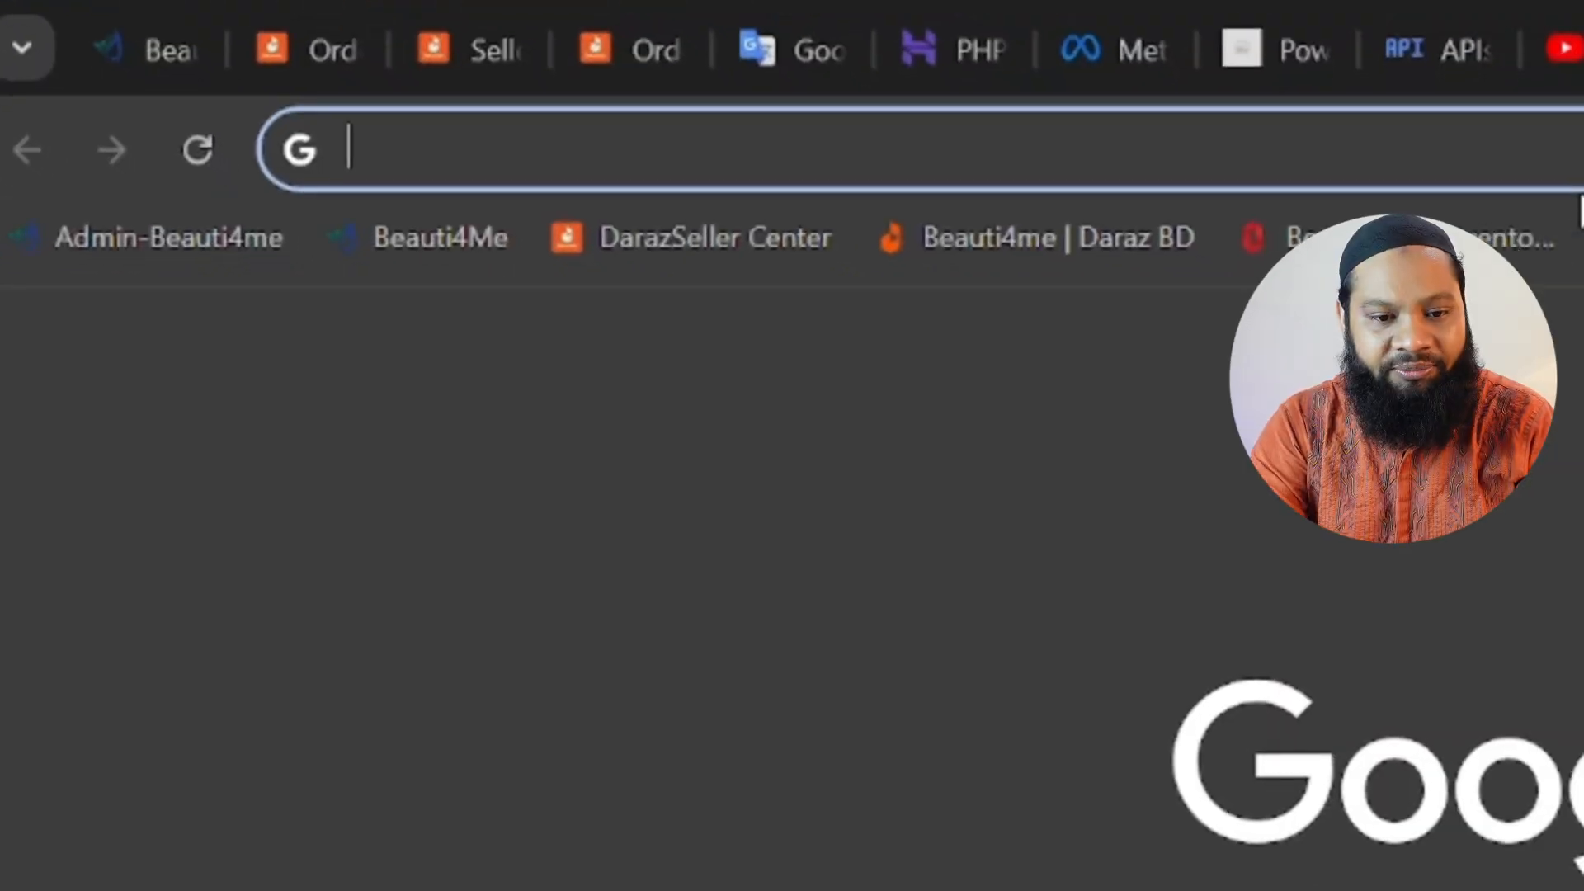
Search Google for "developer facebook" and open the Meta for Developers site from the results.
{"action": "type", "text": "de"}
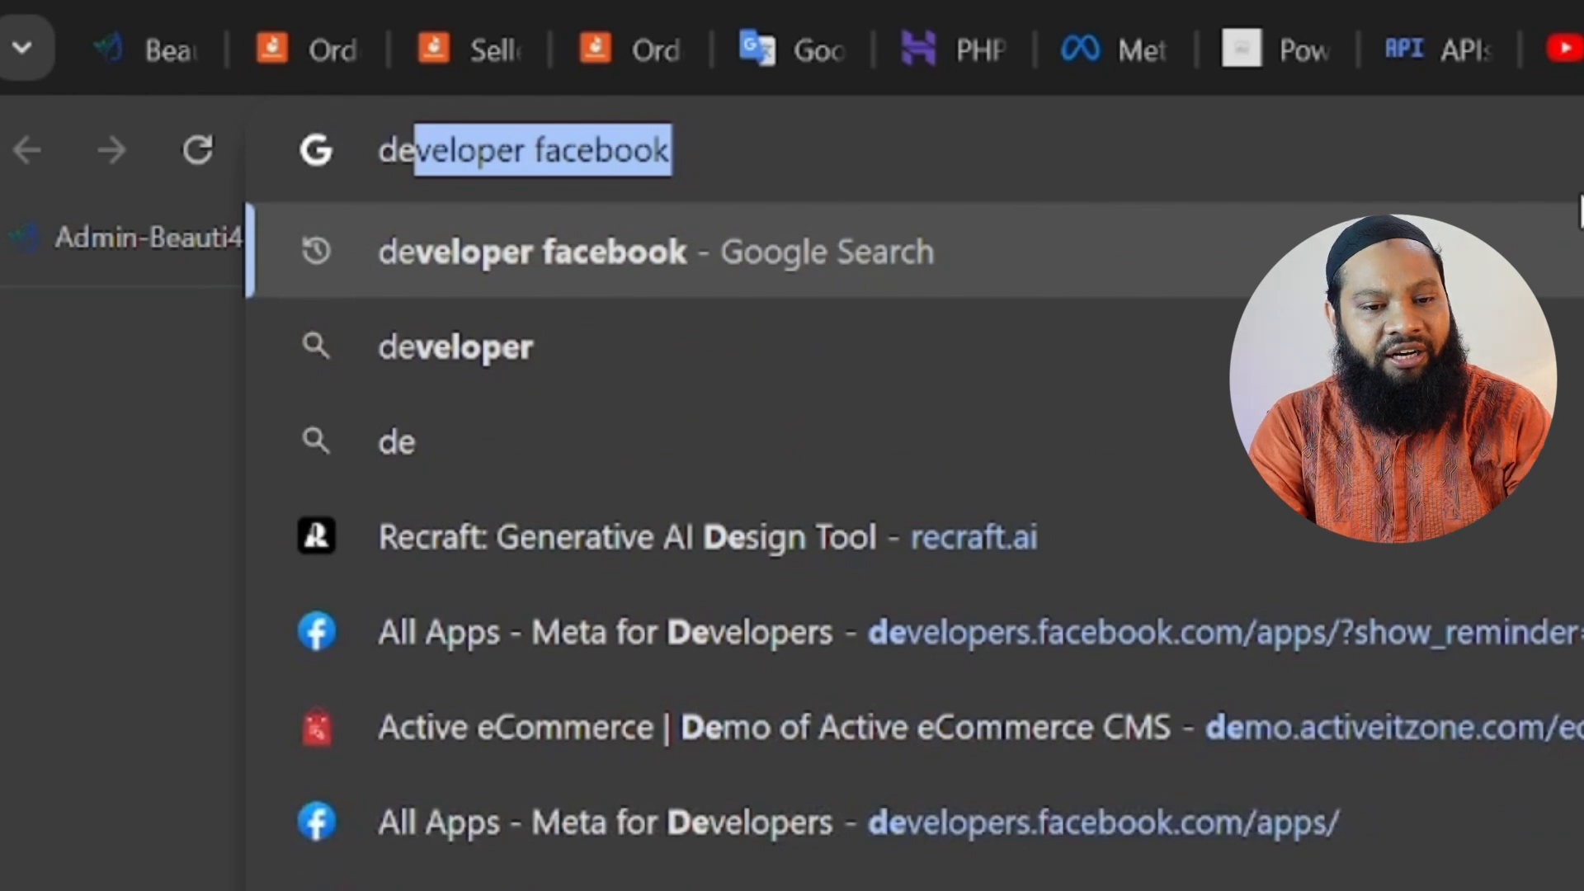
{"action": "type", "text": "velope"}
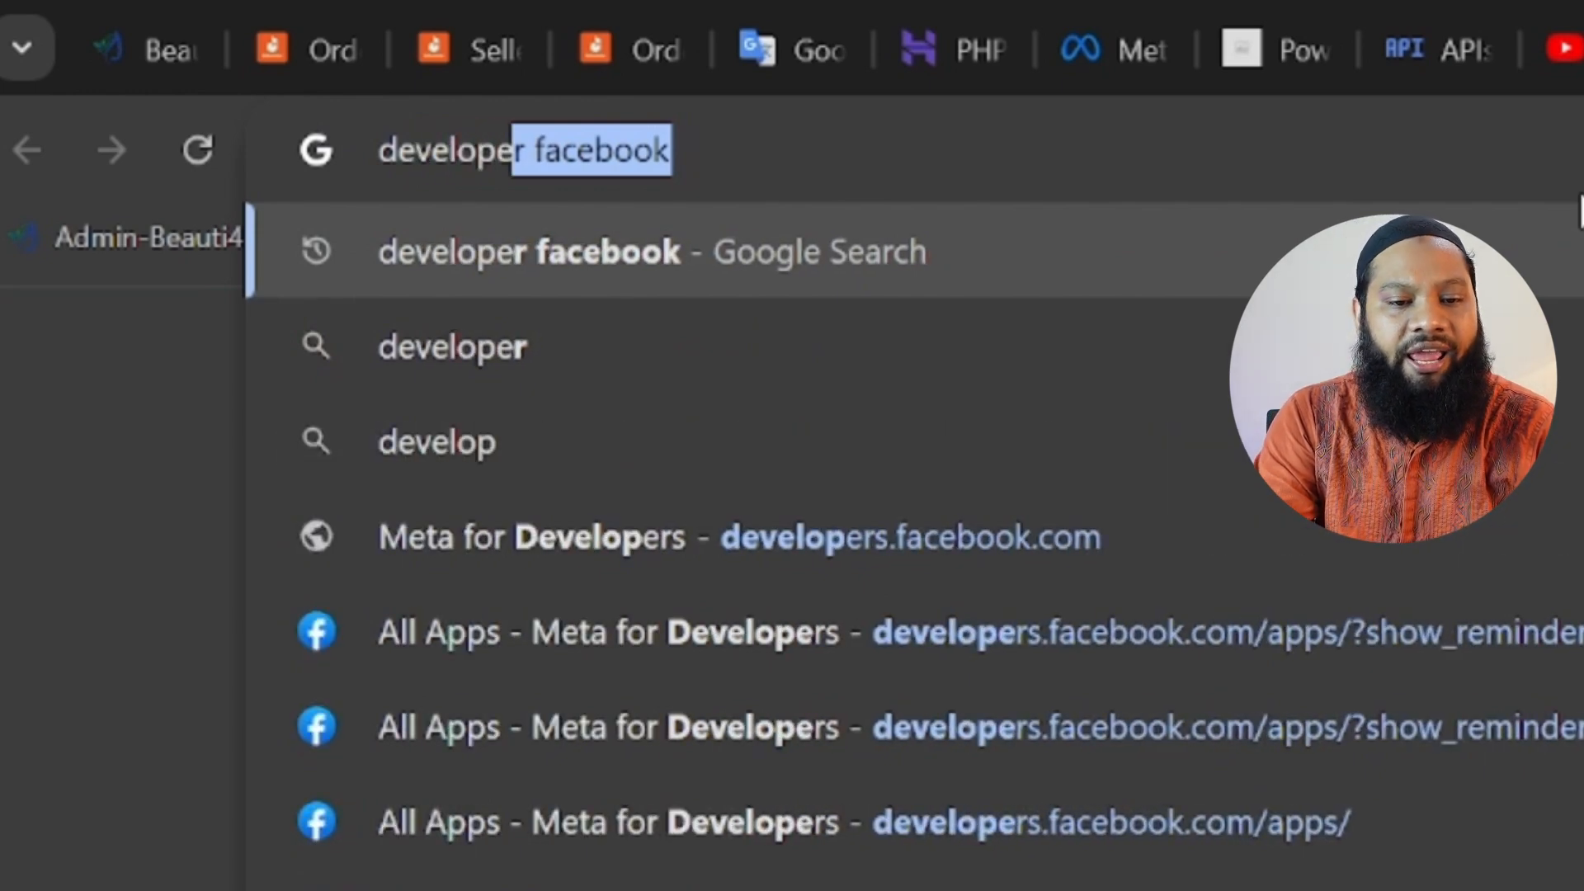
{"action": "type", "text": "r facebook"}
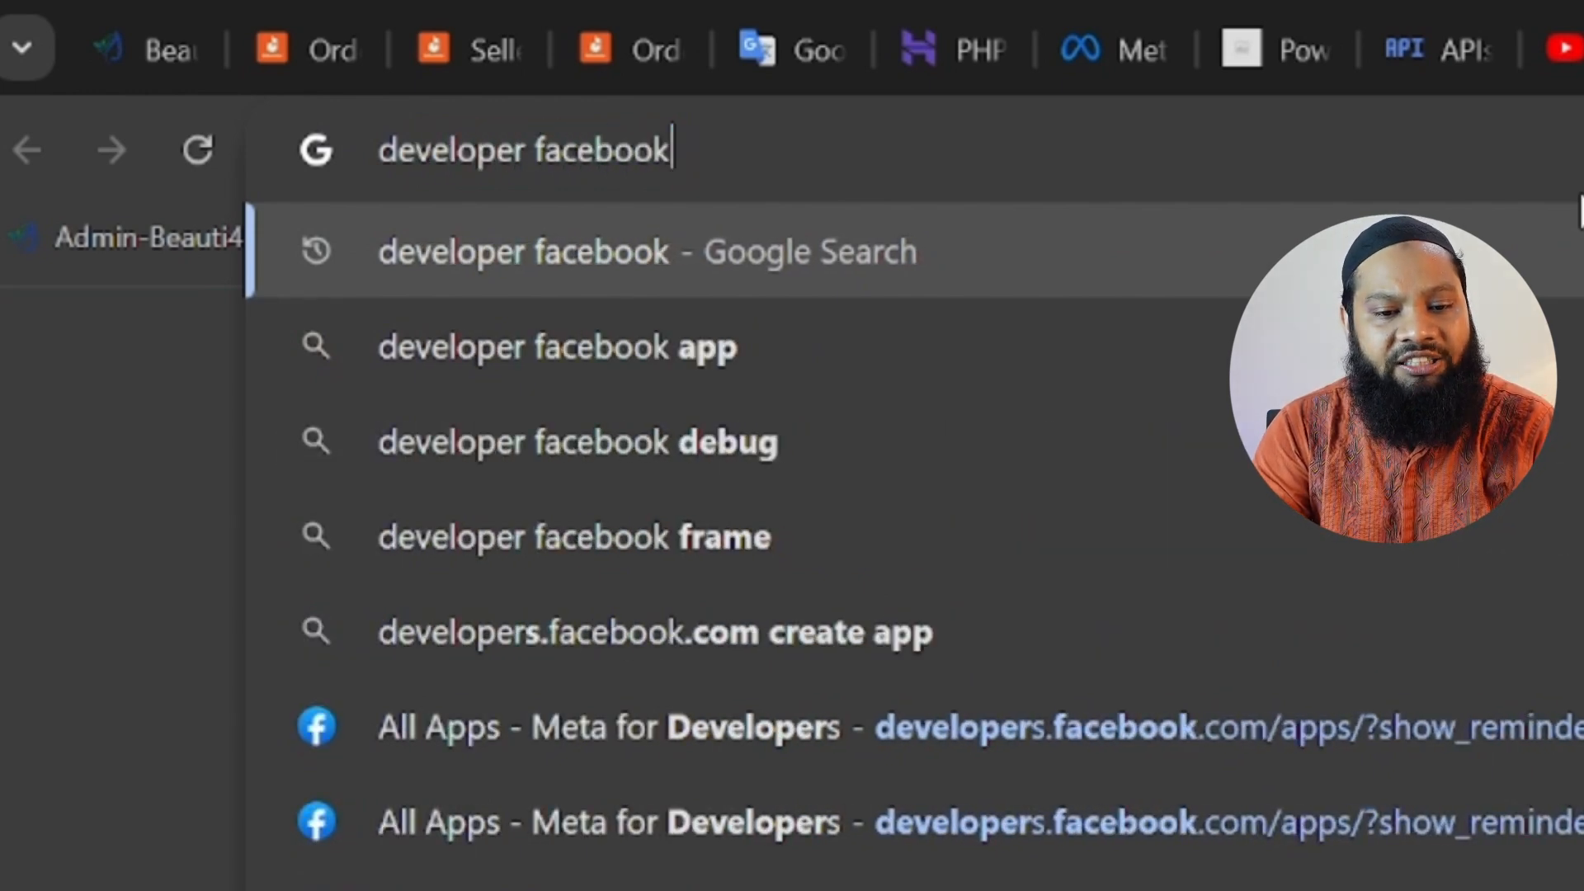
{"action": "key", "text": "Return"}
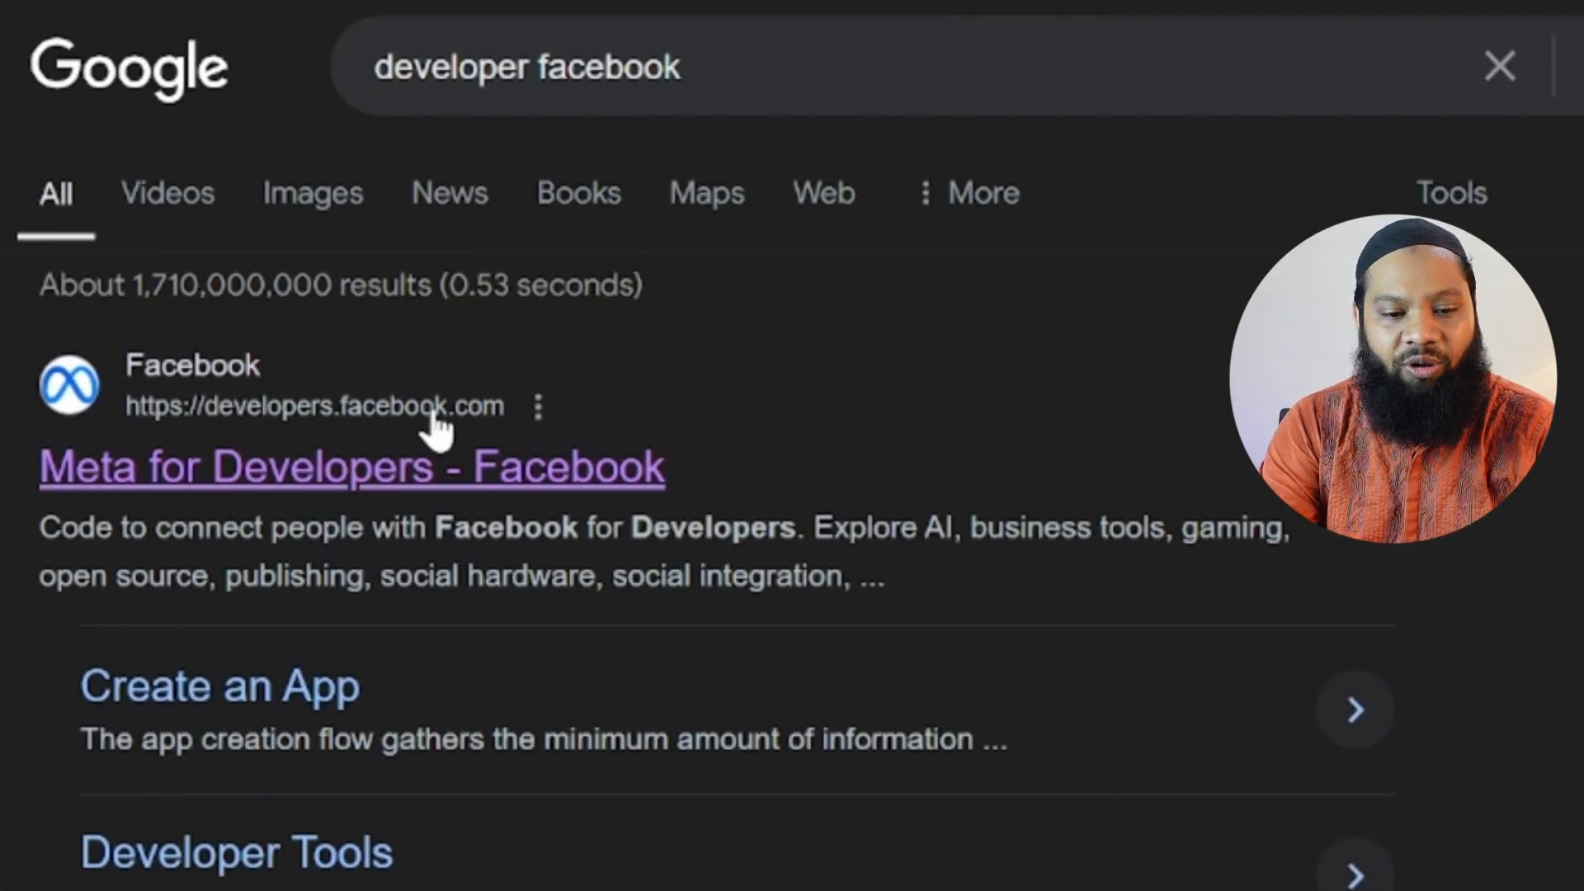
{"action": "left_click", "coordinate": [373, 477]}
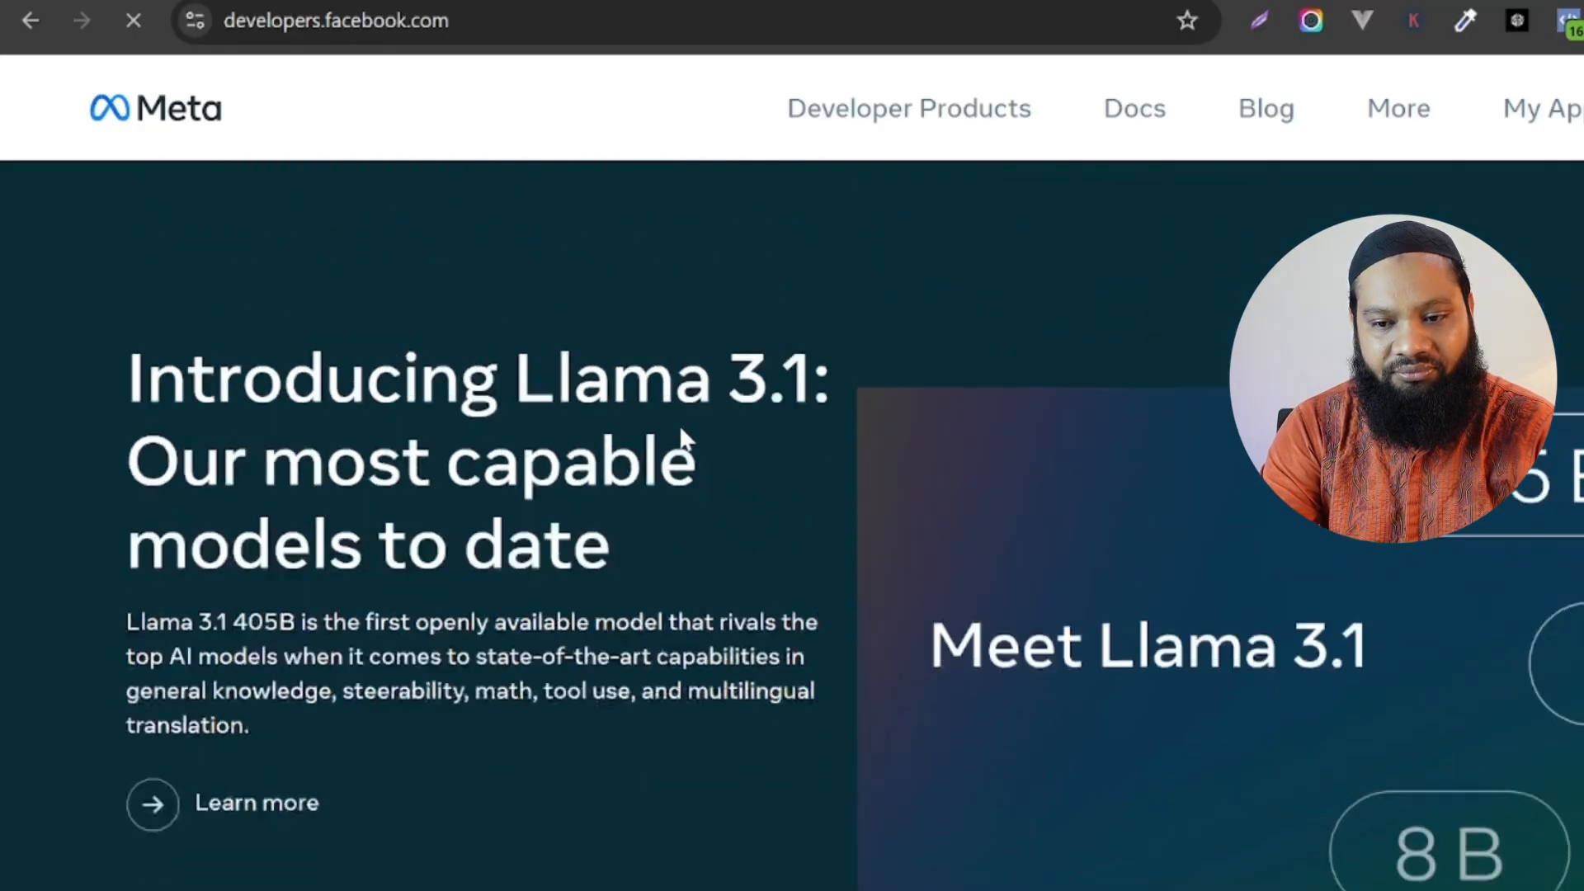
{"action": "scroll", "coordinate": [792, 528], "scroll_direction": "down", "scroll_amount": 20}
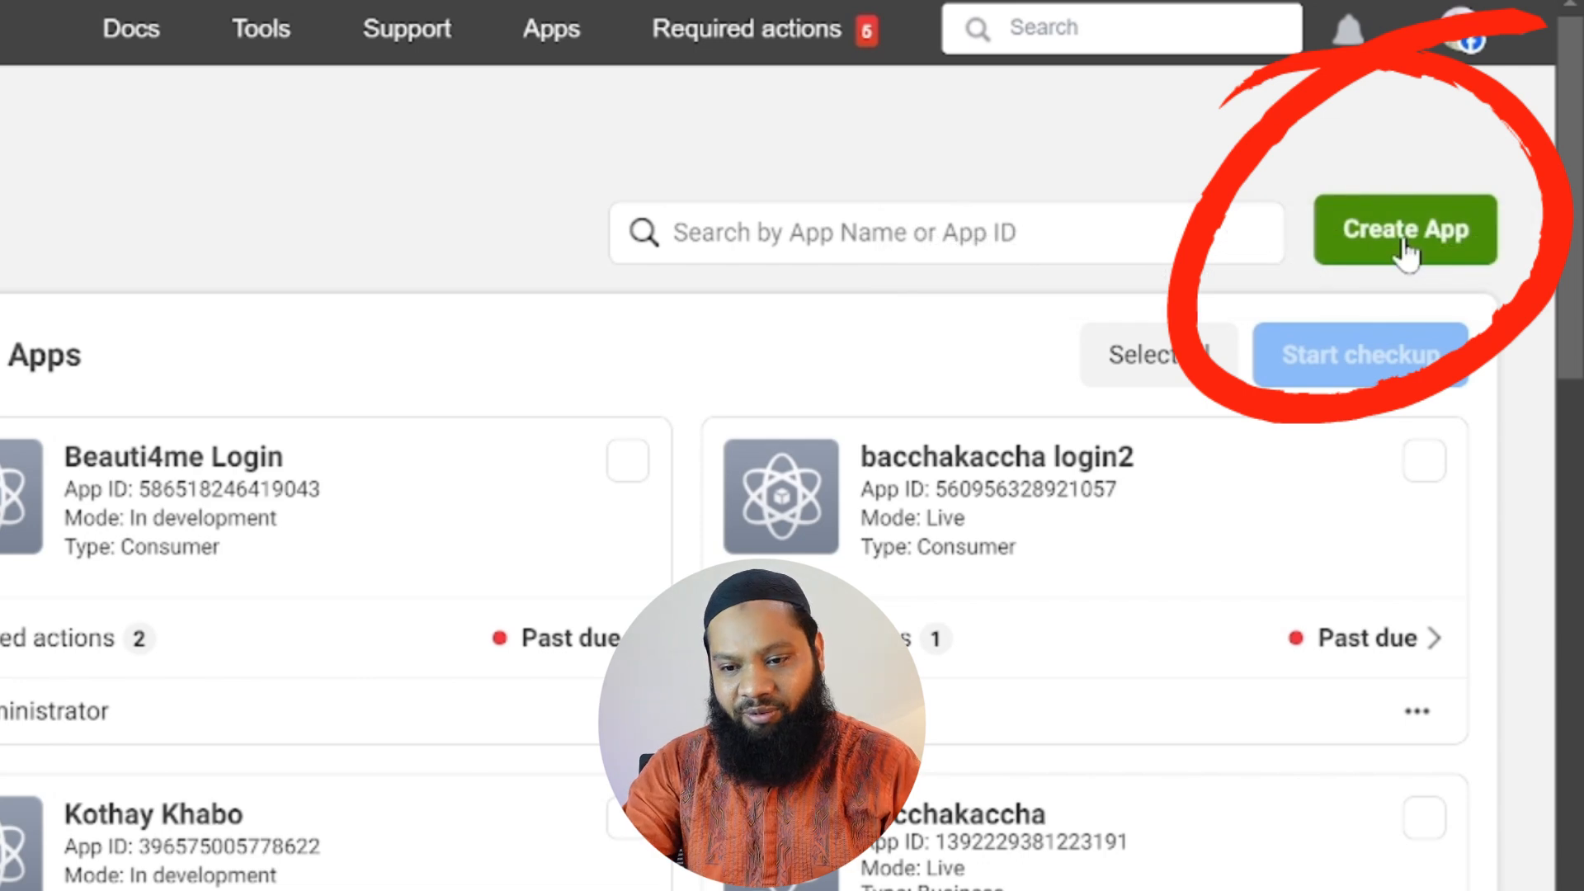
Start a new app without connecting a business portfolio and choose Other as its use case.
{"action": "left_click", "coordinate": [1407, 247]}
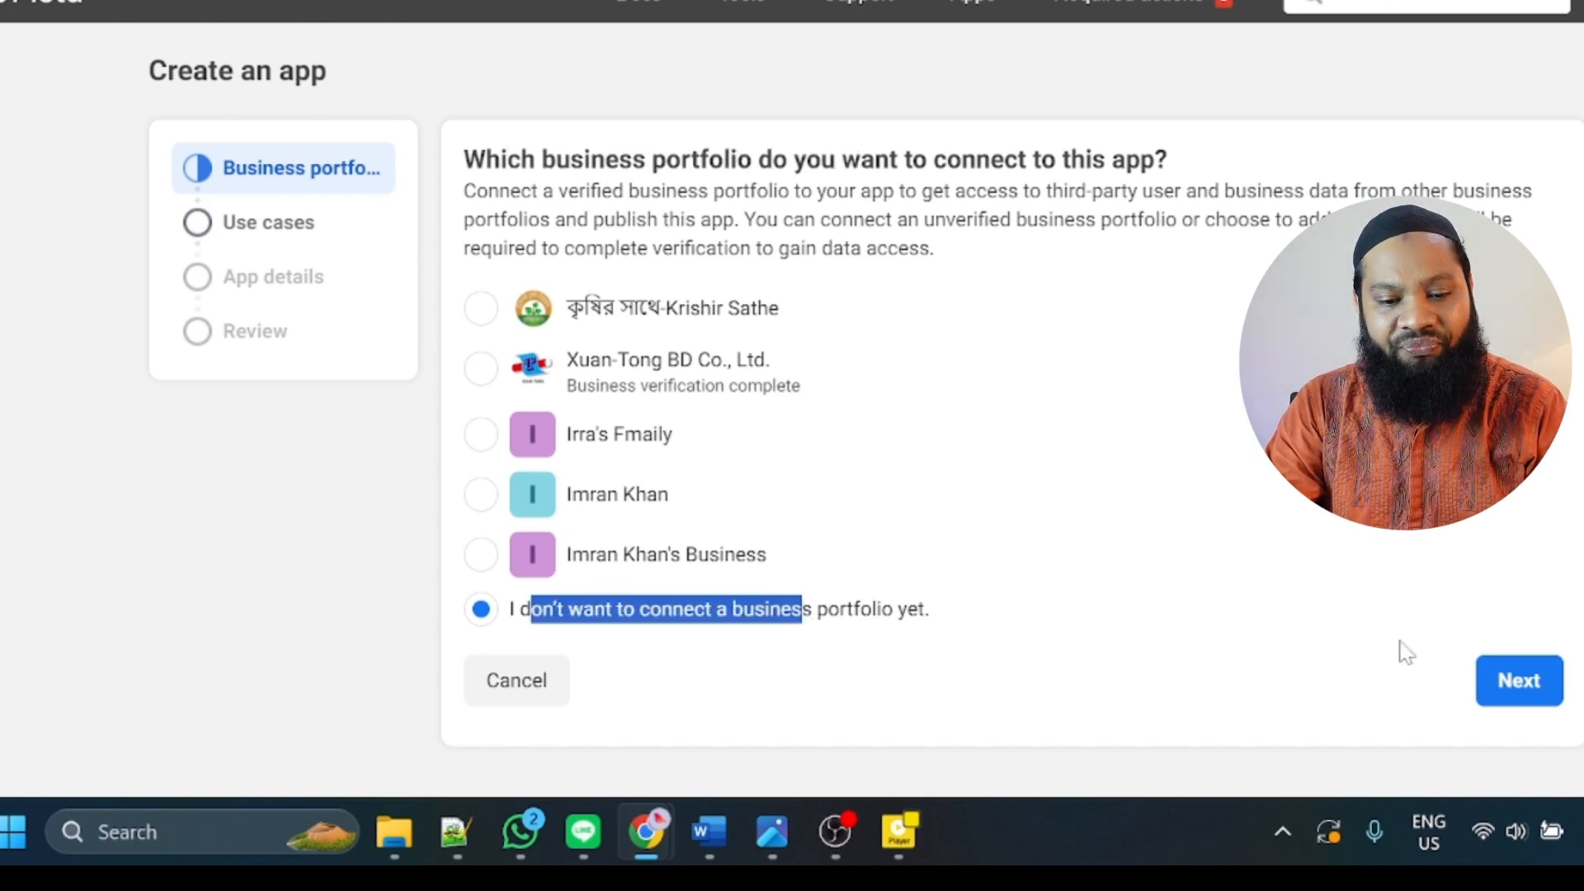
{"action": "left_click", "coordinate": [1492, 684]}
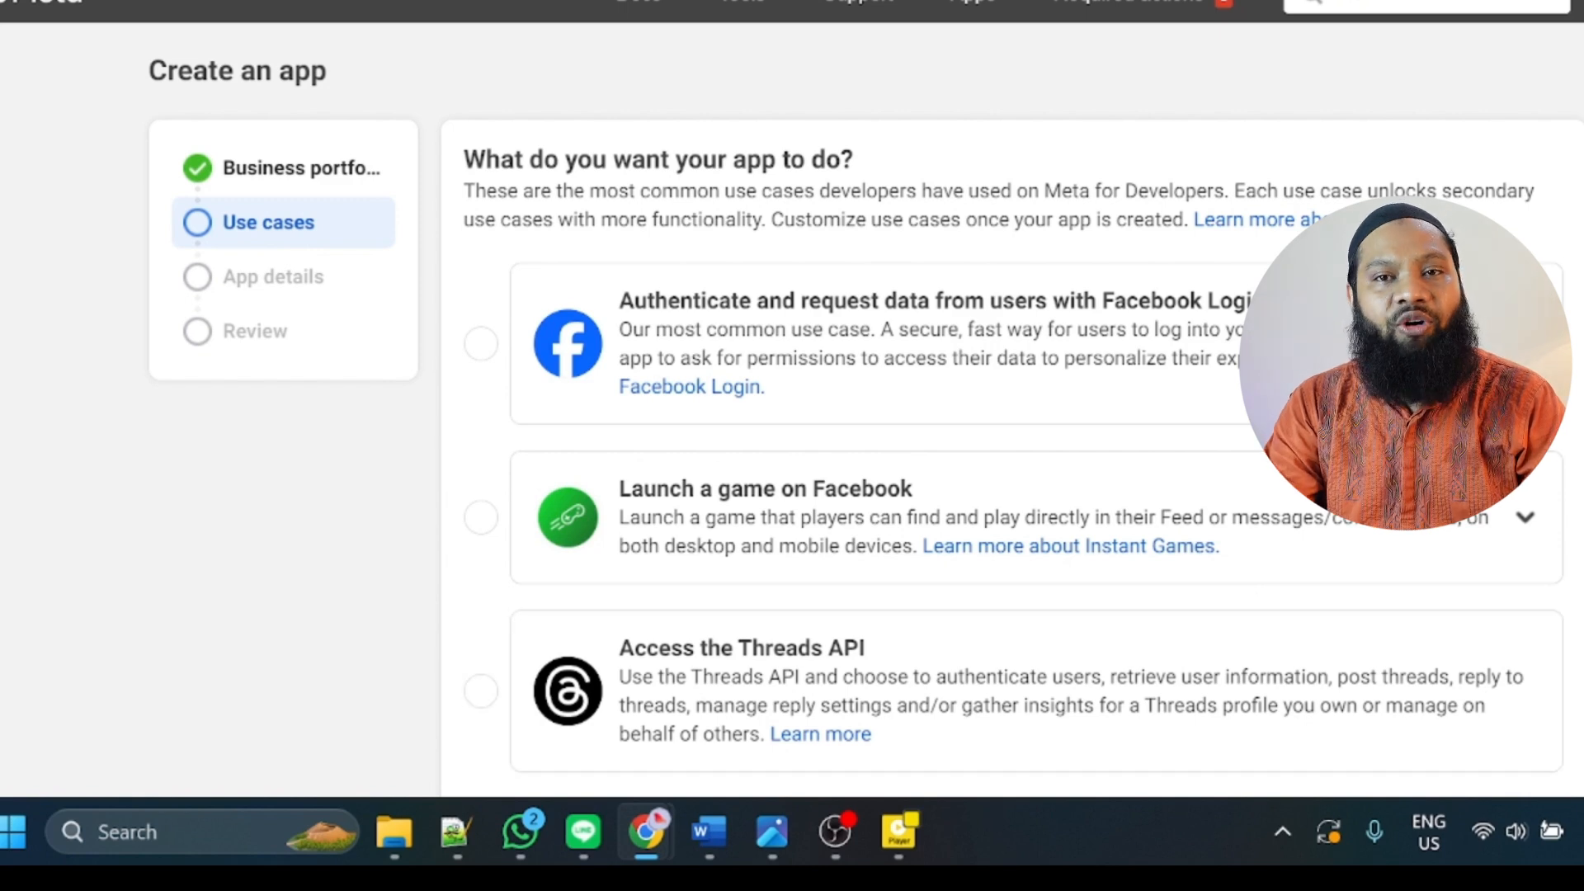
{"action": "scroll", "coordinate": [1250, 600], "scroll_direction": "down", "scroll_amount": 1}
{"action": "scroll", "coordinate": [664, 615], "scroll_direction": "down", "scroll_amount": 4}
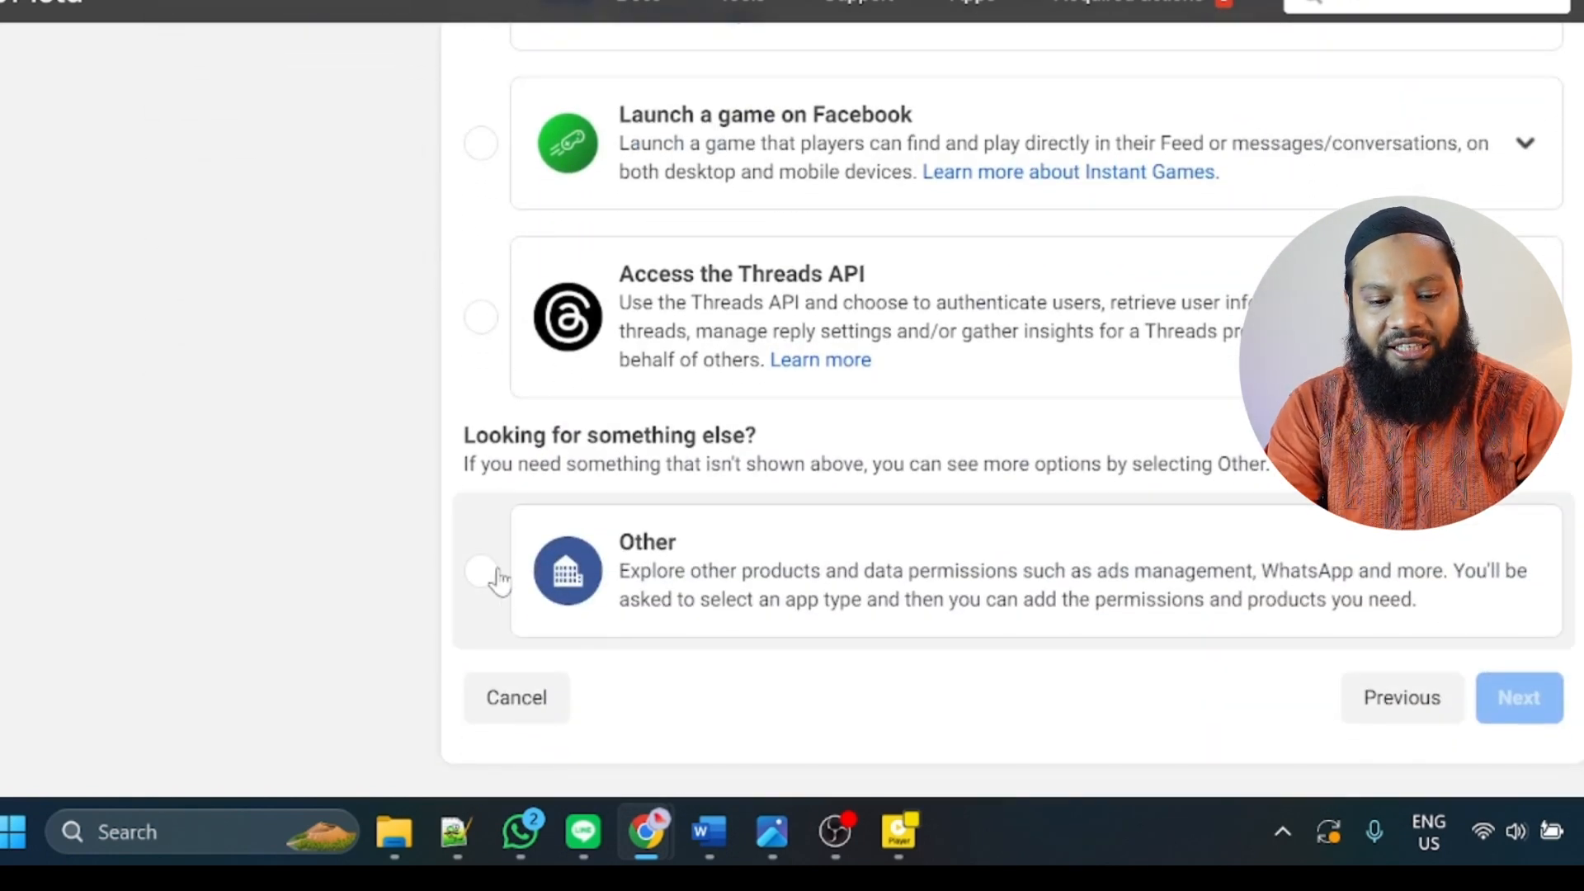
{"action": "left_click", "coordinate": [484, 572]}
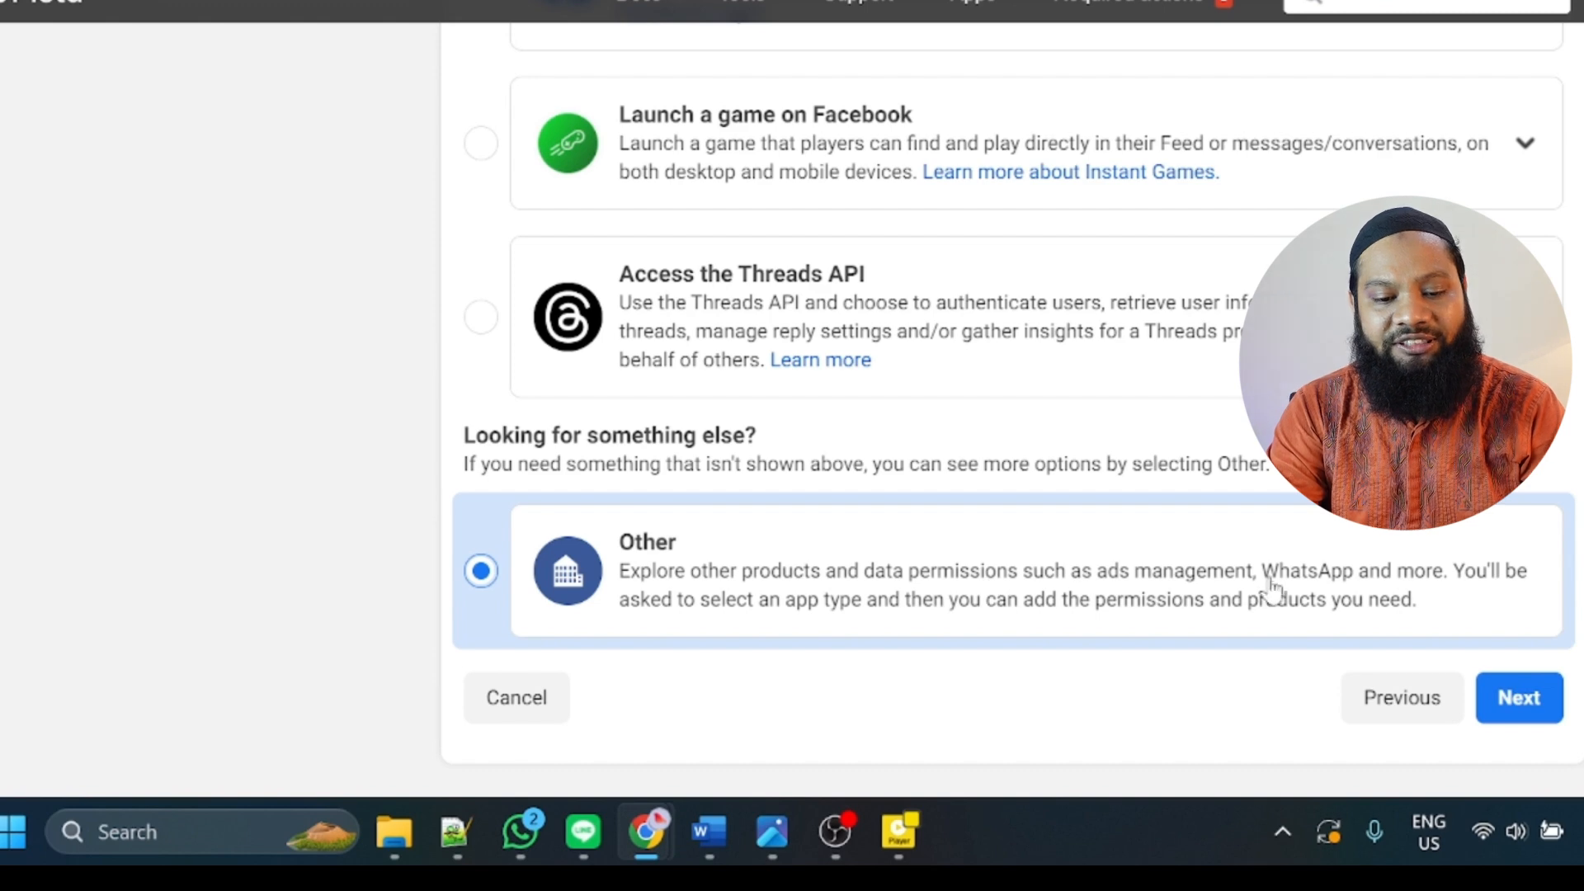
{"action": "left_click", "coordinate": [1536, 700]}
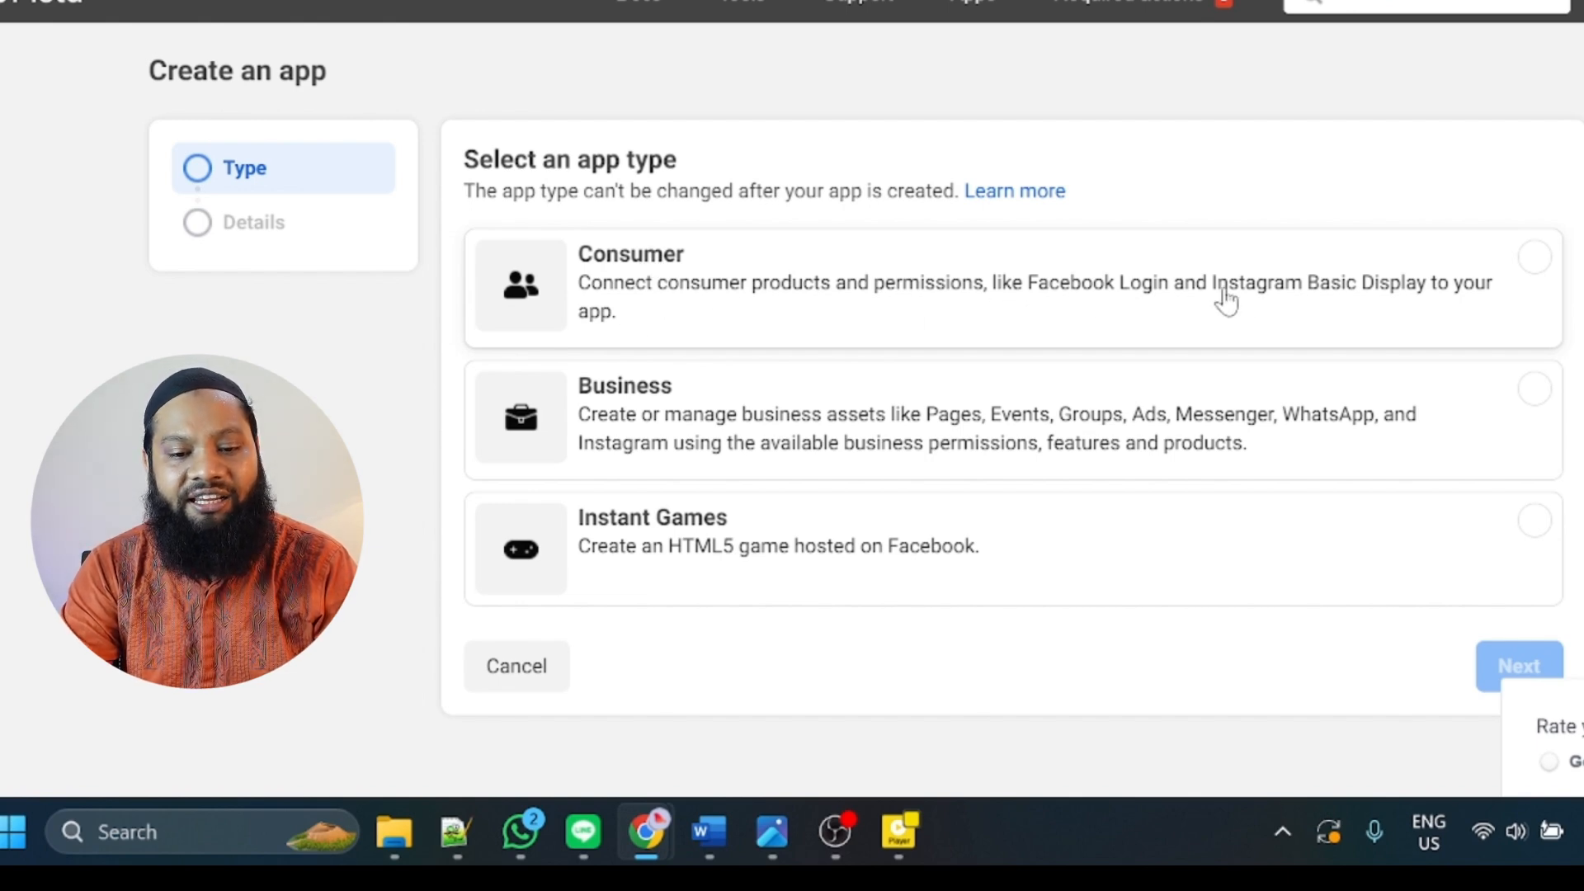
Create a Consumer-type app named powerofphonics with no business portfolio selected.
{"action": "left_click", "coordinate": [1533, 258]}
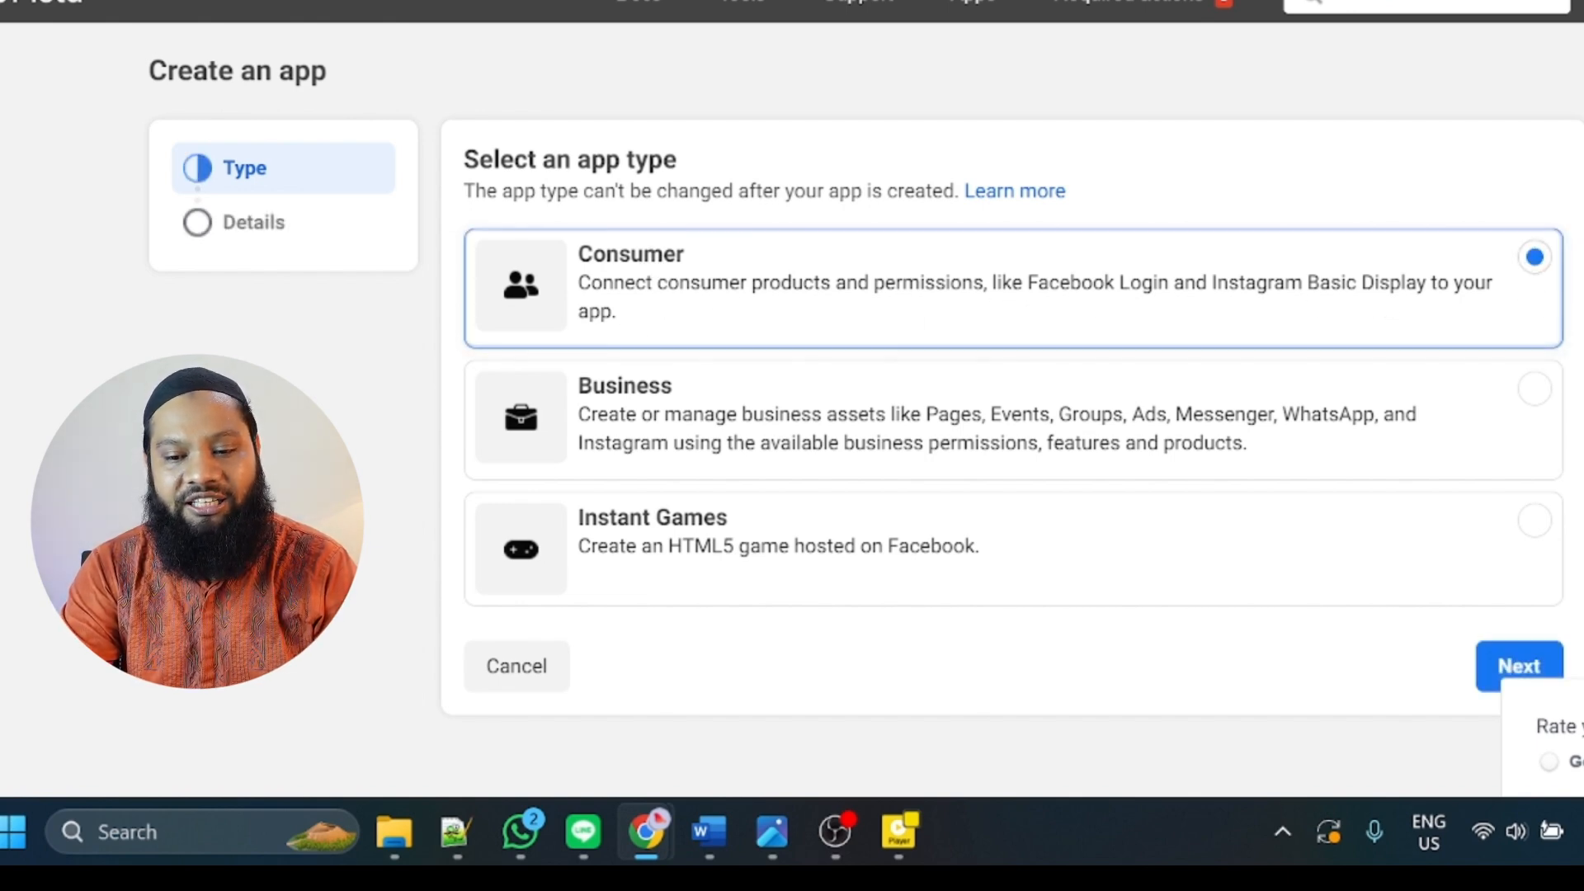
{"action": "left_click", "coordinate": [1518, 666]}
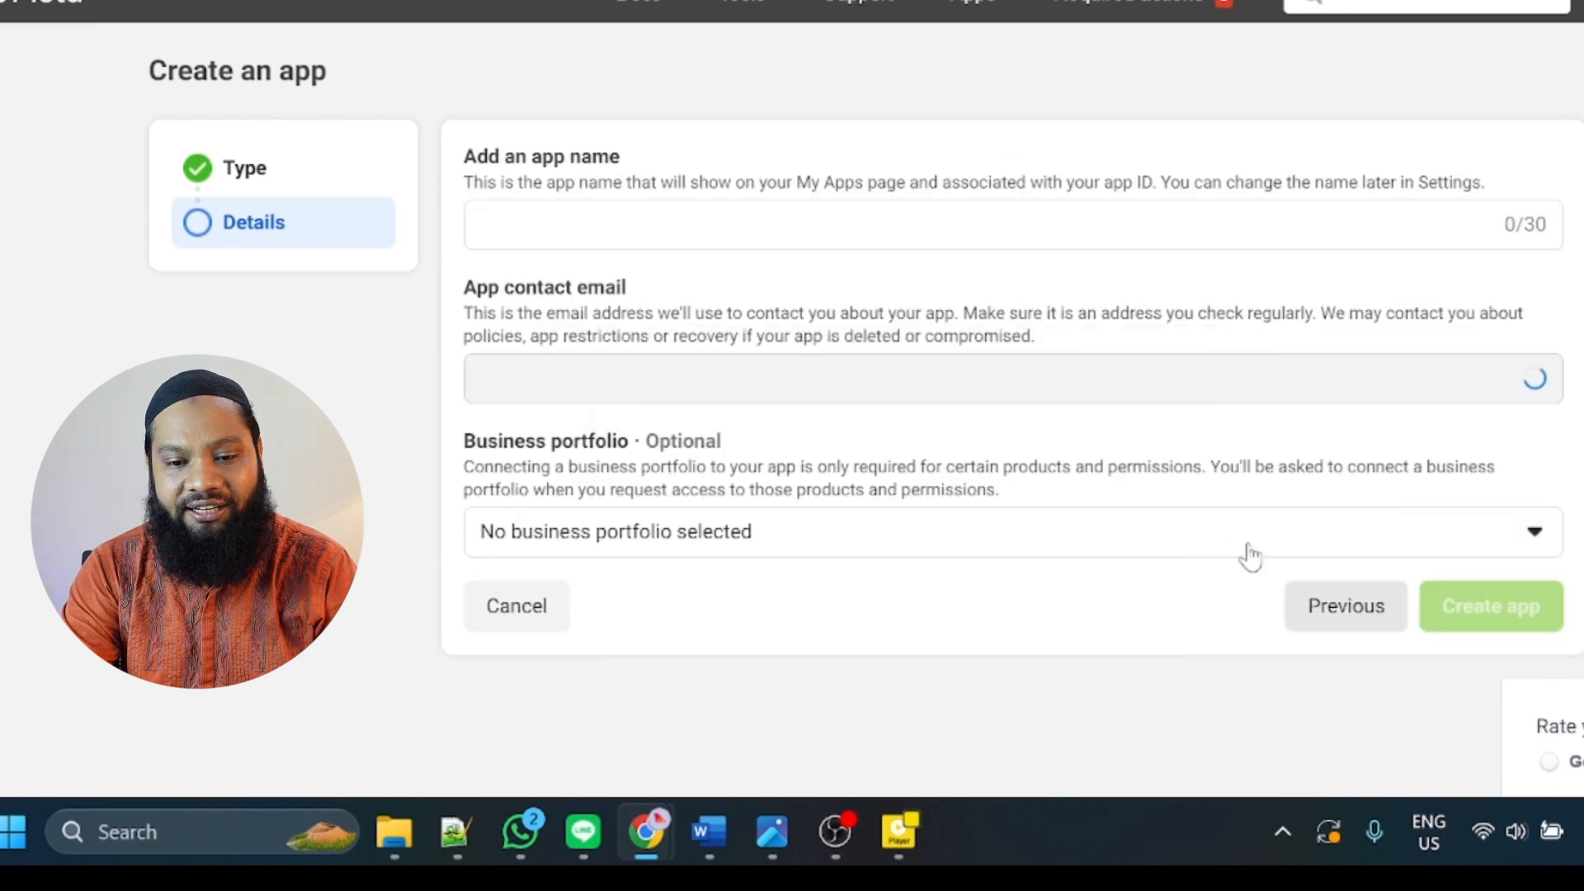
{"action": "left_click", "coordinate": [528, 224]}
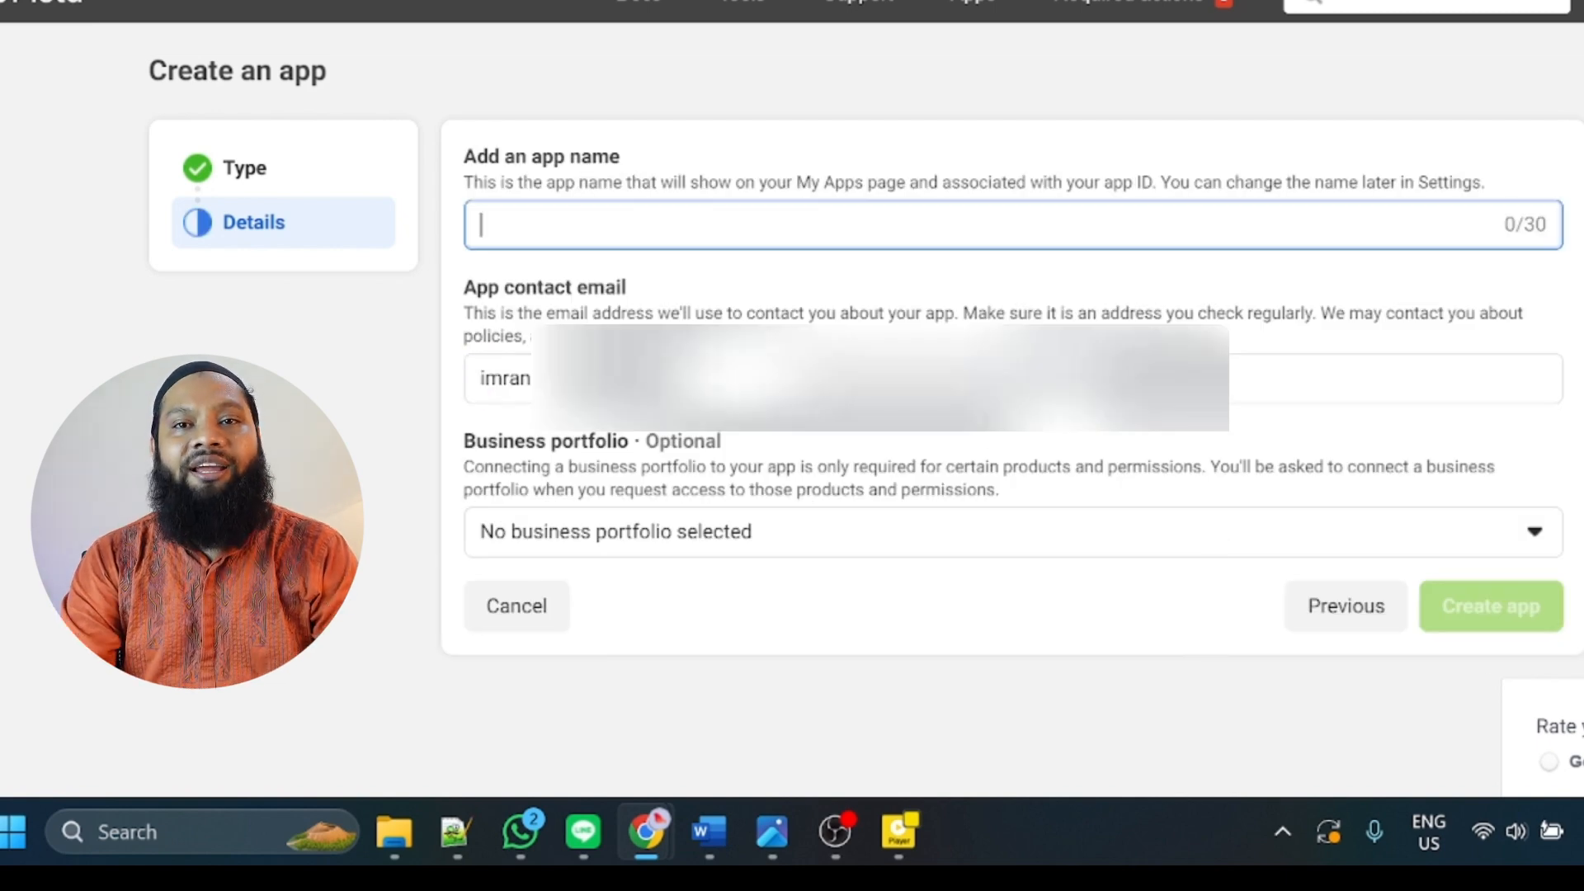
{"action": "type", "text": "T"}
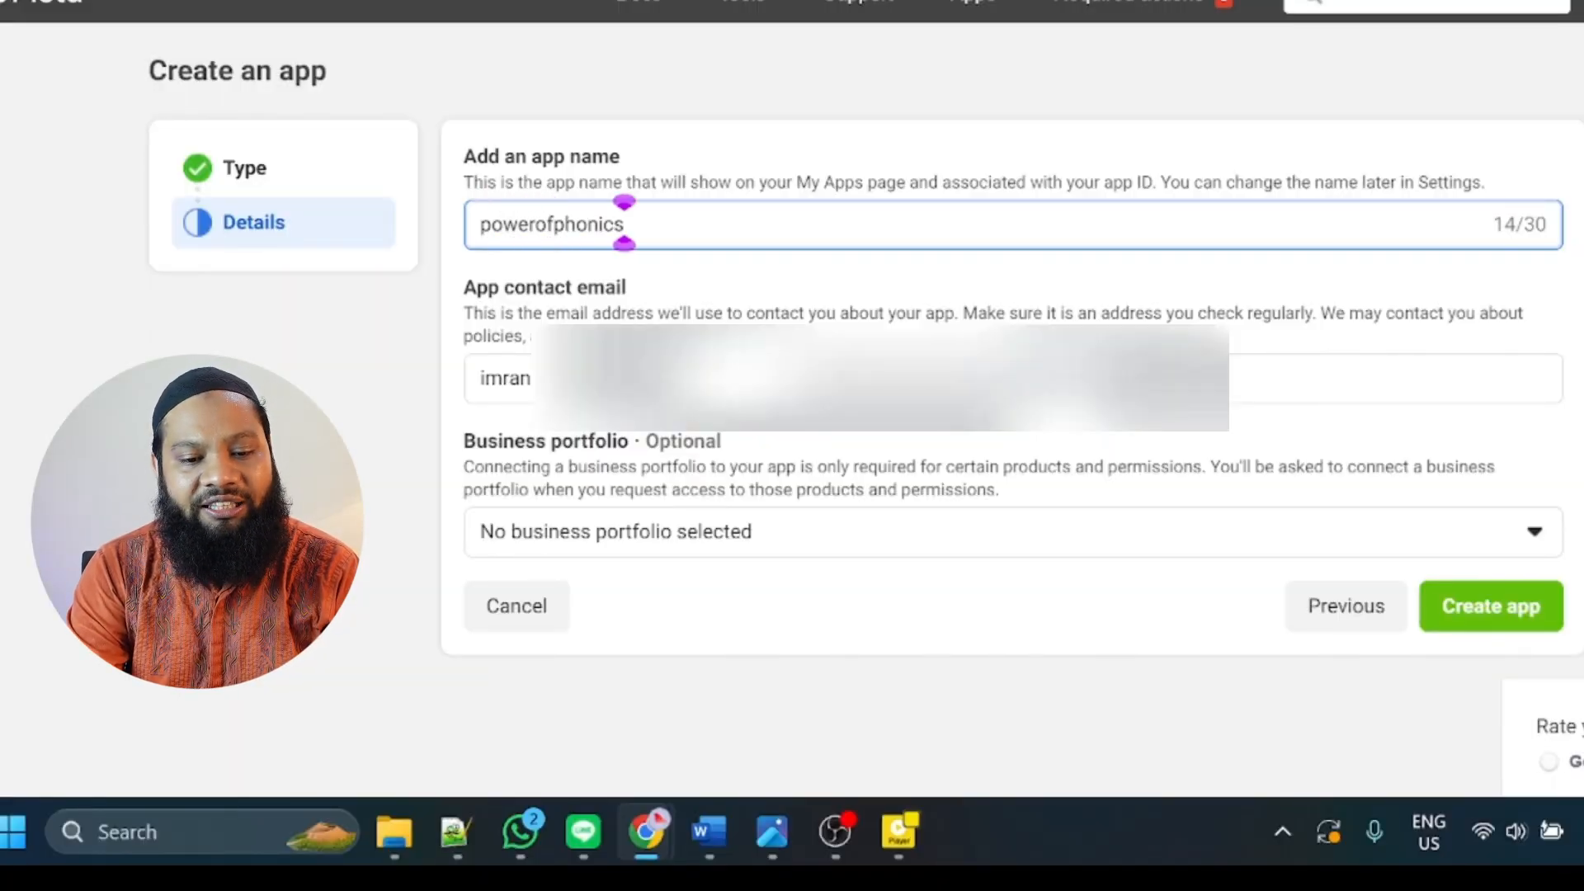
{"action": "left_click", "coordinate": [359, 384]}
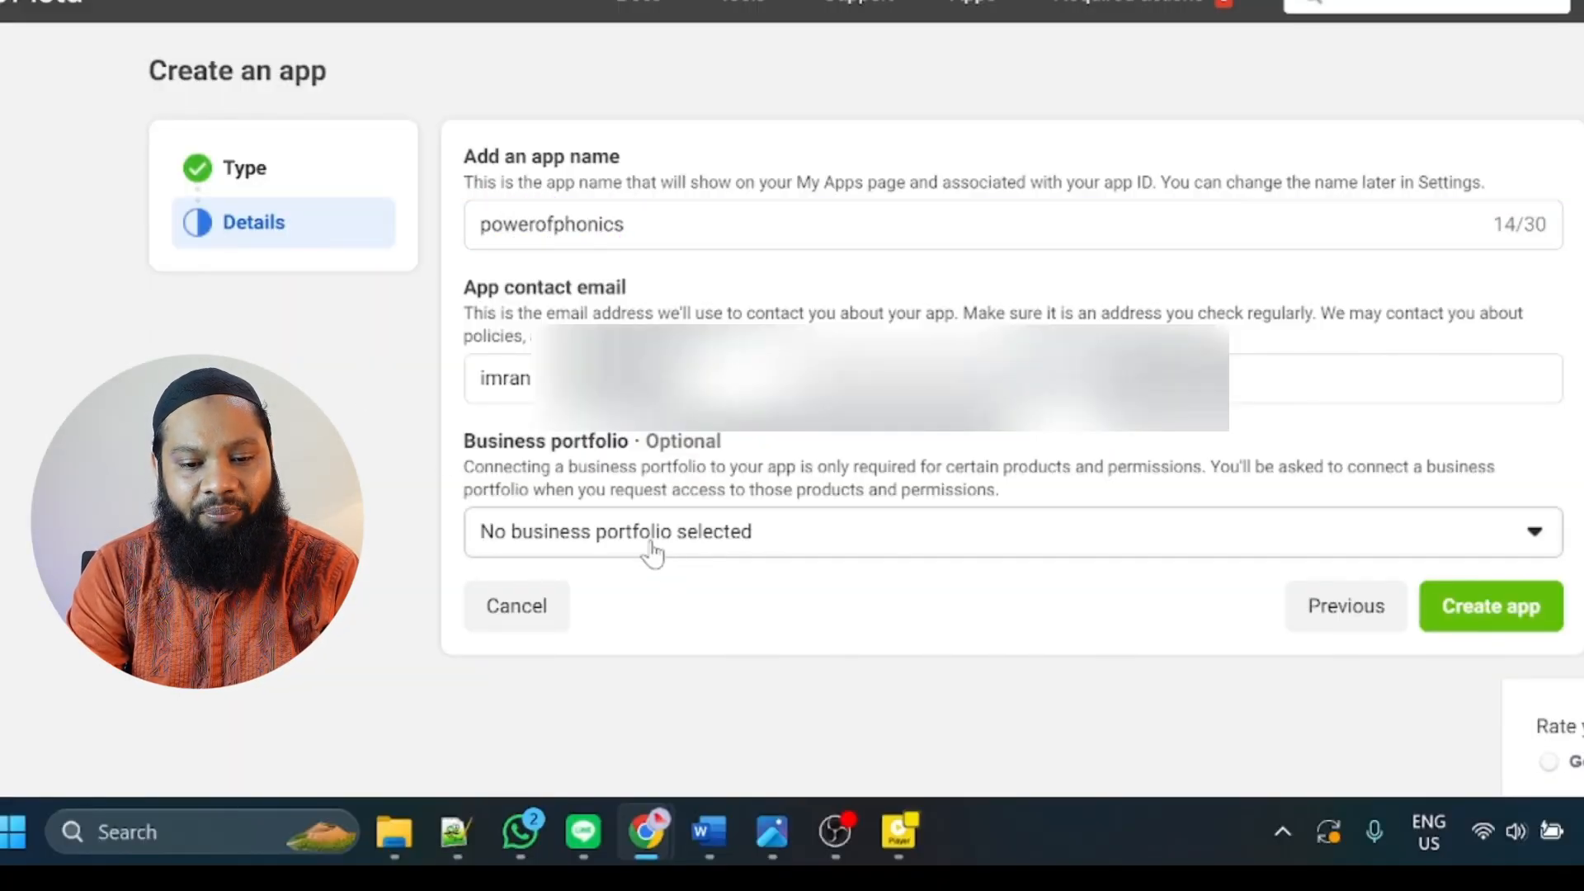
{"action": "left_click", "coordinate": [652, 553]}
{"action": "left_click", "coordinate": [651, 550]}
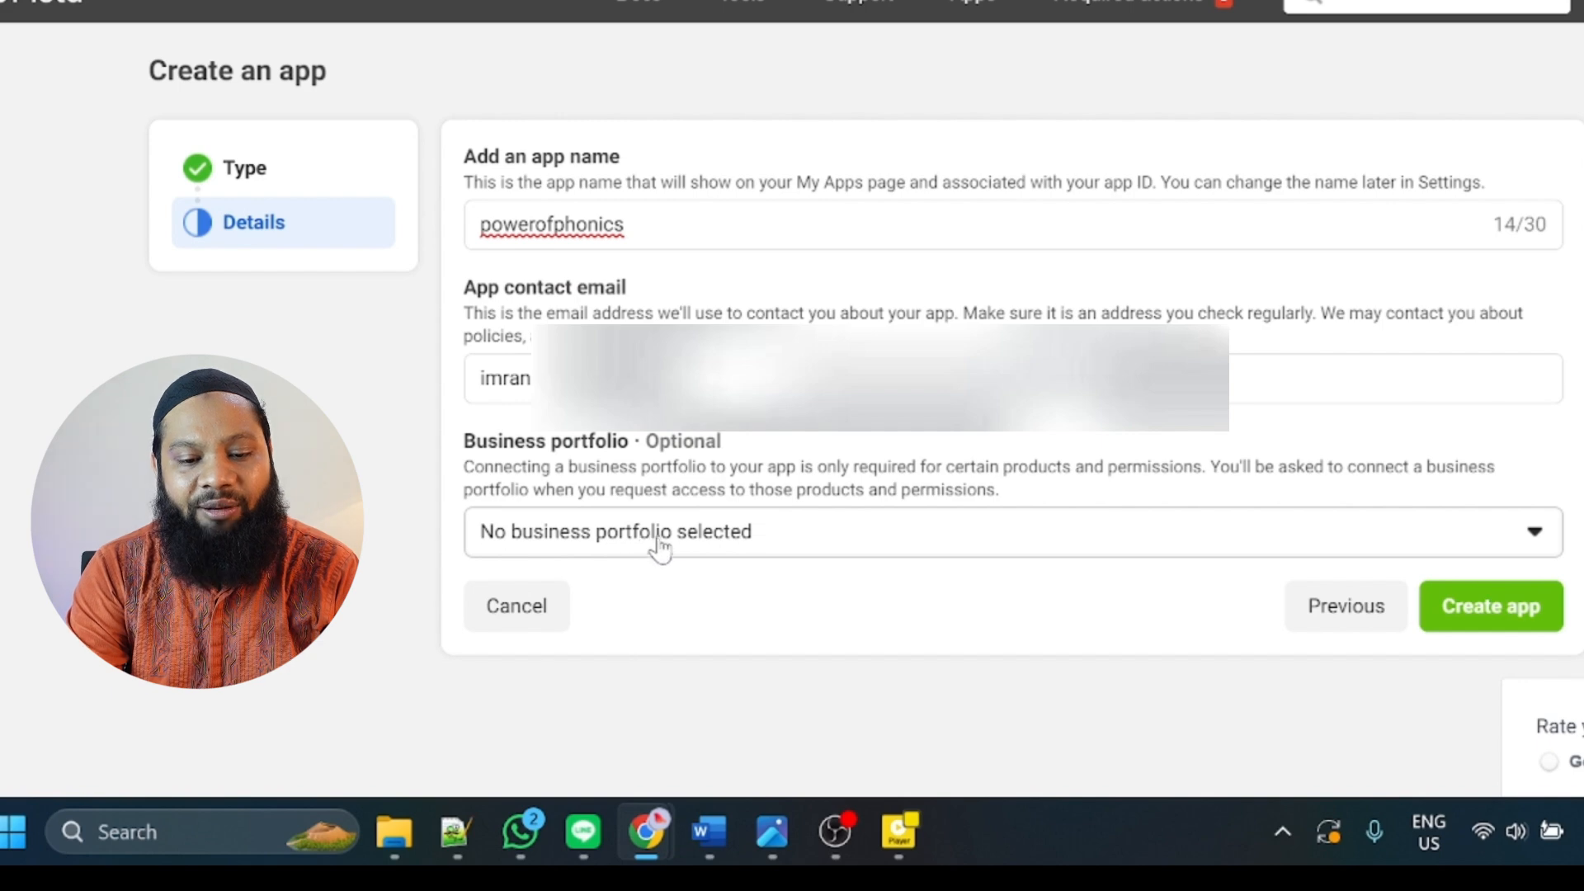
{"action": "left_click", "coordinate": [1492, 617]}
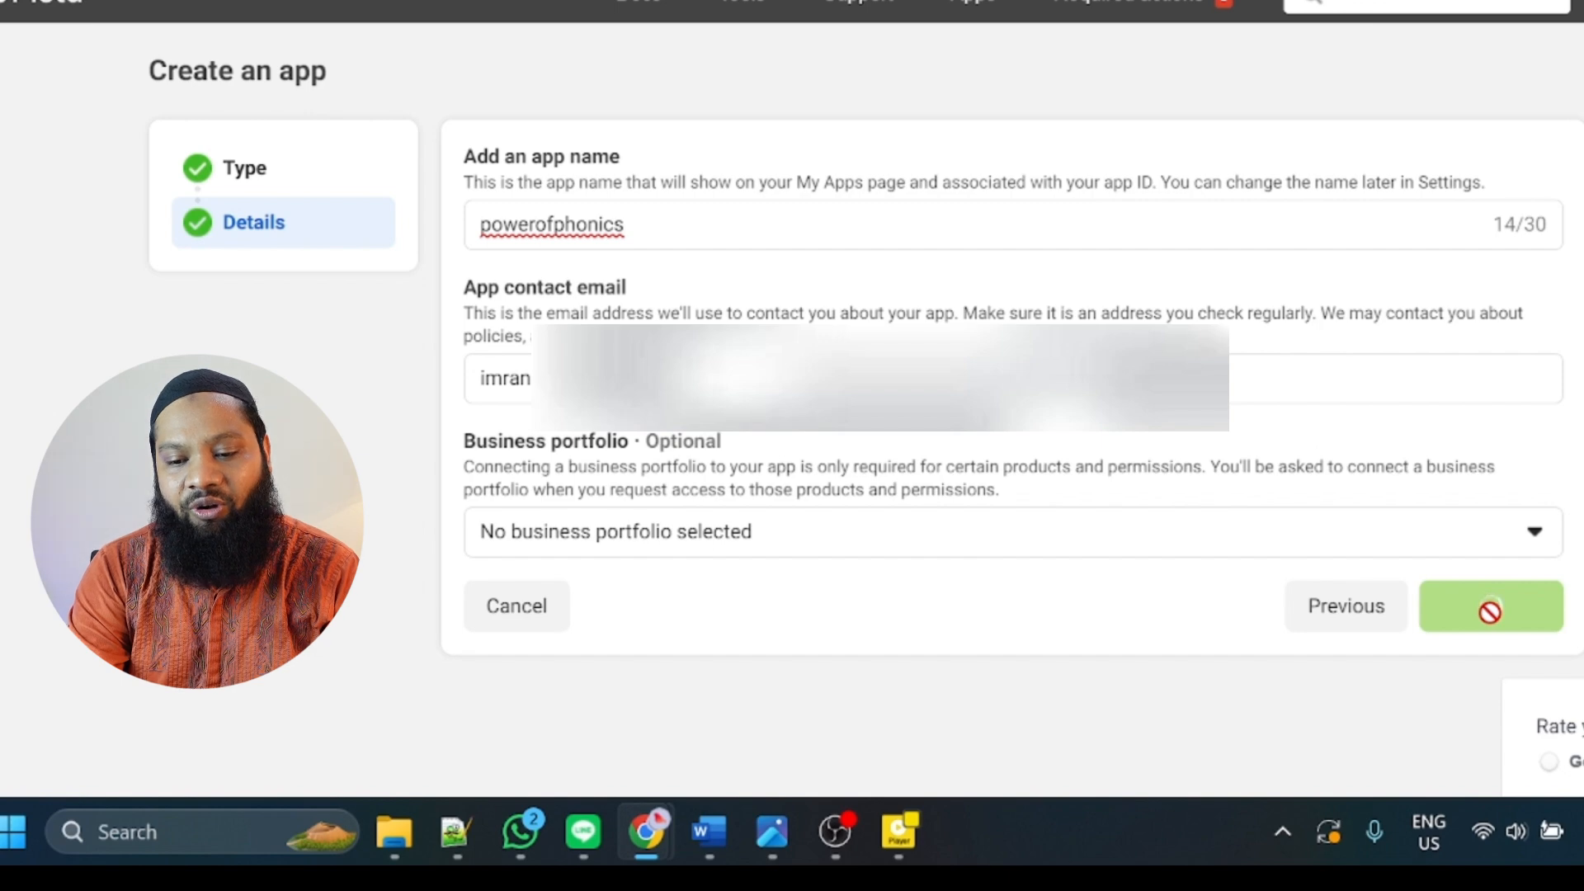
Find Facebook Login among the products offered for the new app and start its setup.
{"action": "left_click_drag", "start_coordinate": [435, 244], "coordinate": [996, 263]}
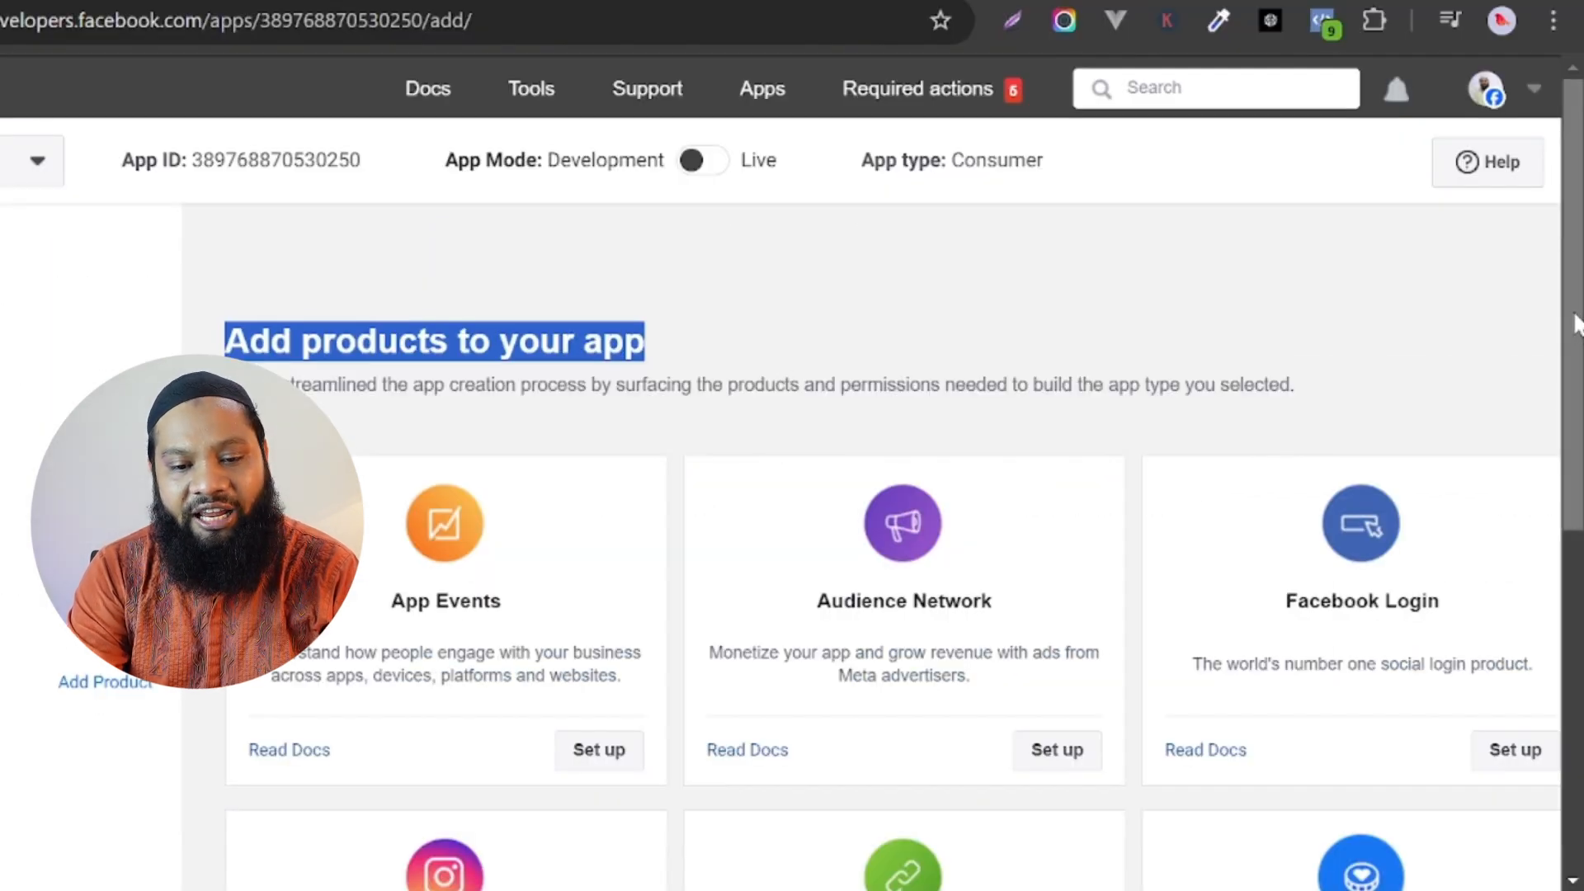
{"action": "scroll", "coordinate": [1572, 318], "scroll_direction": "down", "scroll_amount": 8}
{"action": "scroll", "coordinate": [1567, 317], "scroll_direction": "up", "scroll_amount": 7}
{"action": "left_click_drag", "start_coordinate": [1557, 304], "coordinate": [1551, 276]}
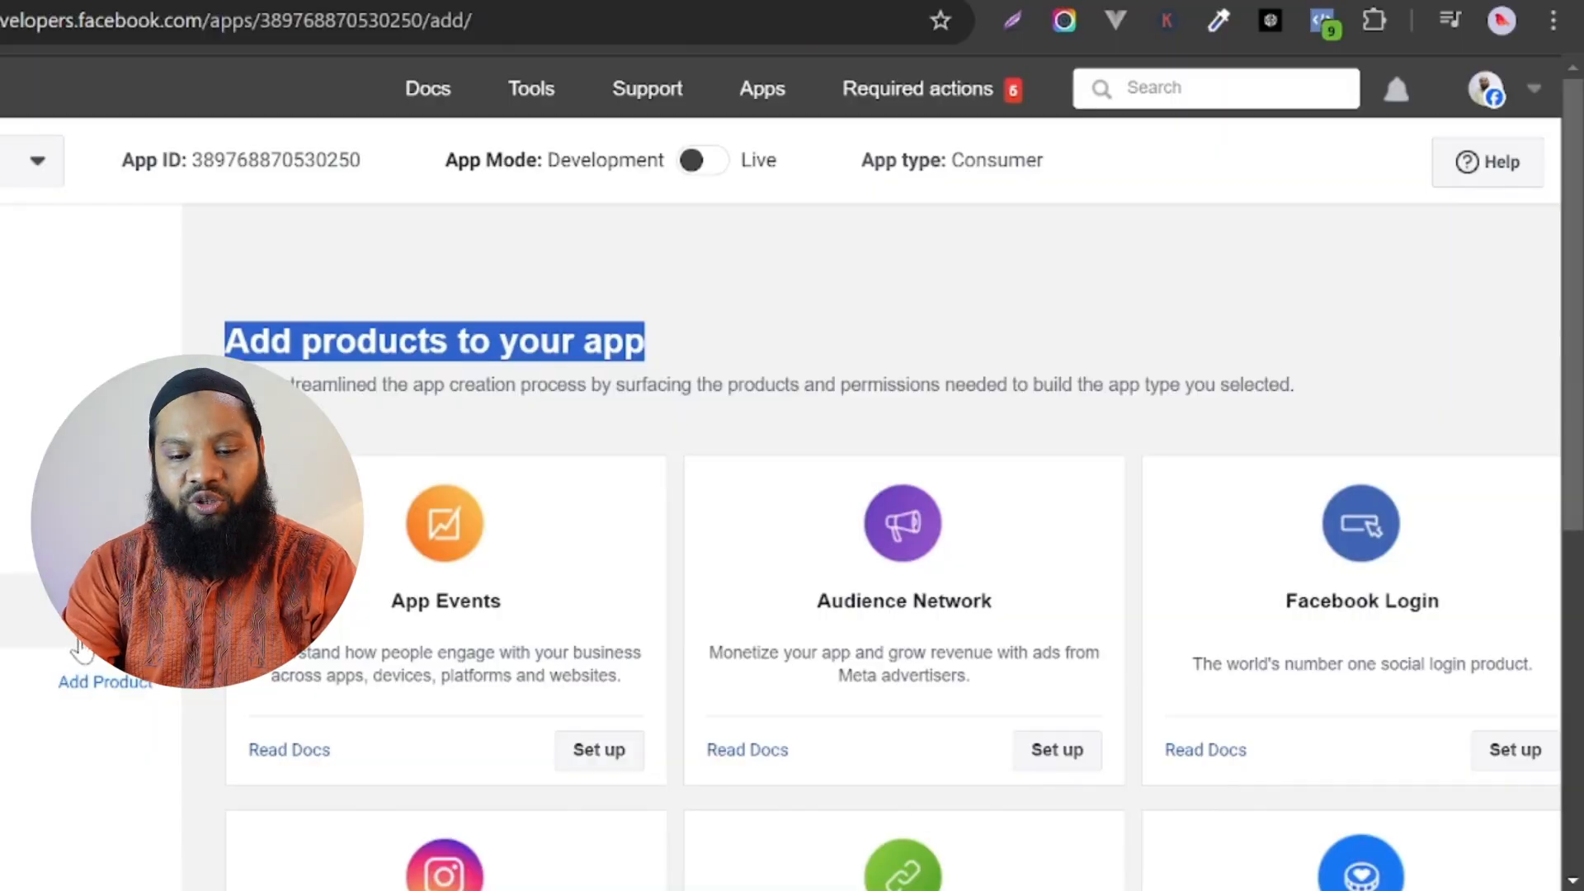
{"action": "scroll", "coordinate": [1275, 442], "scroll_direction": "down", "scroll_amount": 2}
{"action": "left_click_drag", "start_coordinate": [1274, 441], "coordinate": [1464, 435]}
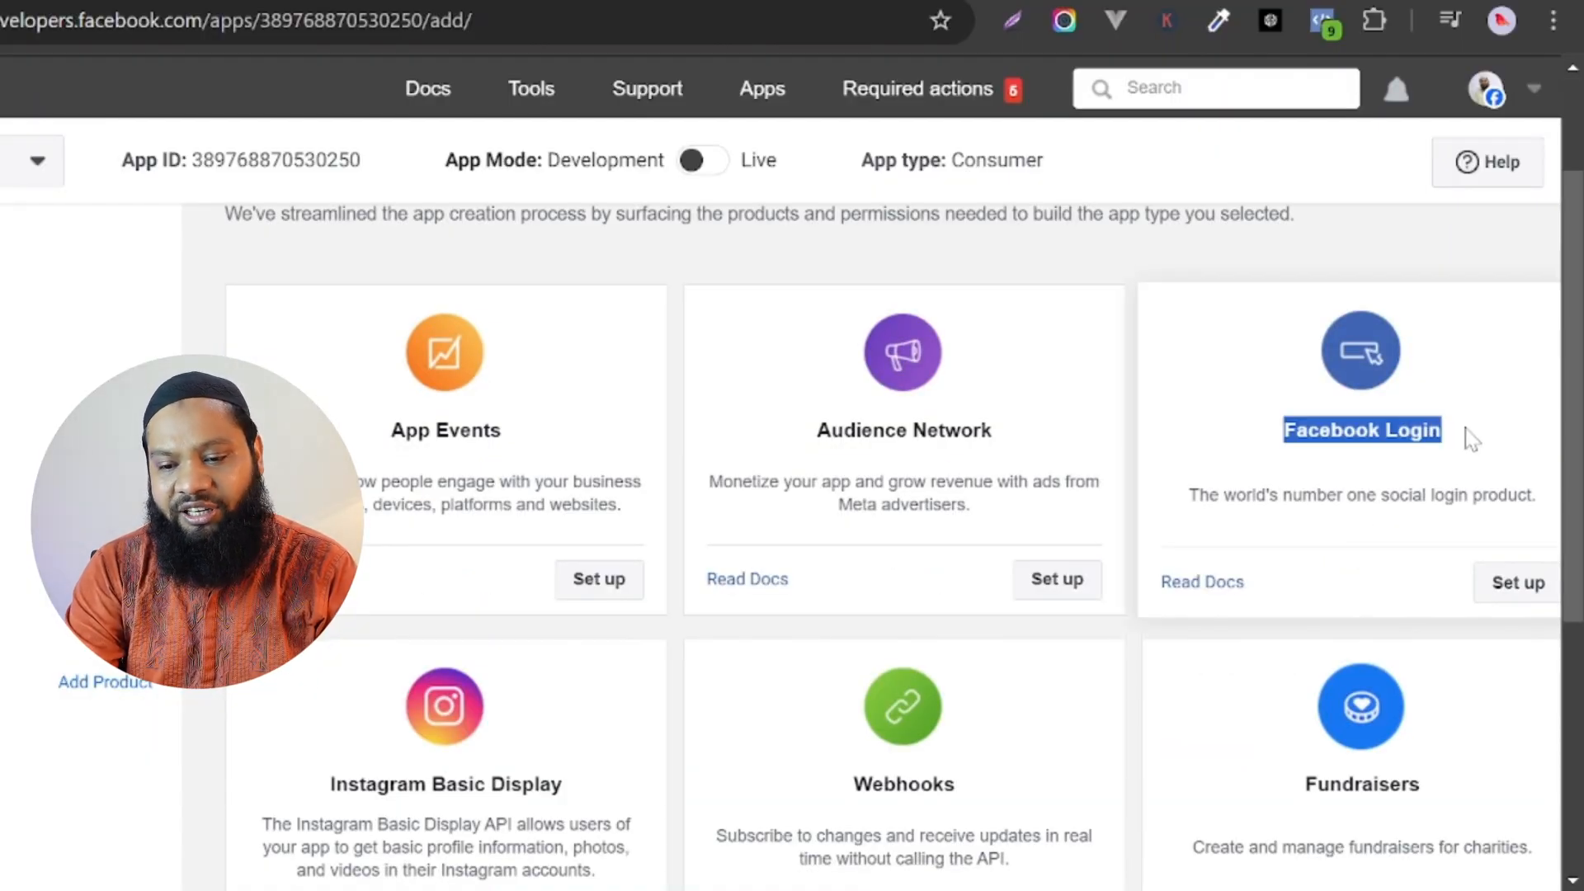
{"action": "left_click", "coordinate": [1511, 584]}
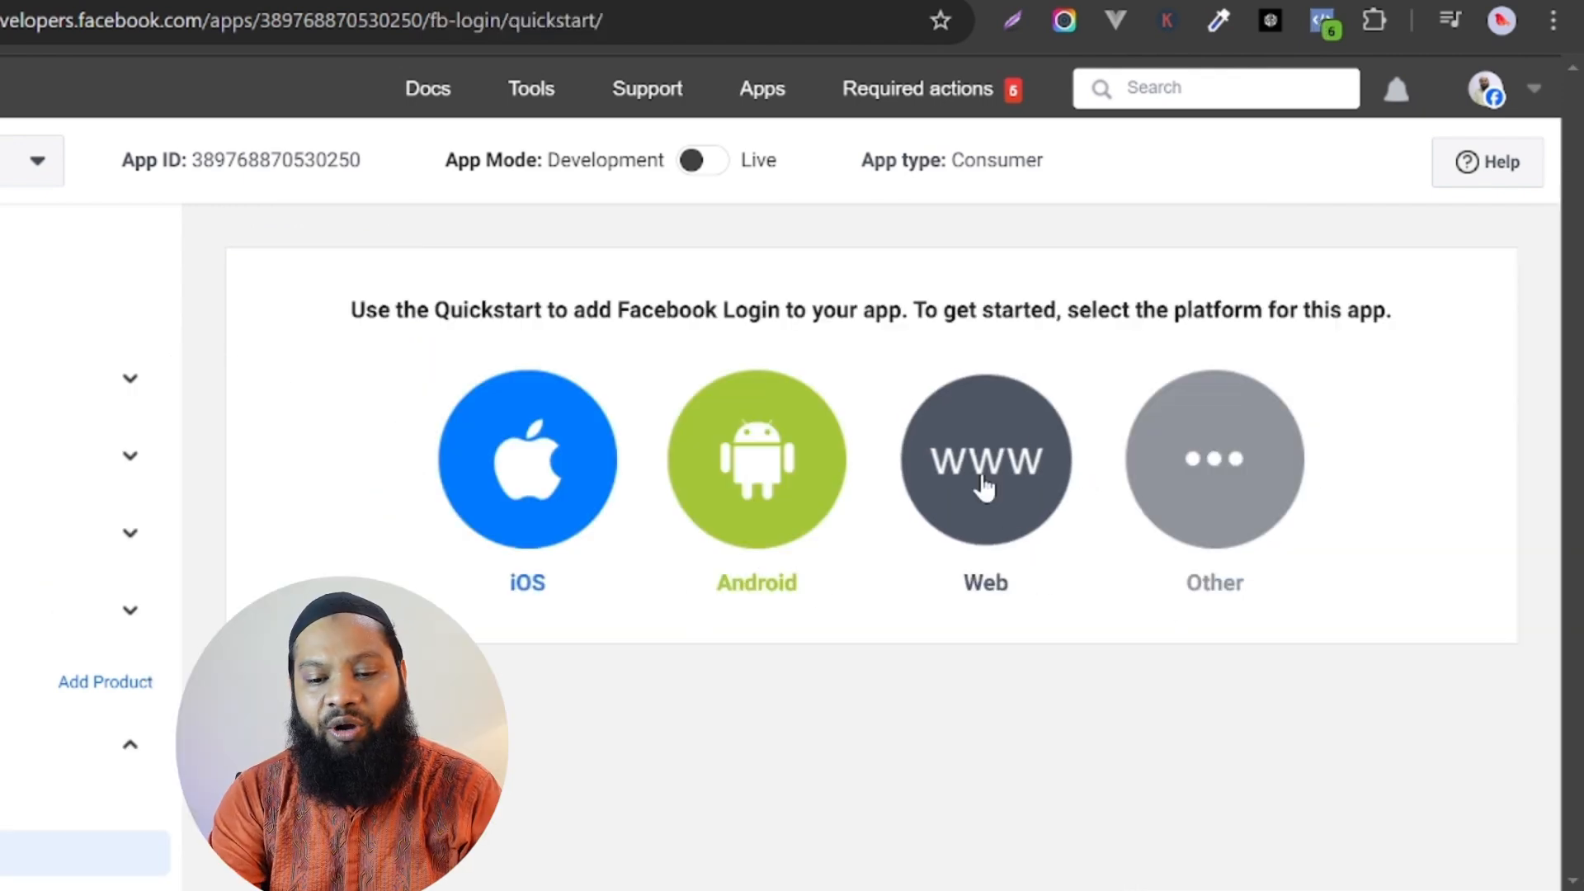
{"action": "left_click", "coordinate": [984, 487]}
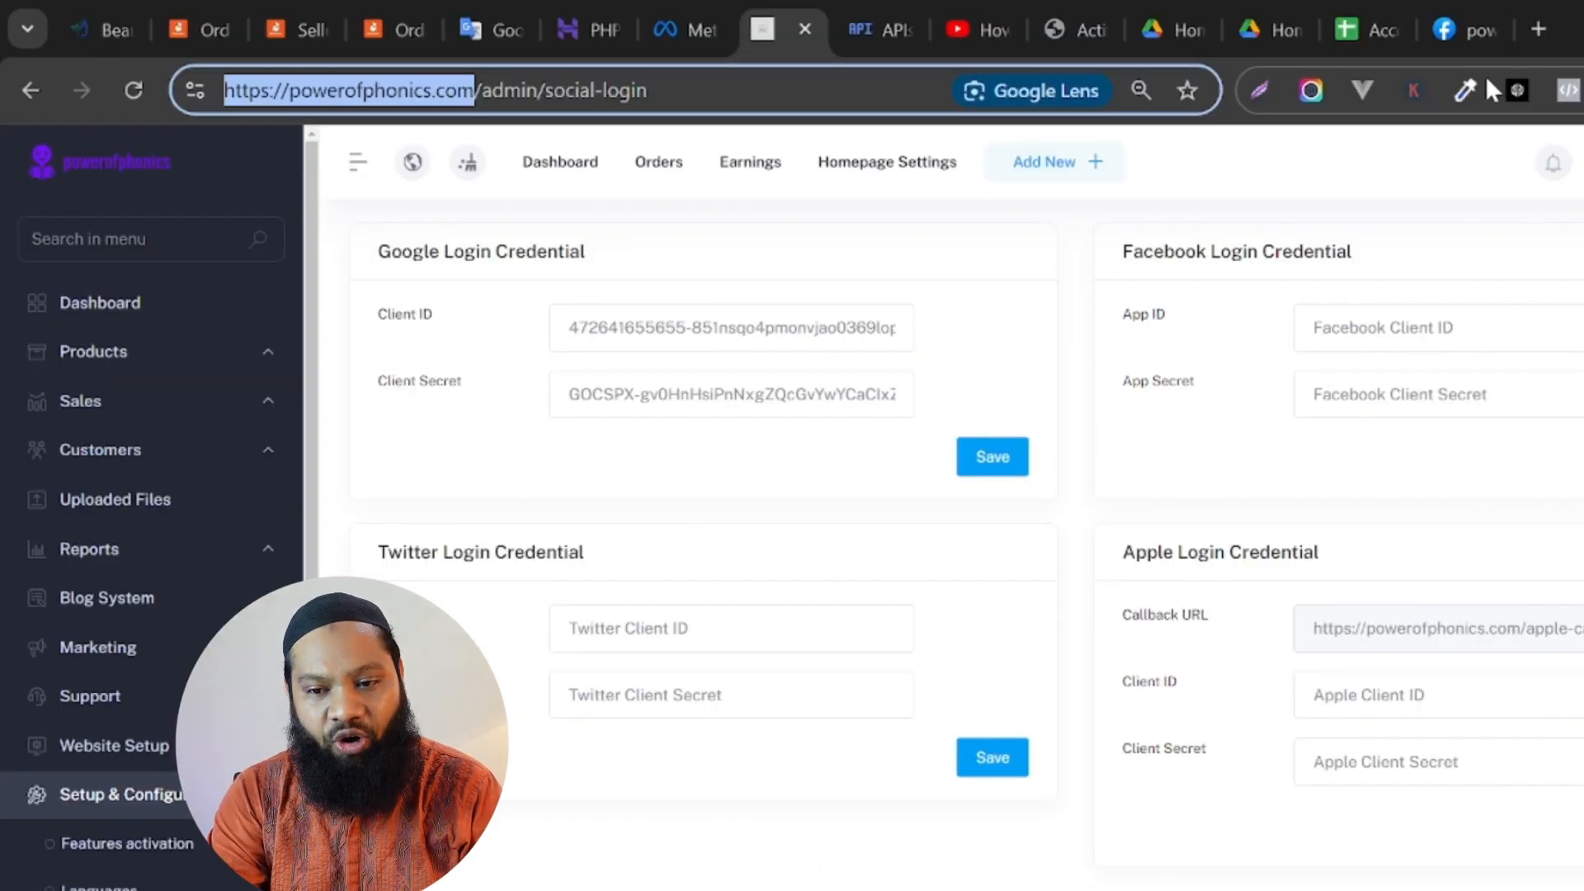
{"action": "left_click", "coordinate": [1479, 20]}
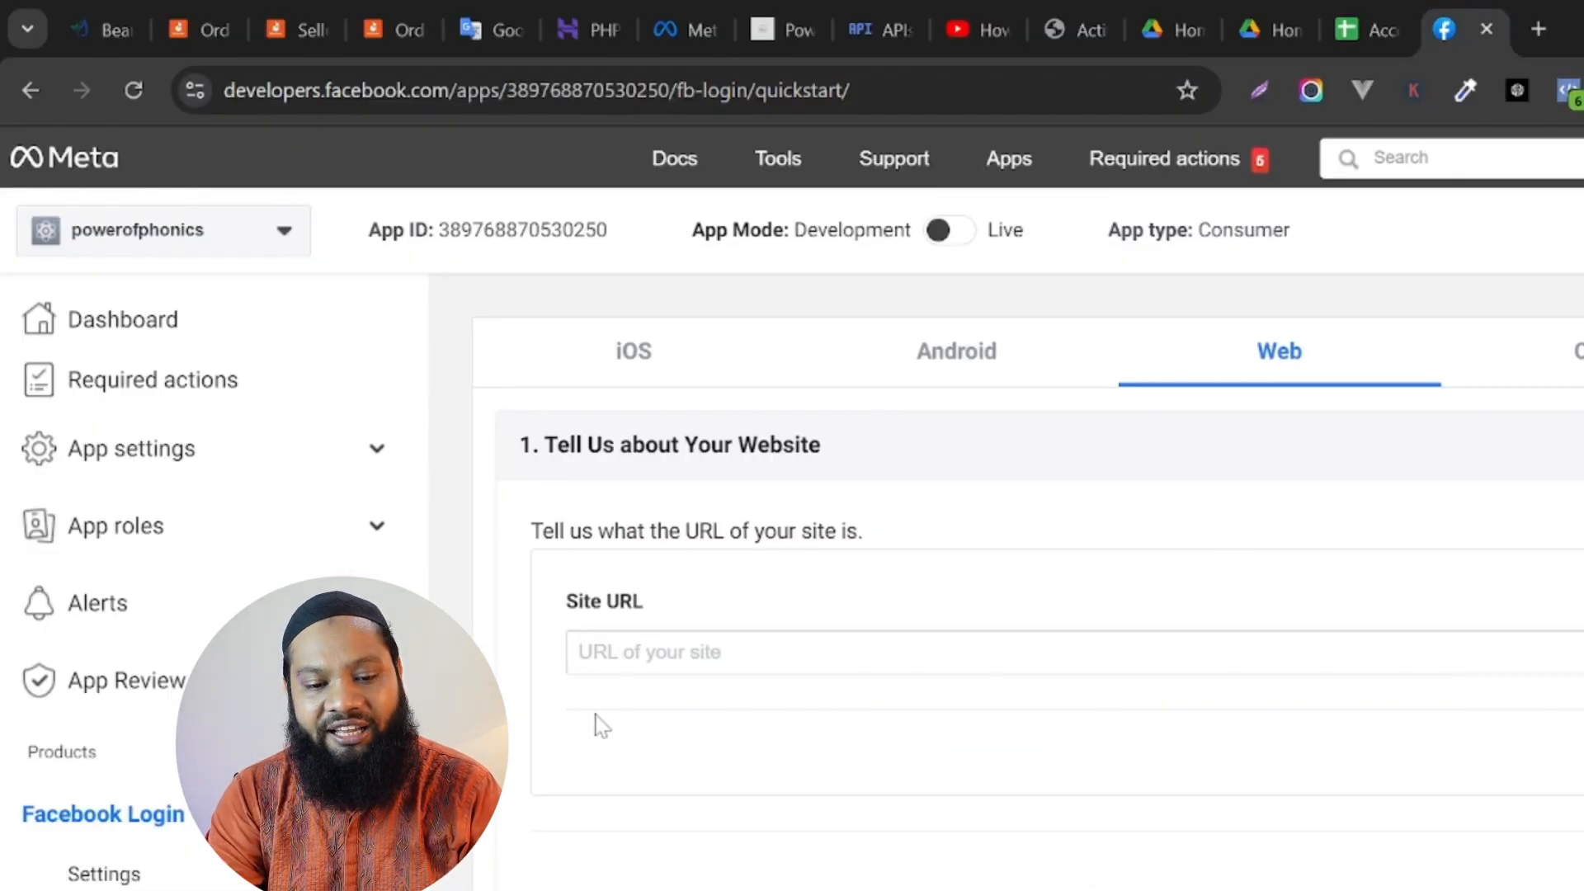
{"action": "left_click", "coordinate": [579, 652]}
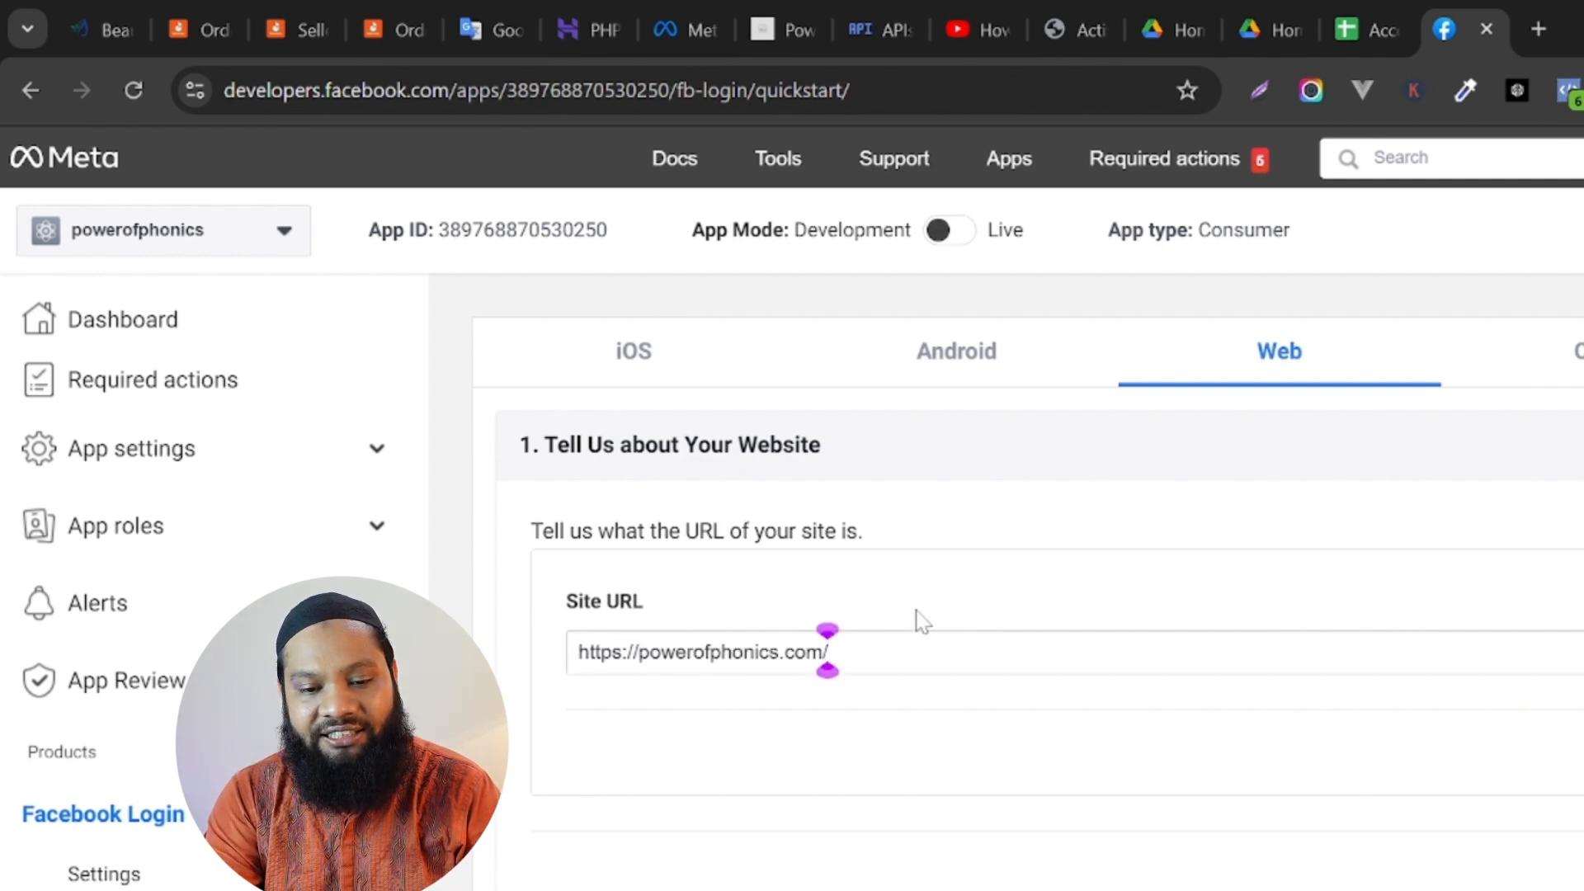
{"action": "scroll", "coordinate": [922, 621], "scroll_direction": "down", "scroll_amount": 4}
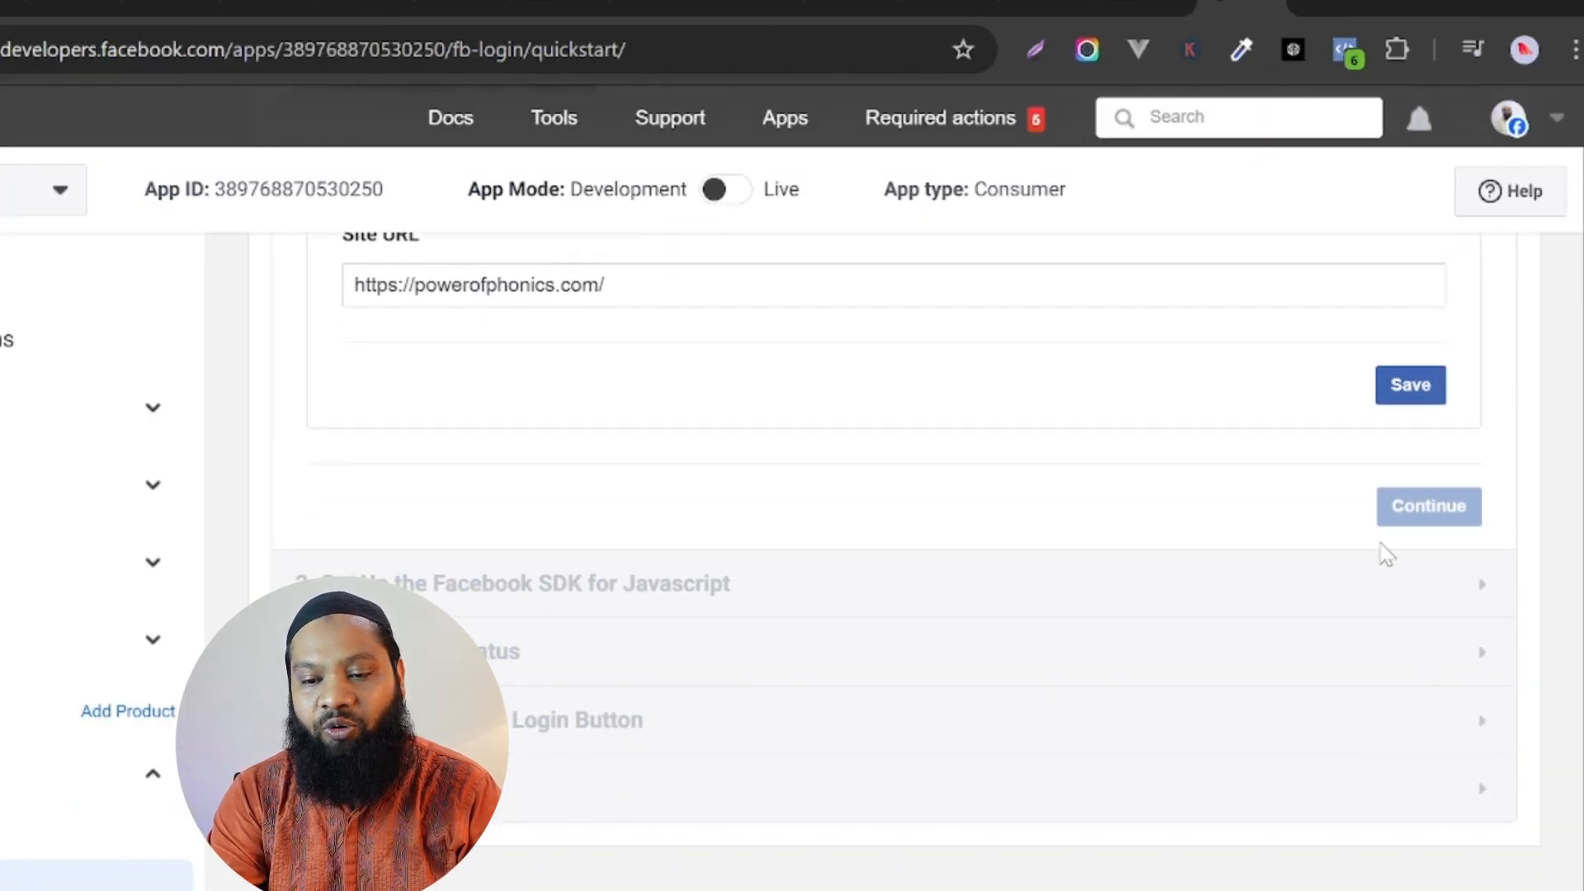
{"action": "left_click", "coordinate": [1411, 390]}
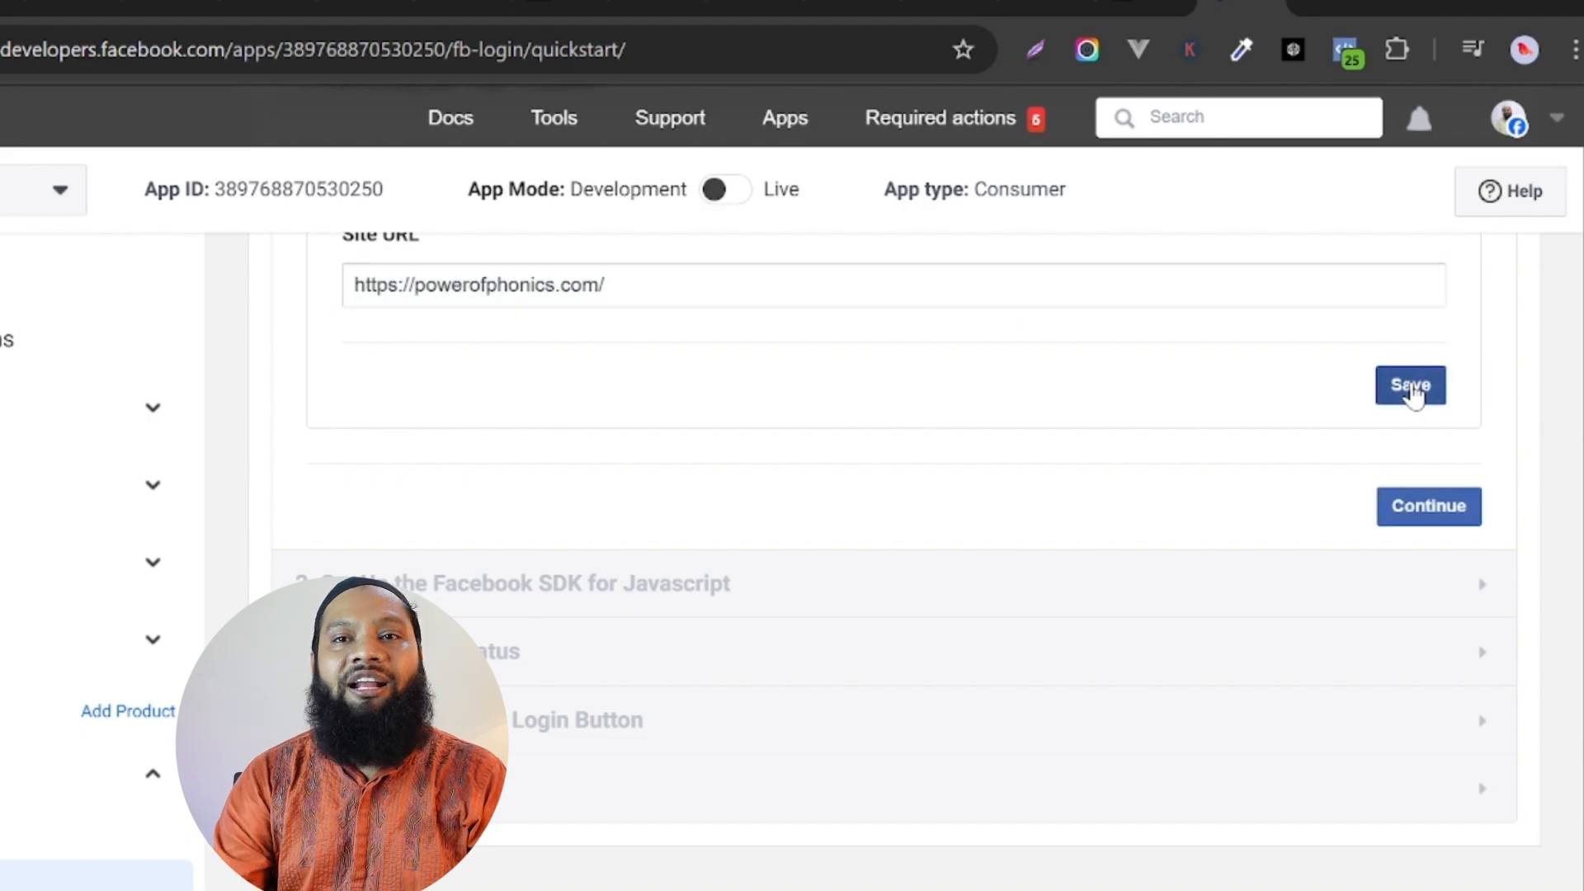
{"action": "left_click", "coordinate": [1401, 513]}
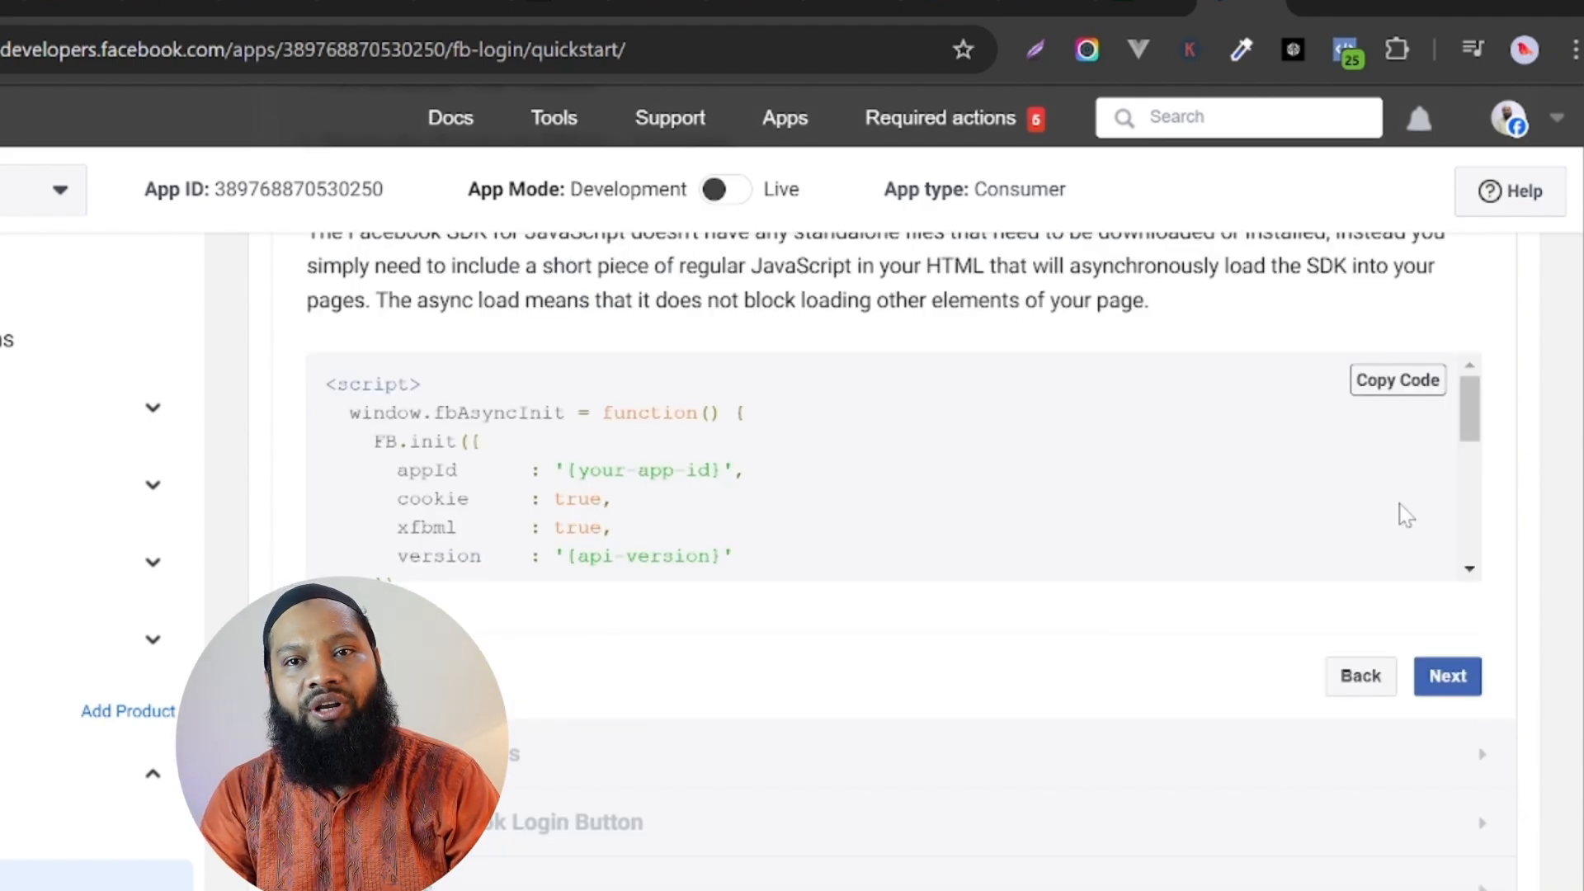
Advance through the JavaScript SDK, login status and login button sections of the Quickstart without changing anything.
{"action": "left_click", "coordinate": [1440, 689]}
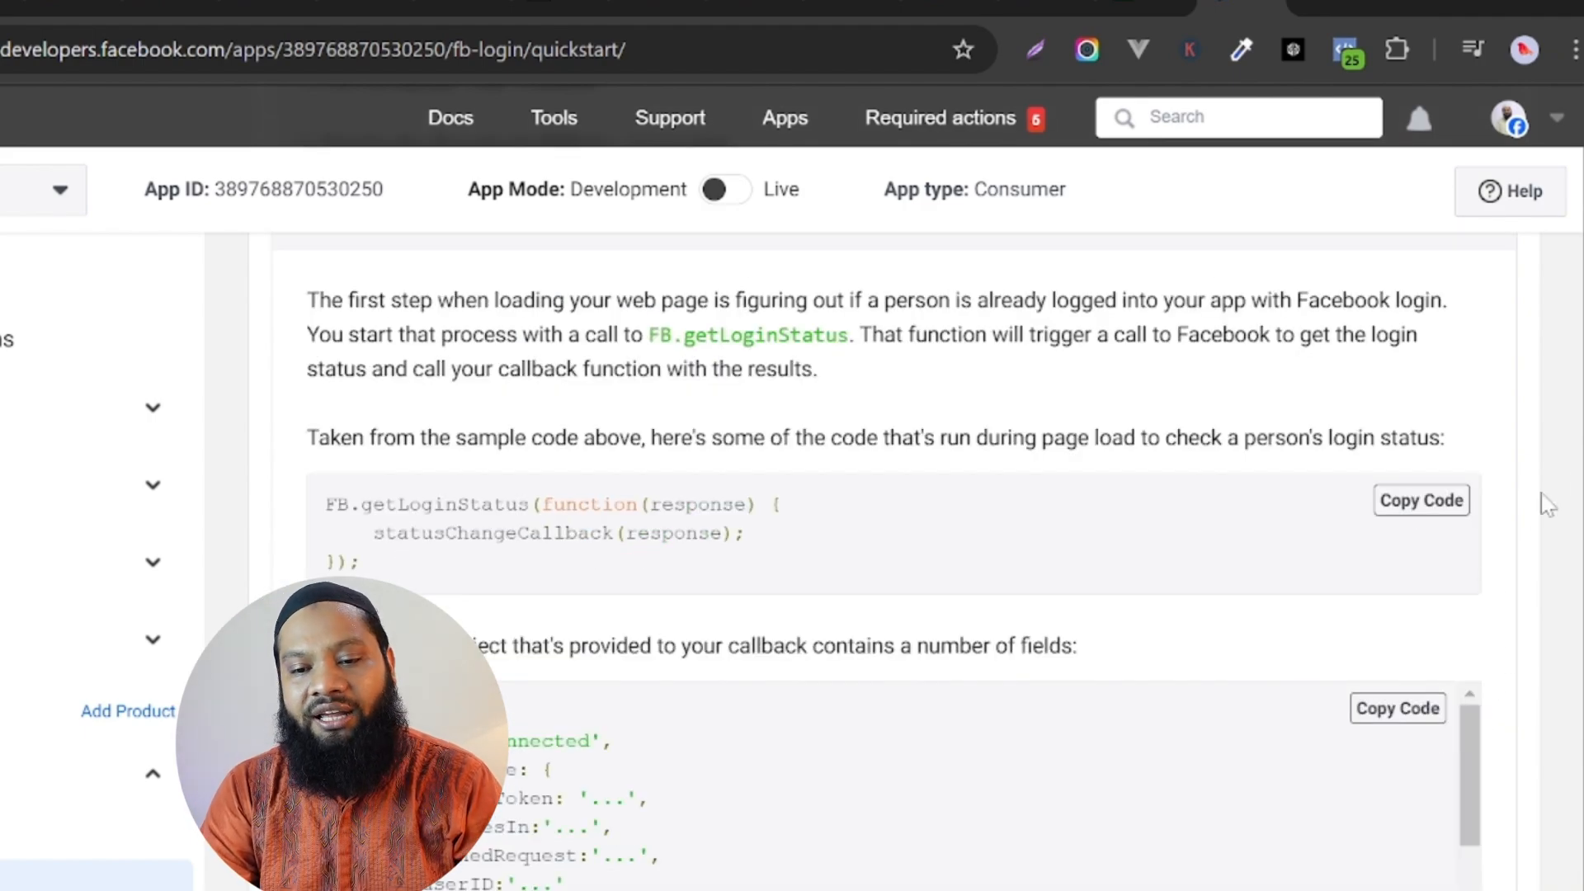
{"action": "scroll", "coordinate": [891, 528], "scroll_direction": "down", "scroll_amount": 10}
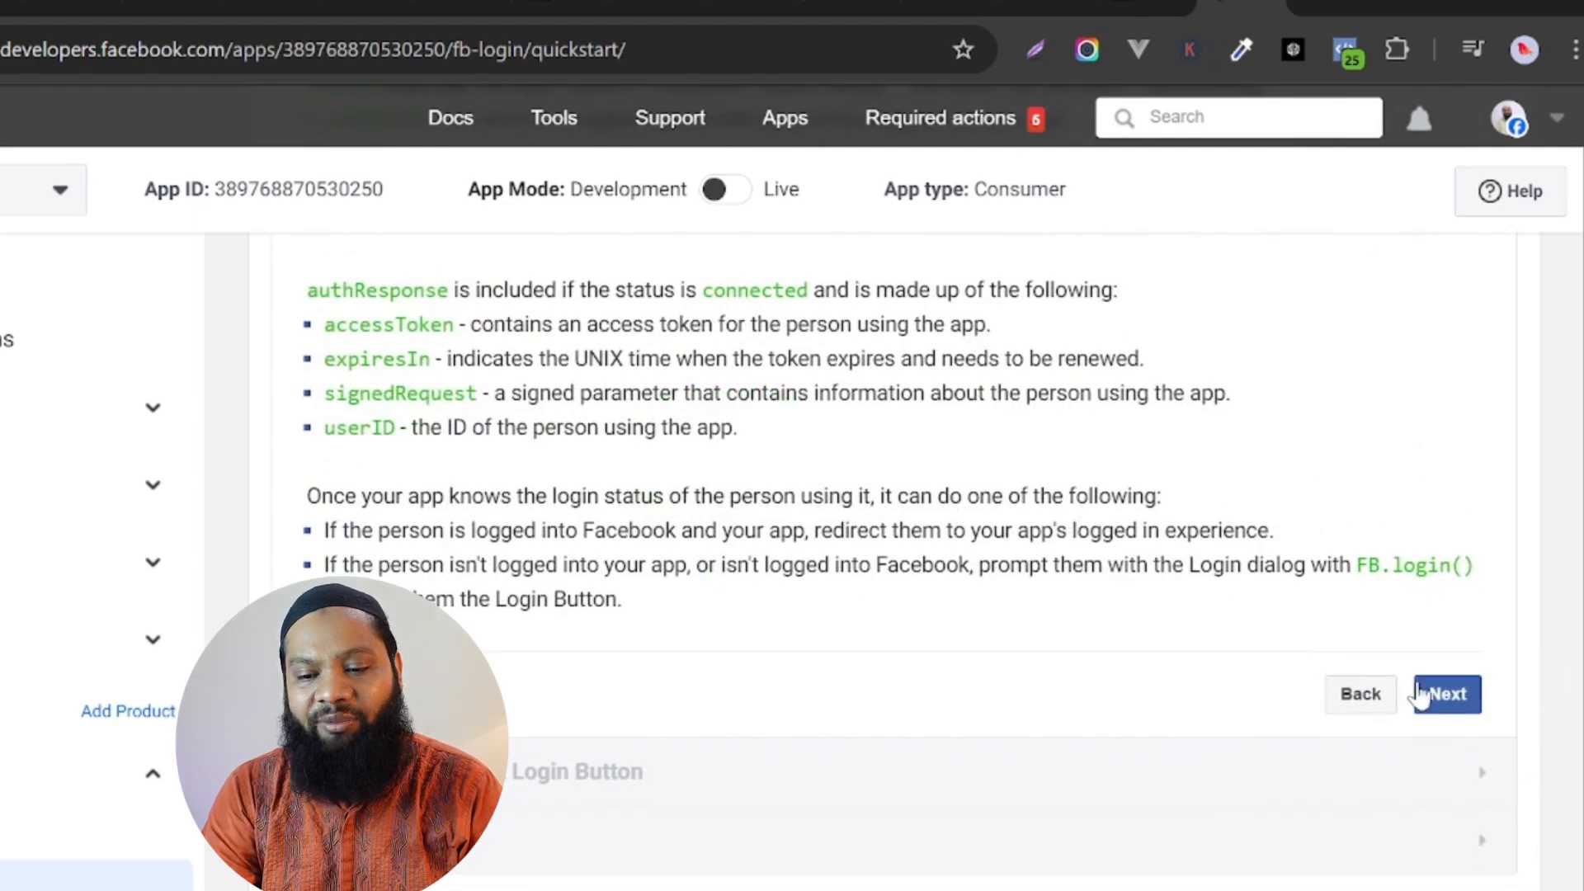
{"action": "left_click", "coordinate": [1436, 695]}
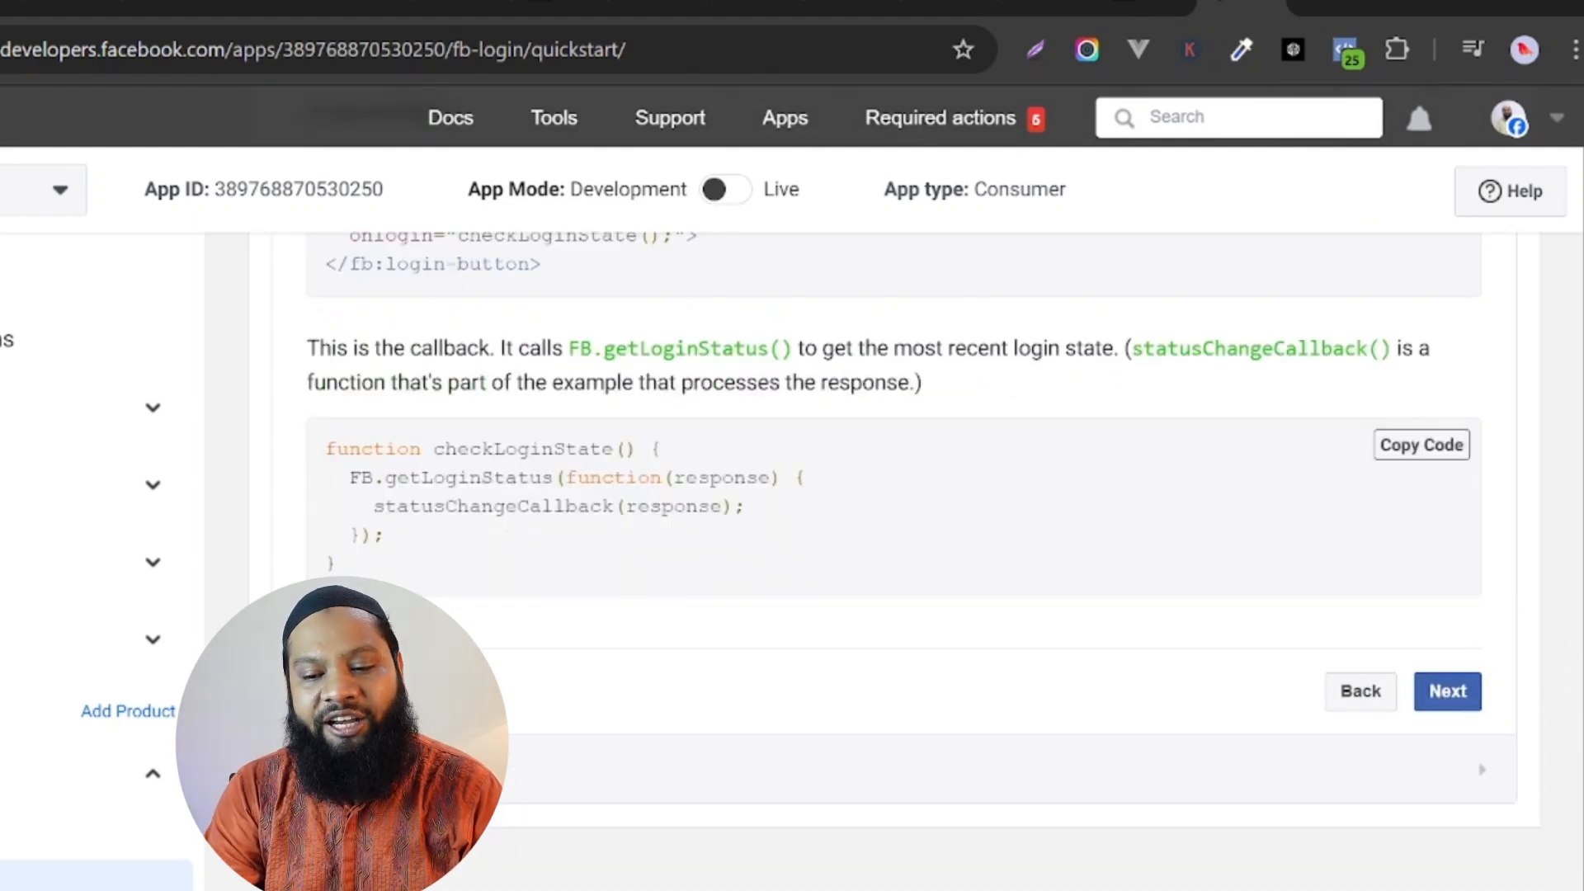
{"action": "left_click", "coordinate": [1458, 696]}
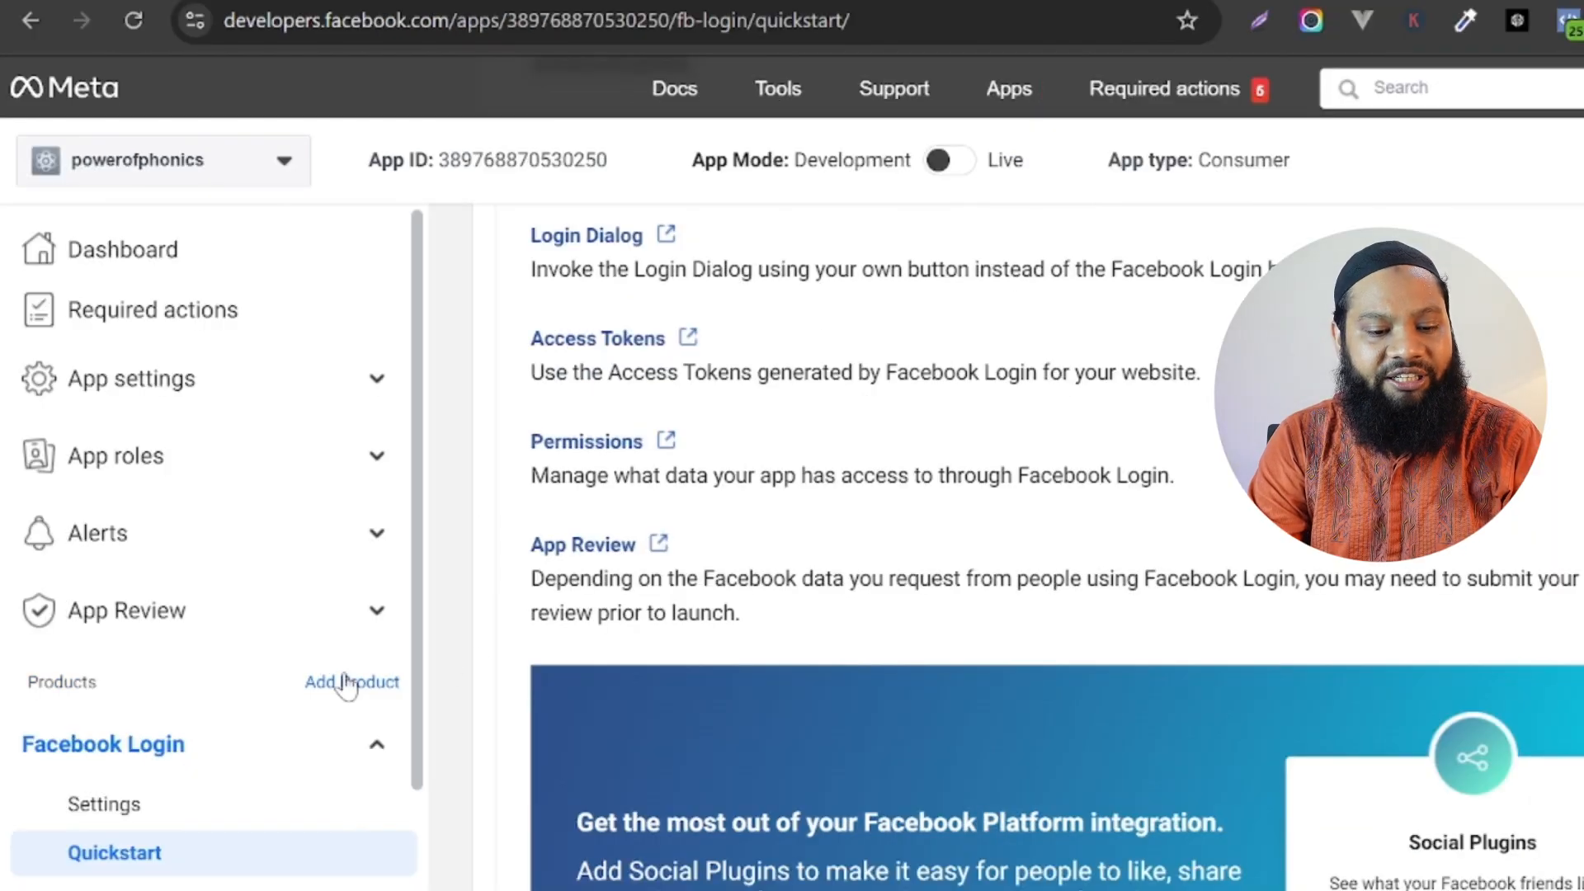
Open the Facebook Login settings and go to the Valid OAuth Redirect URIs field in the Client OAuth settings.
{"action": "scroll", "coordinate": [120, 743], "scroll_direction": "down", "scroll_amount": 1}
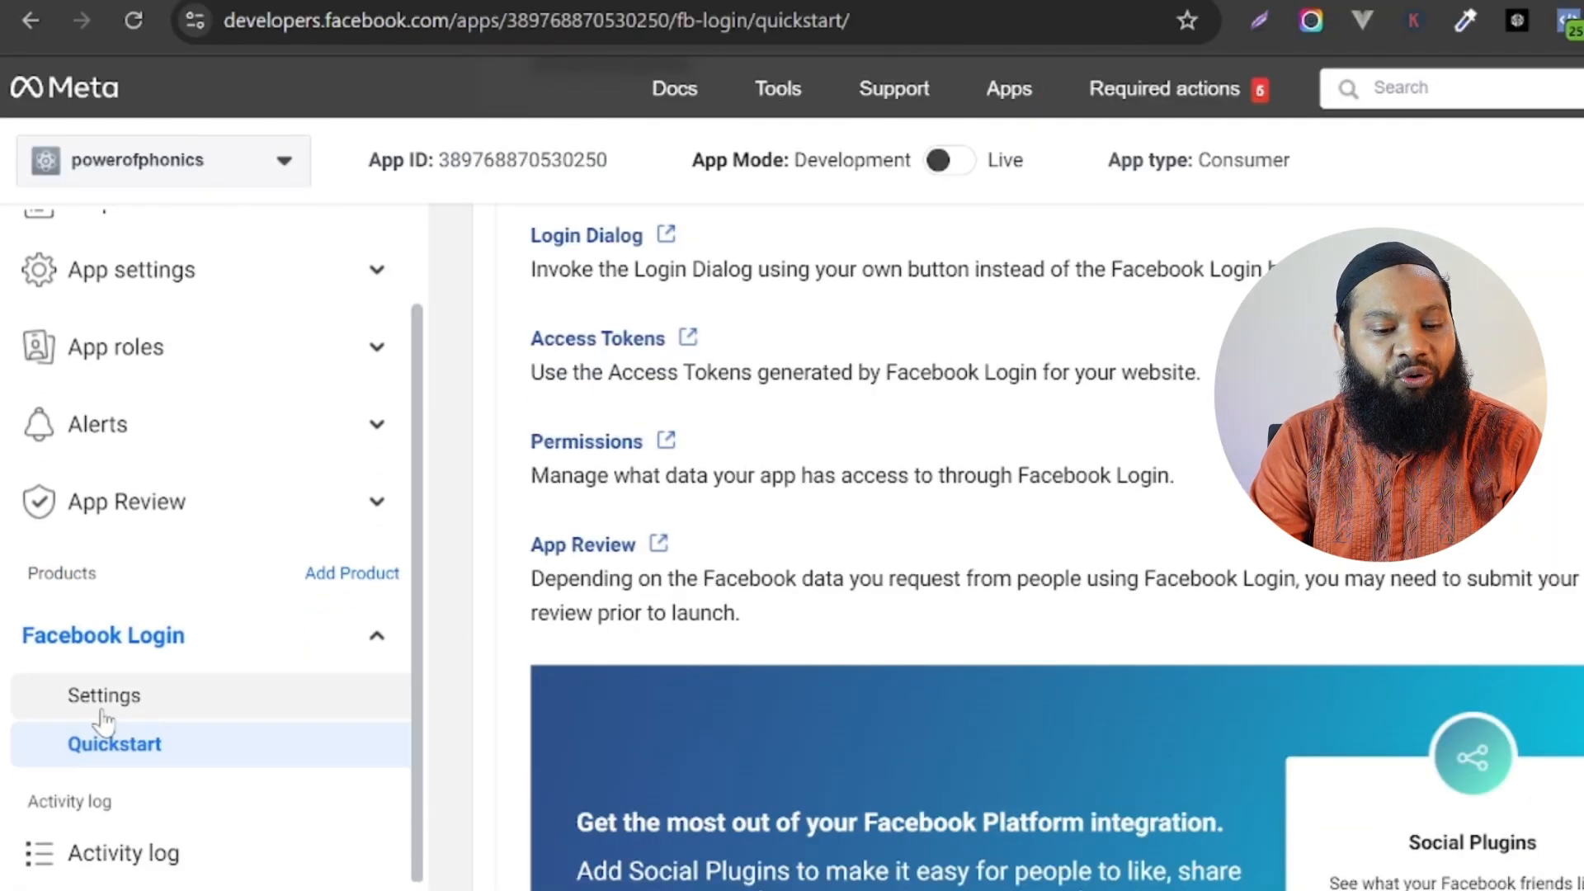
{"action": "left_click", "coordinate": [126, 697]}
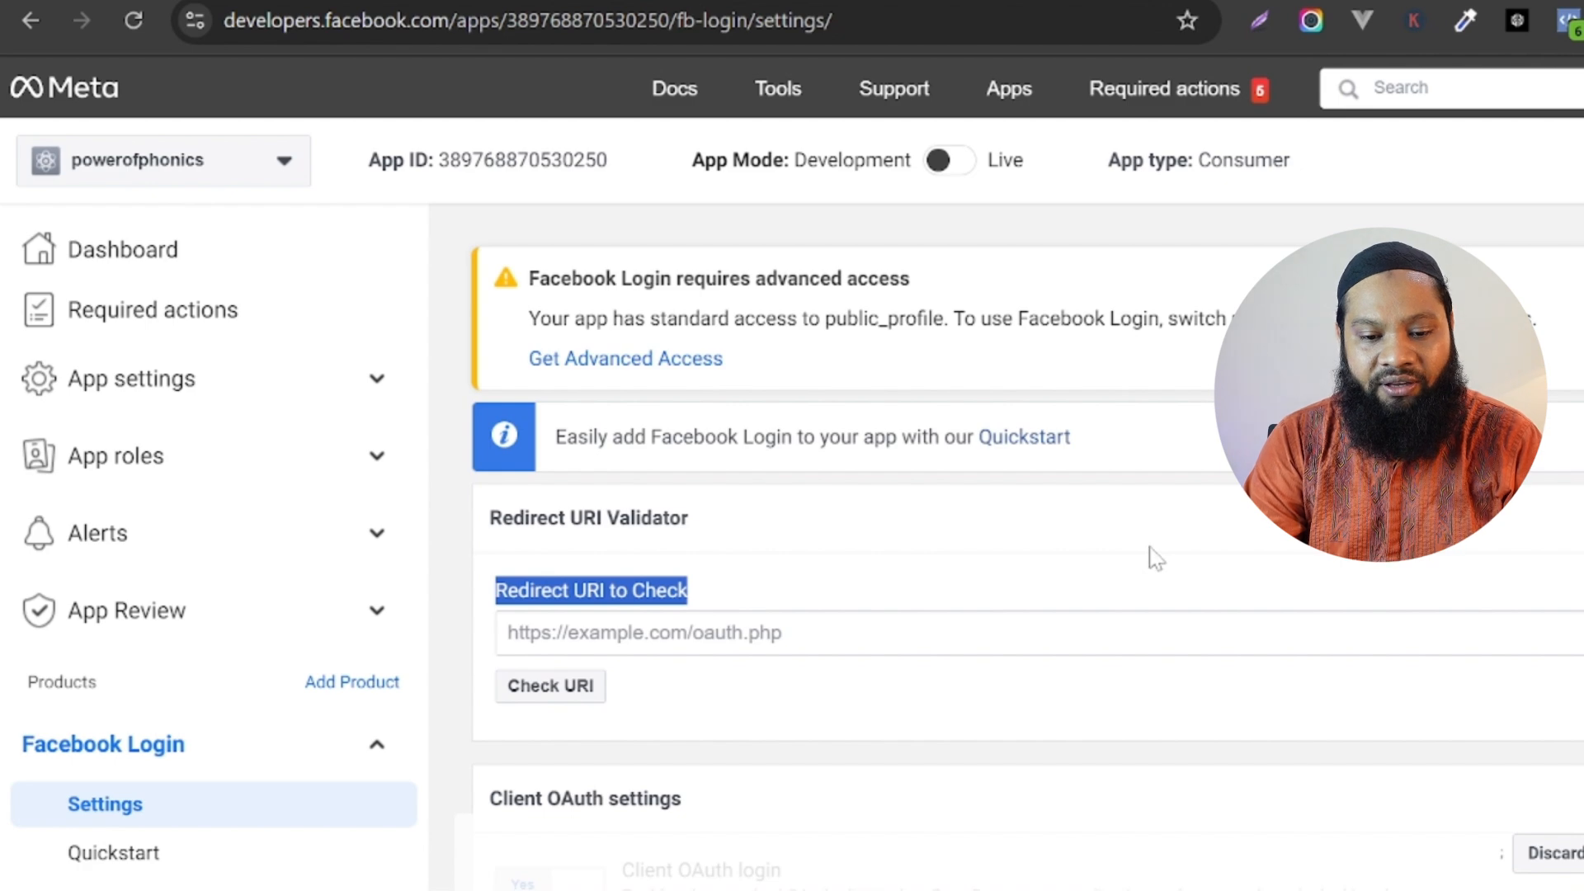
{"action": "scroll", "coordinate": [1028, 544], "scroll_direction": "down", "scroll_amount": 4}
{"action": "scroll", "coordinate": [1027, 544], "scroll_direction": "up", "scroll_amount": 2}
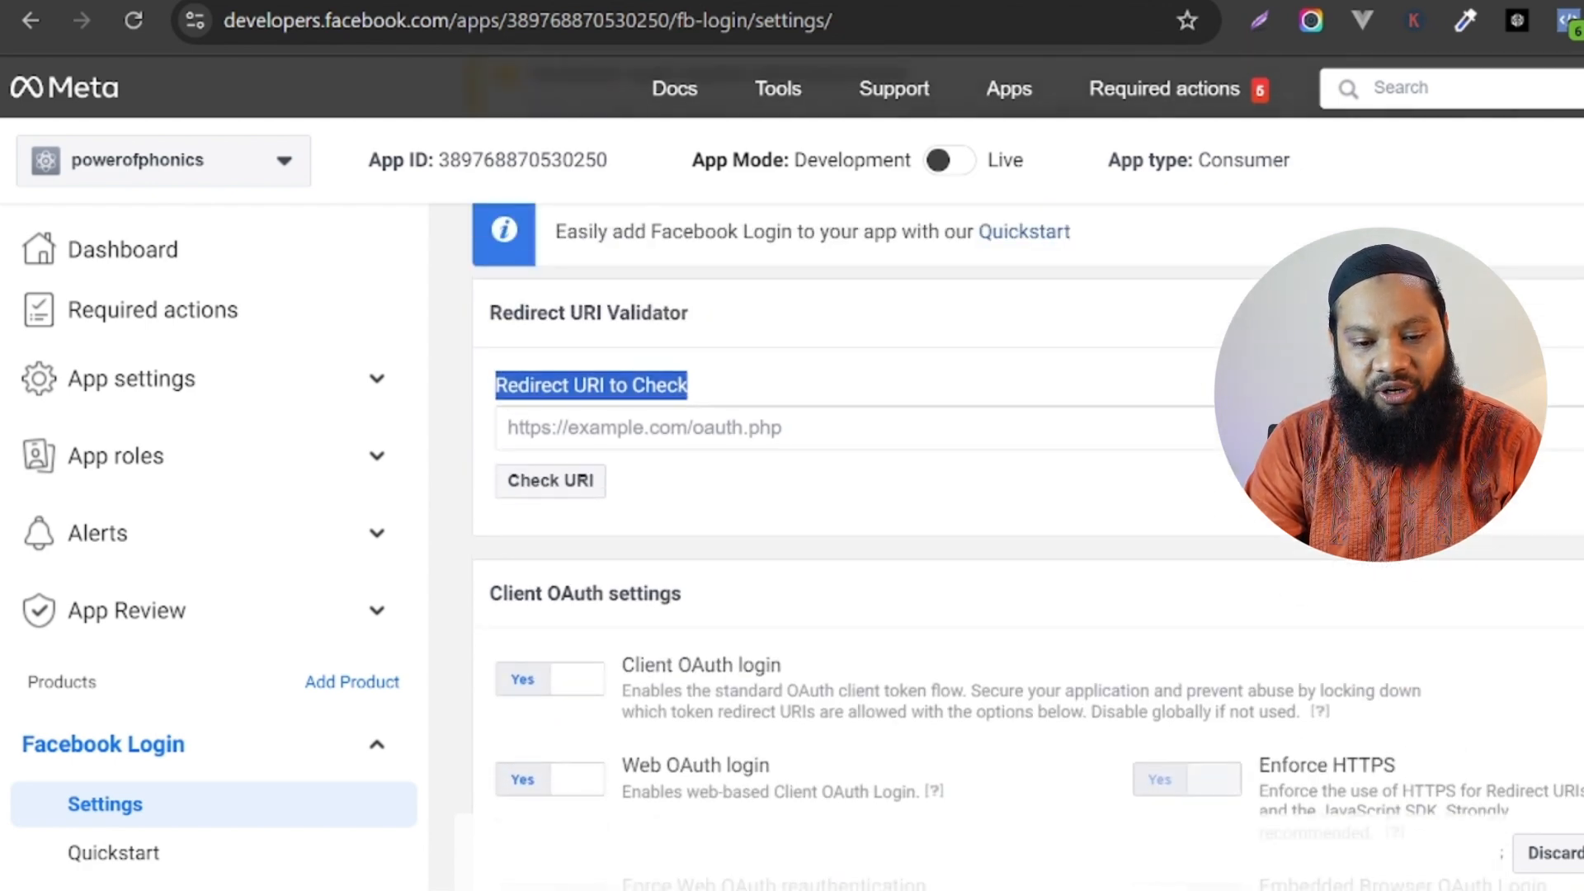
{"action": "scroll", "coordinate": [1028, 544], "scroll_direction": "down", "scroll_amount": 3}
{"action": "scroll", "coordinate": [1027, 544], "scroll_direction": "down", "scroll_amount": 5}
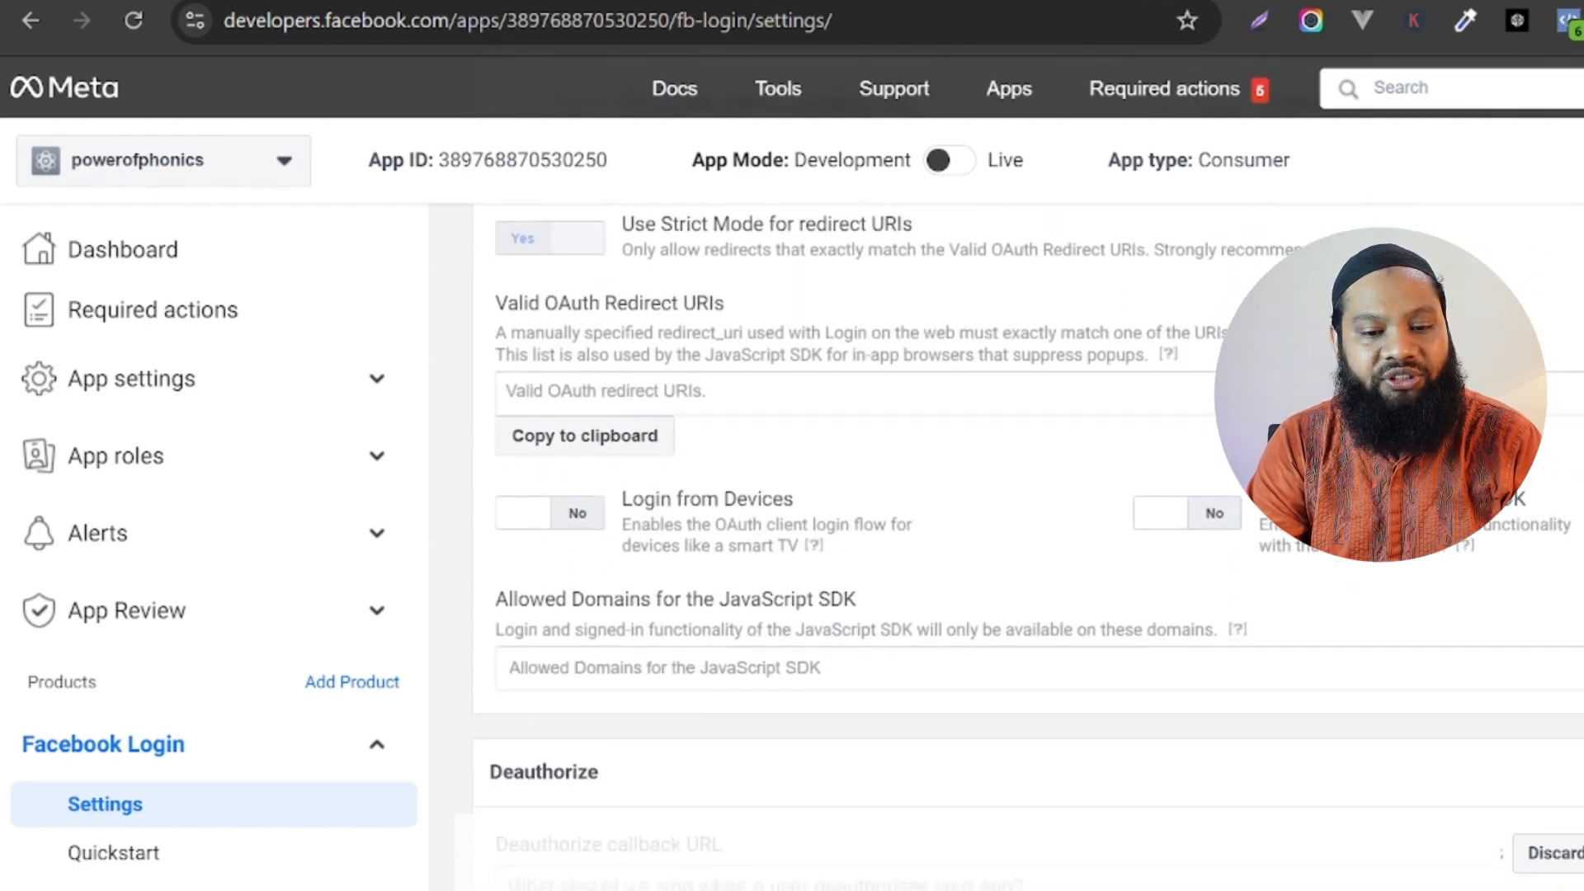
{"action": "scroll", "coordinate": [1028, 544], "scroll_direction": "up", "scroll_amount": 3}
{"action": "scroll", "coordinate": [1534, 632], "scroll_direction": "down", "scroll_amount": 1}
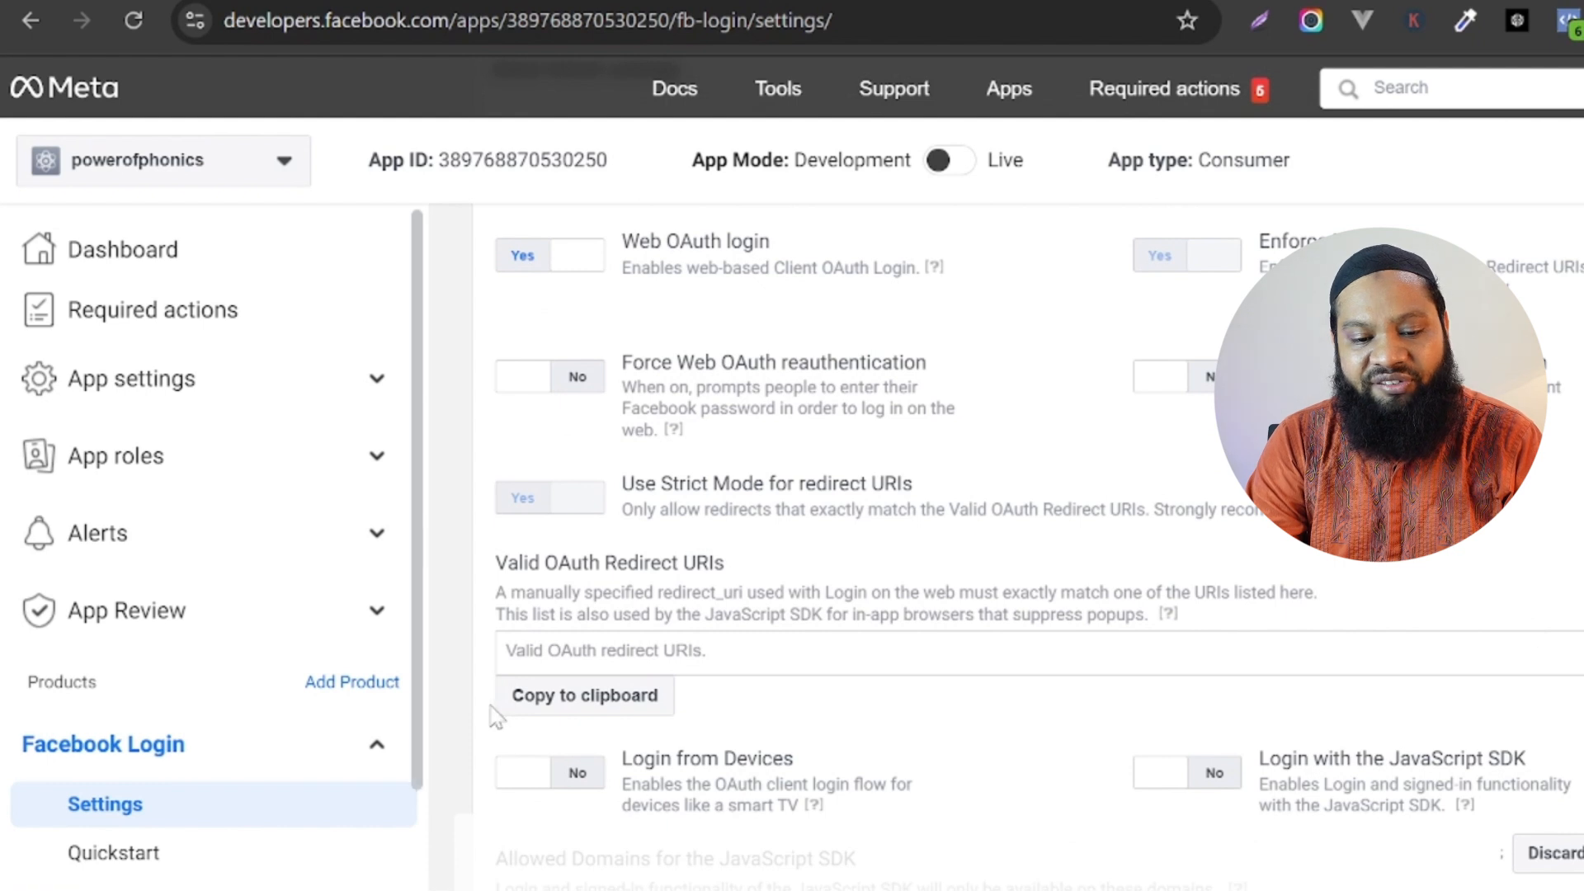
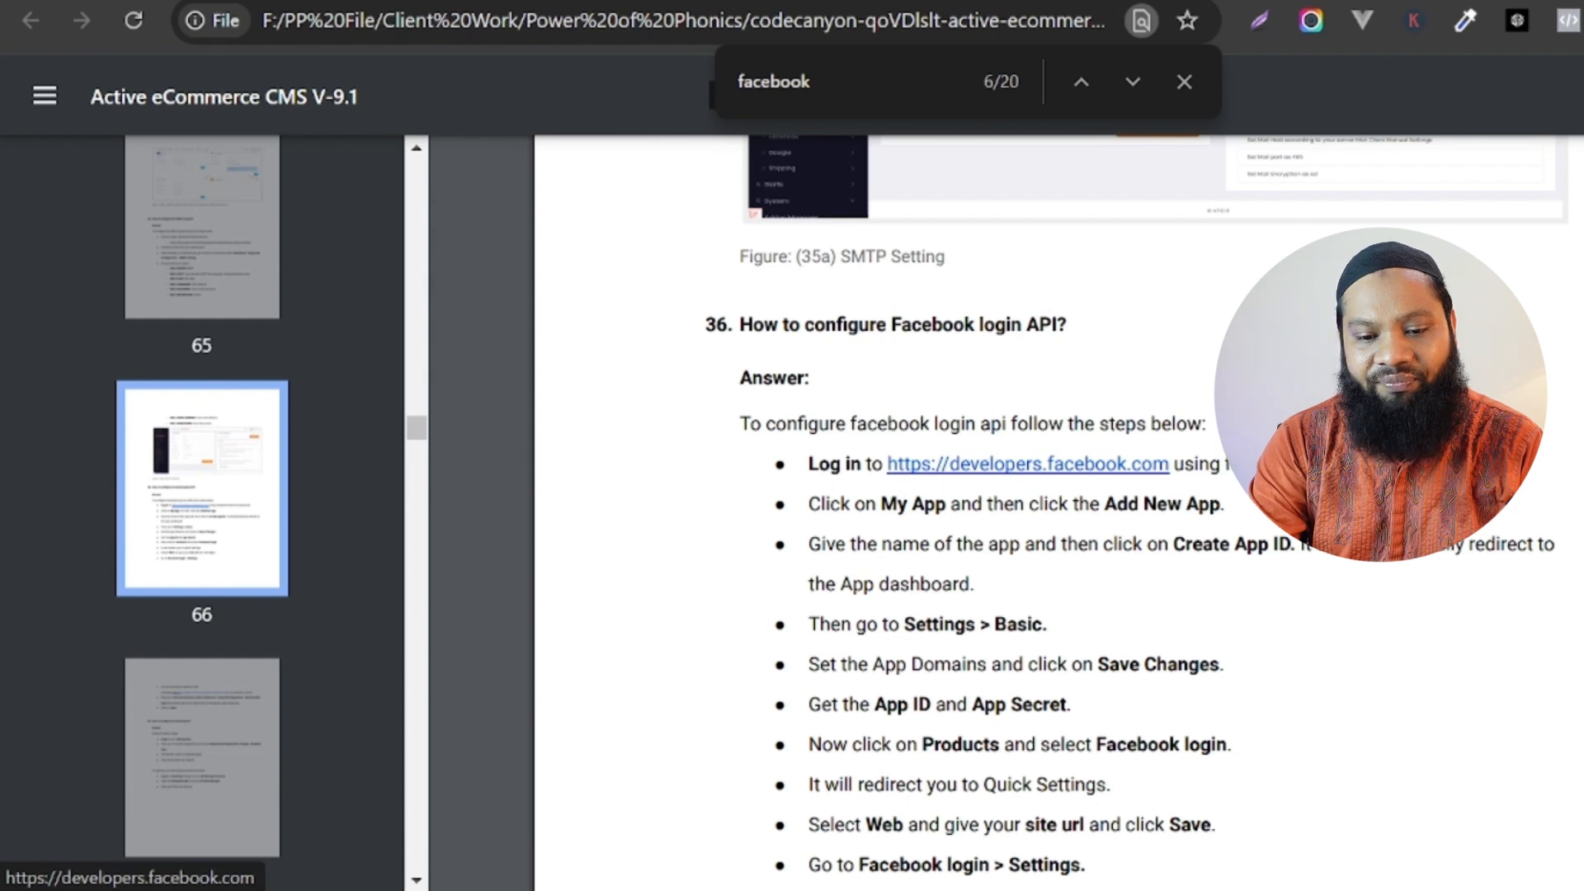
Read the guide's Valid OAuth Redirect URIs example and check the Facebook login link on the powerofphonics.com login page.
{"action": "scroll", "coordinate": [1056, 511], "scroll_direction": "down", "scroll_amount": 8}
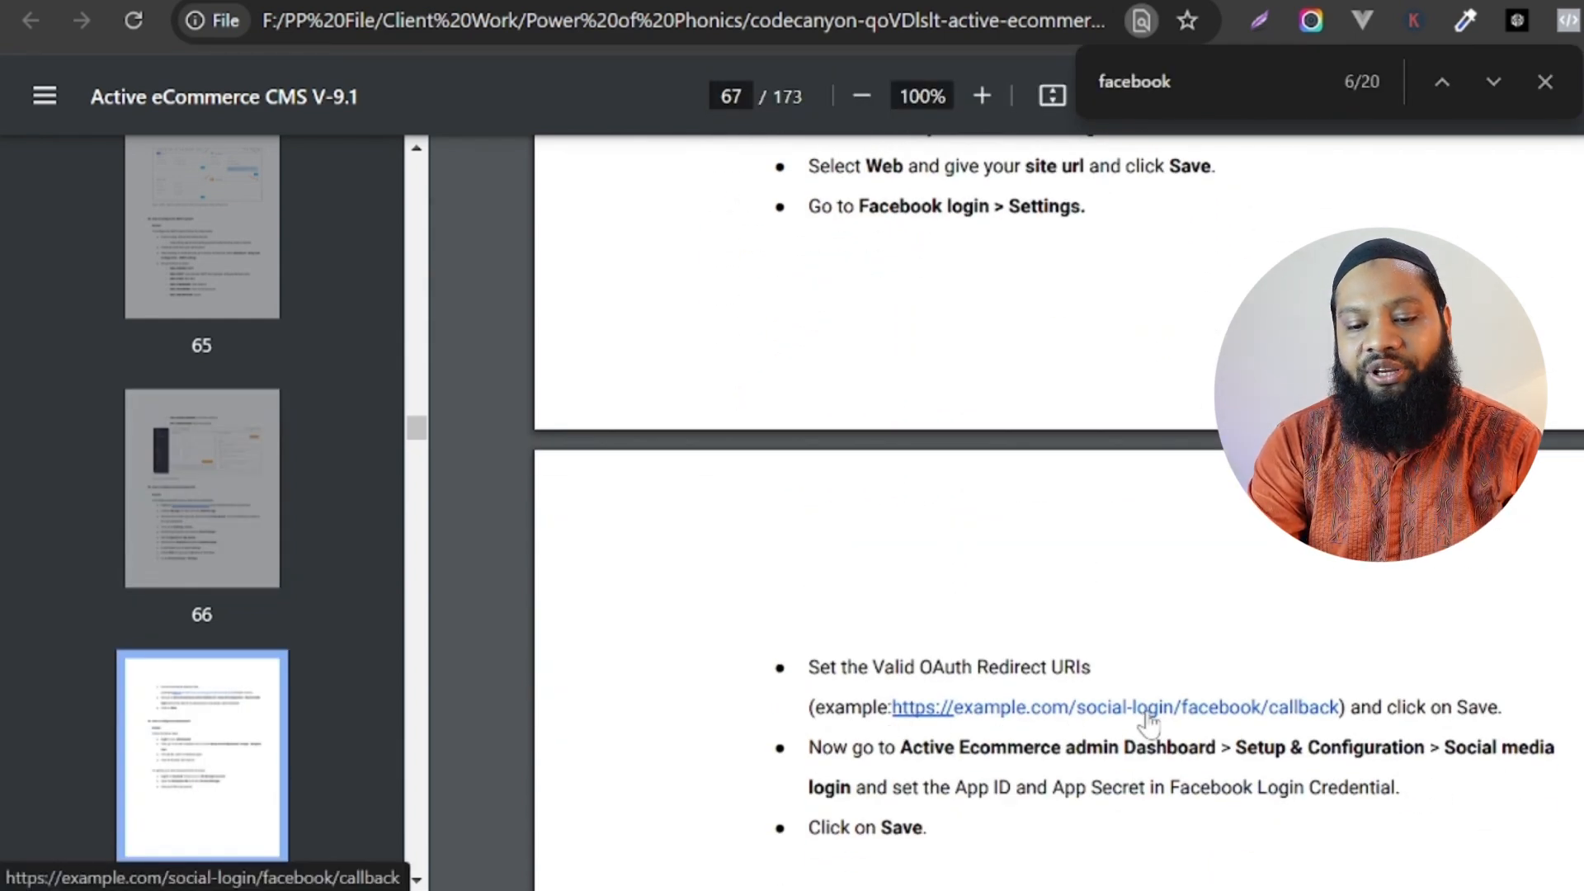
{"action": "left_click", "coordinate": [685, 890]}
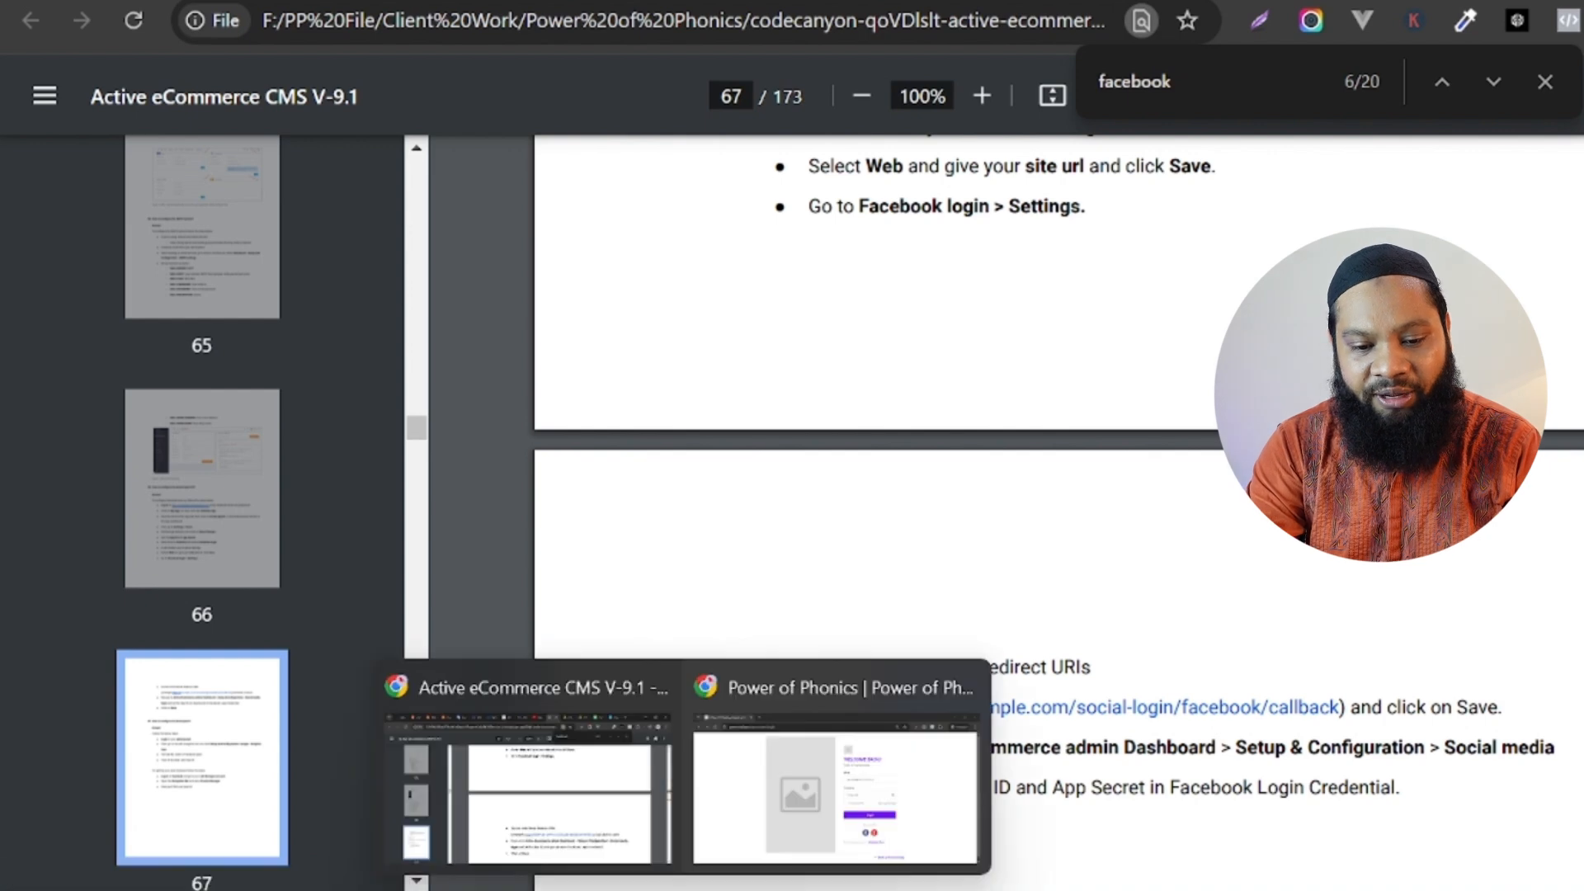
{"action": "left_click", "coordinate": [735, 798]}
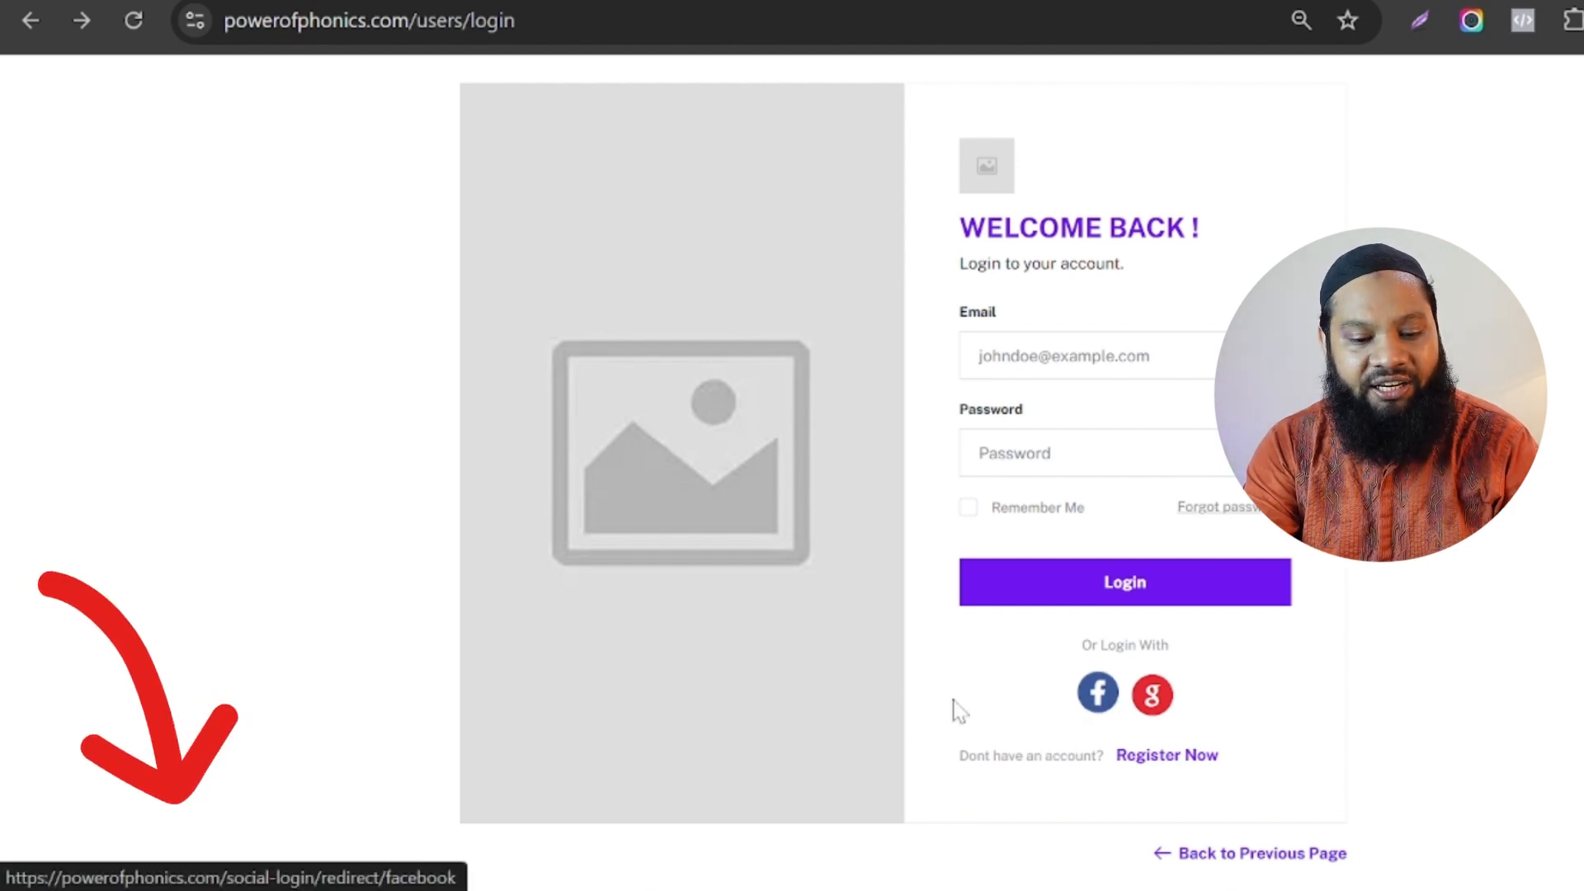
{"action": "mouse_move", "coordinate": [683, 889]}
{"action": "left_click", "coordinate": [591, 782]}
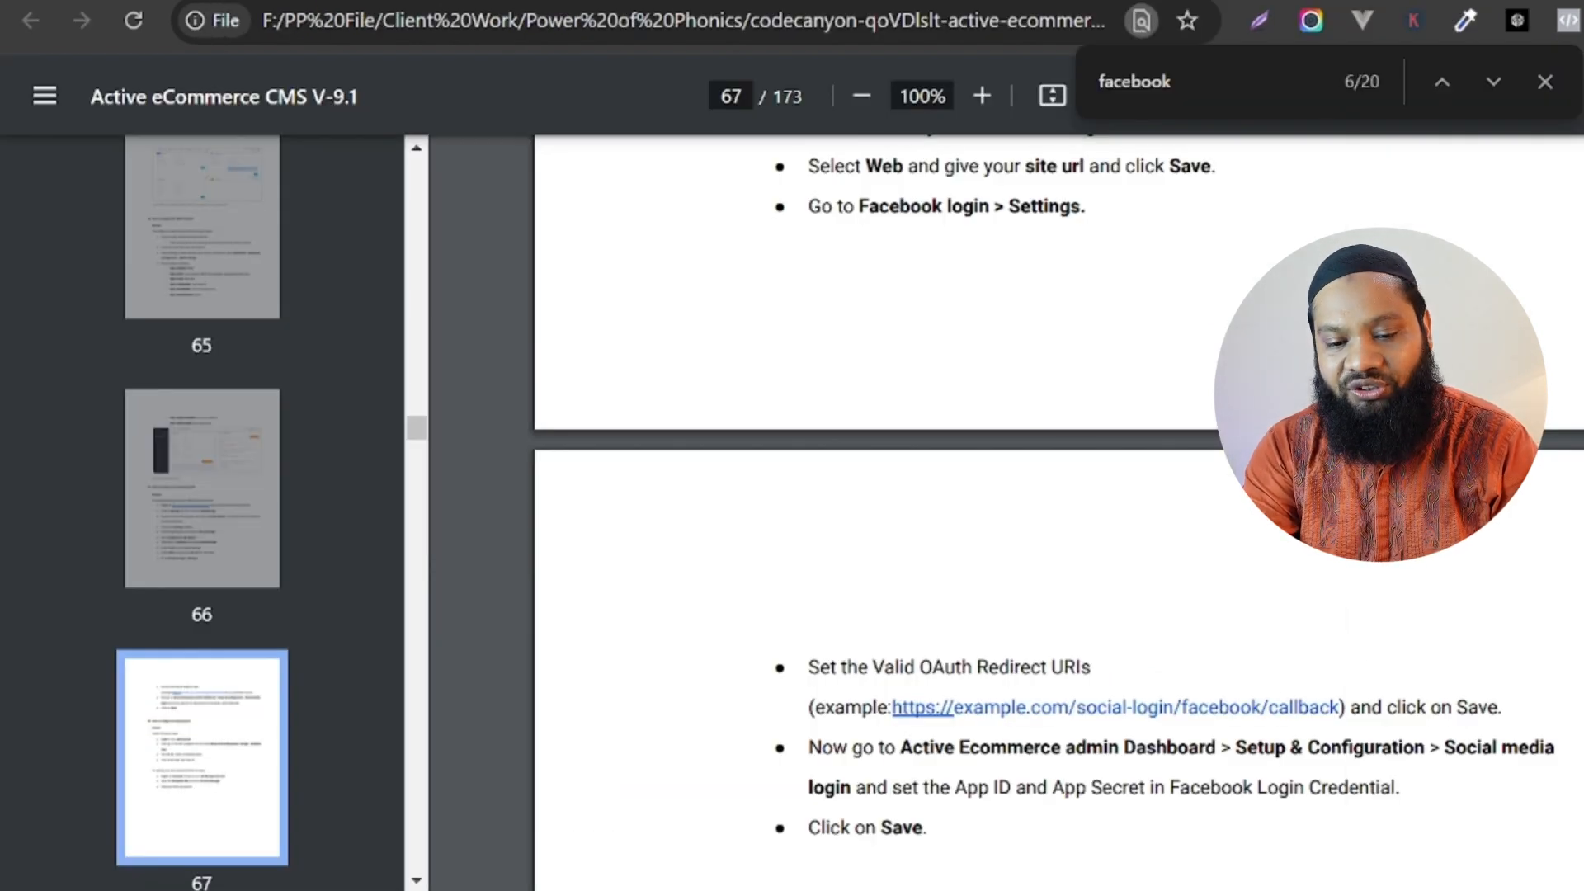
Copy the example Facebook callback URL from the guide into the address field of a new browser tab.
{"action": "left_click_drag", "start_coordinate": [1345, 707], "coordinate": [893, 707]}
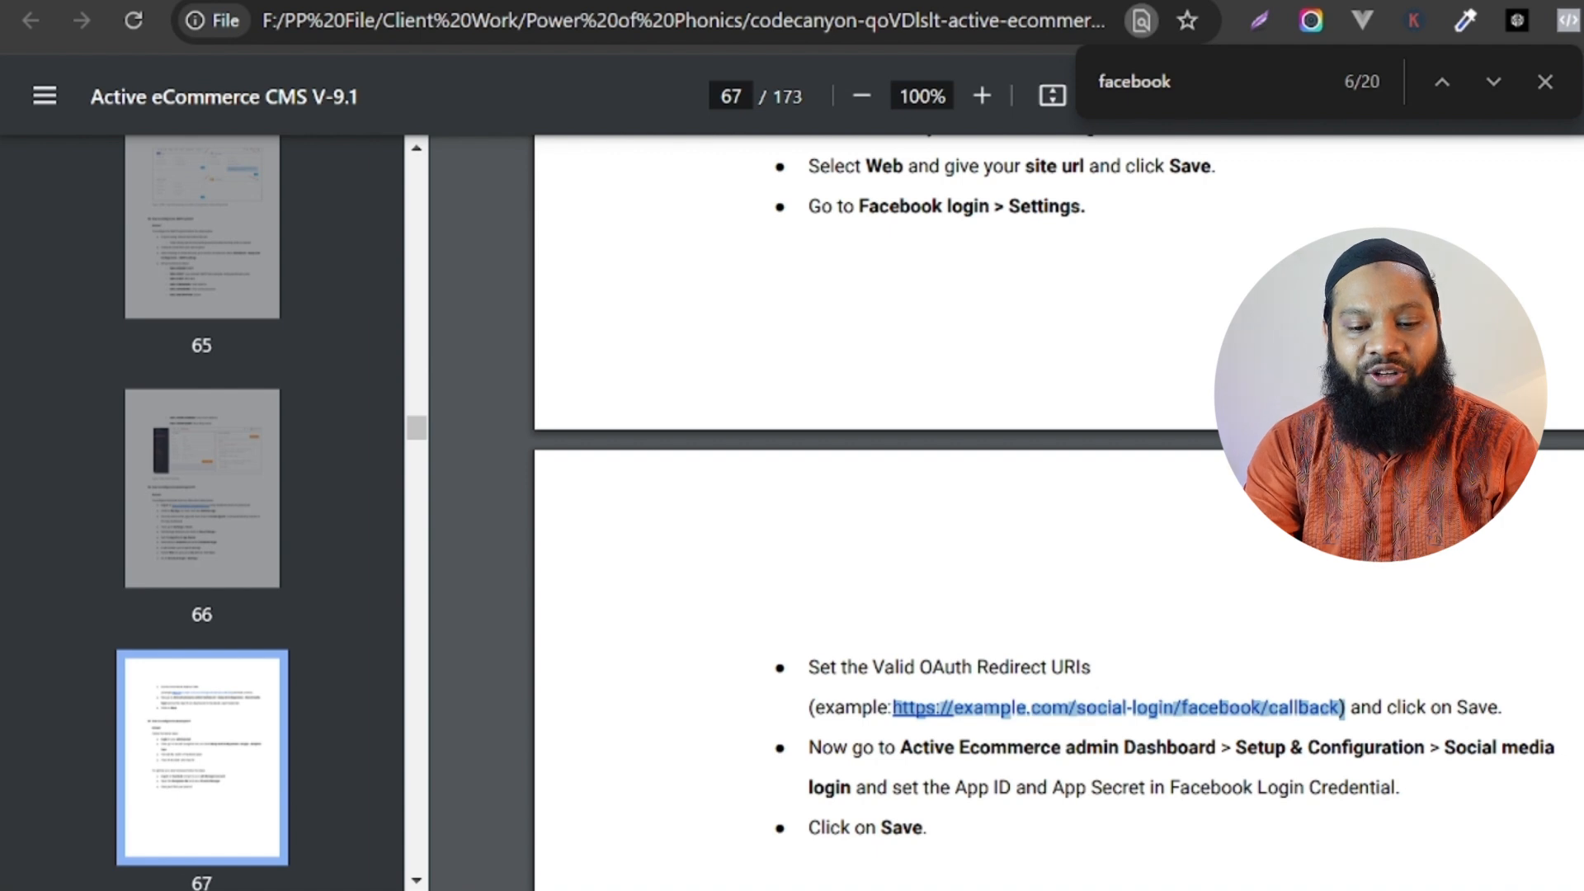
{"action": "key", "text": "ctrl+c"}
{"action": "key", "text": "ctrl+t"}
{"action": "key", "text": "ctrl+v"}
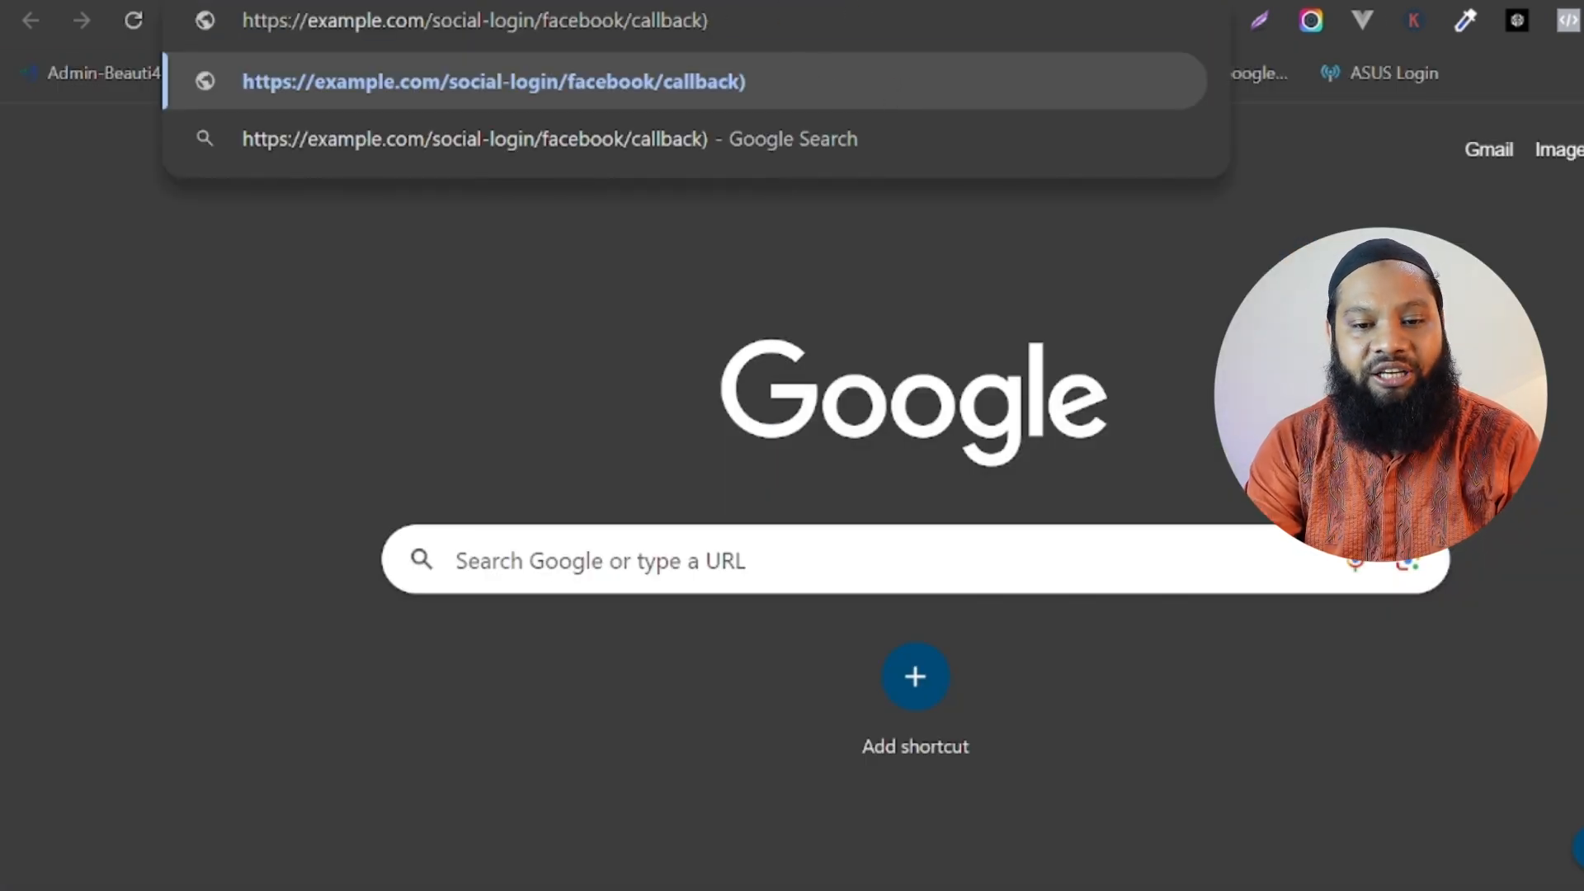
{"action": "left_click", "coordinate": [729, 2]}
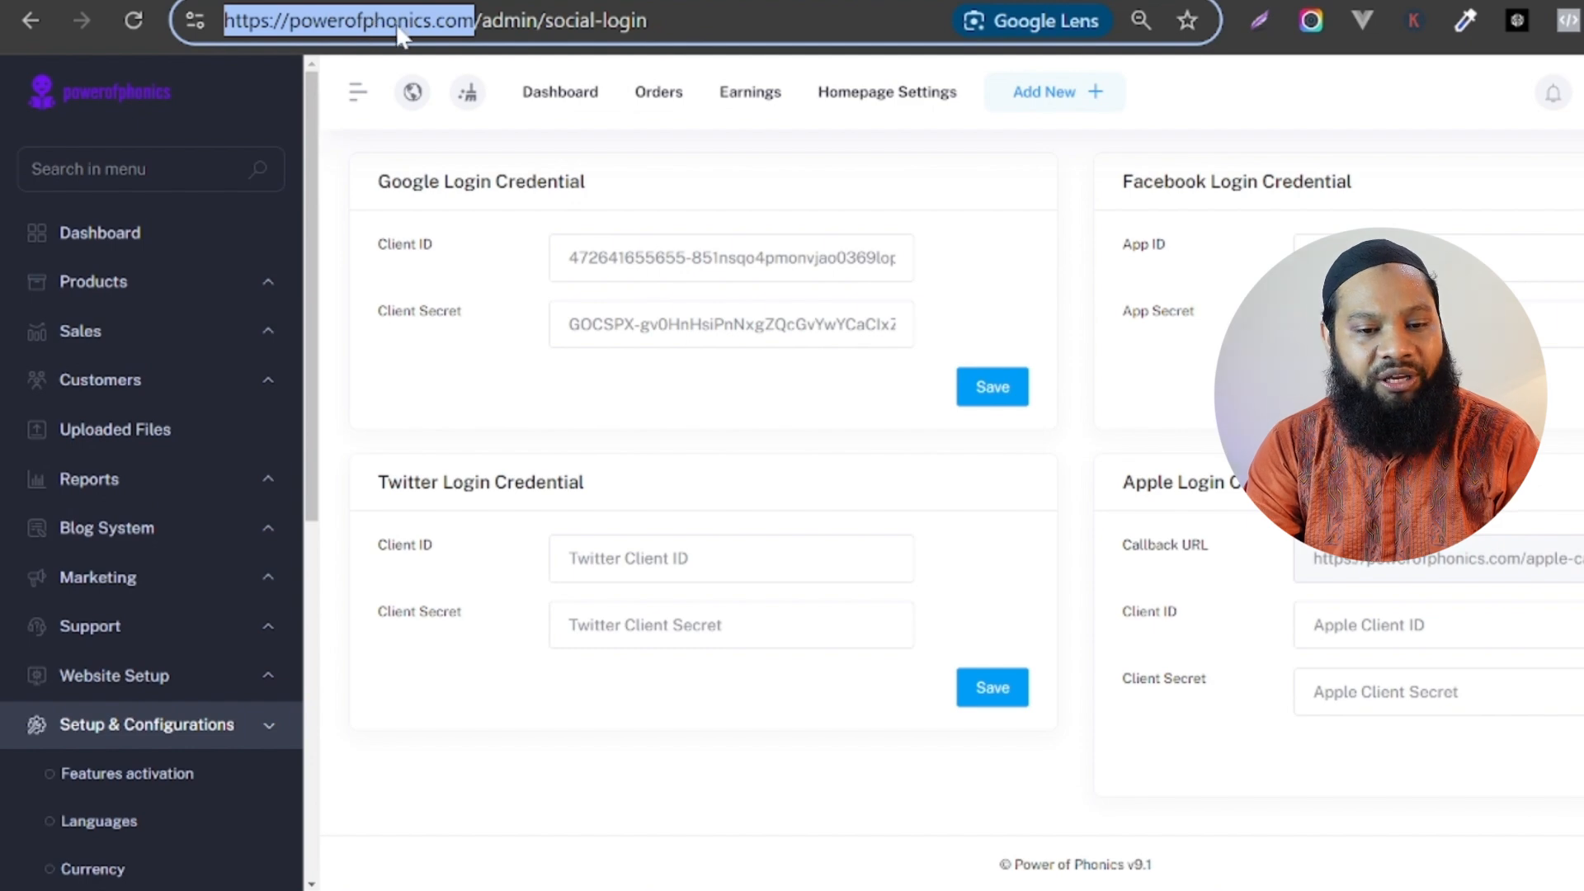
{"action": "key", "text": "ctrl+Tab"}
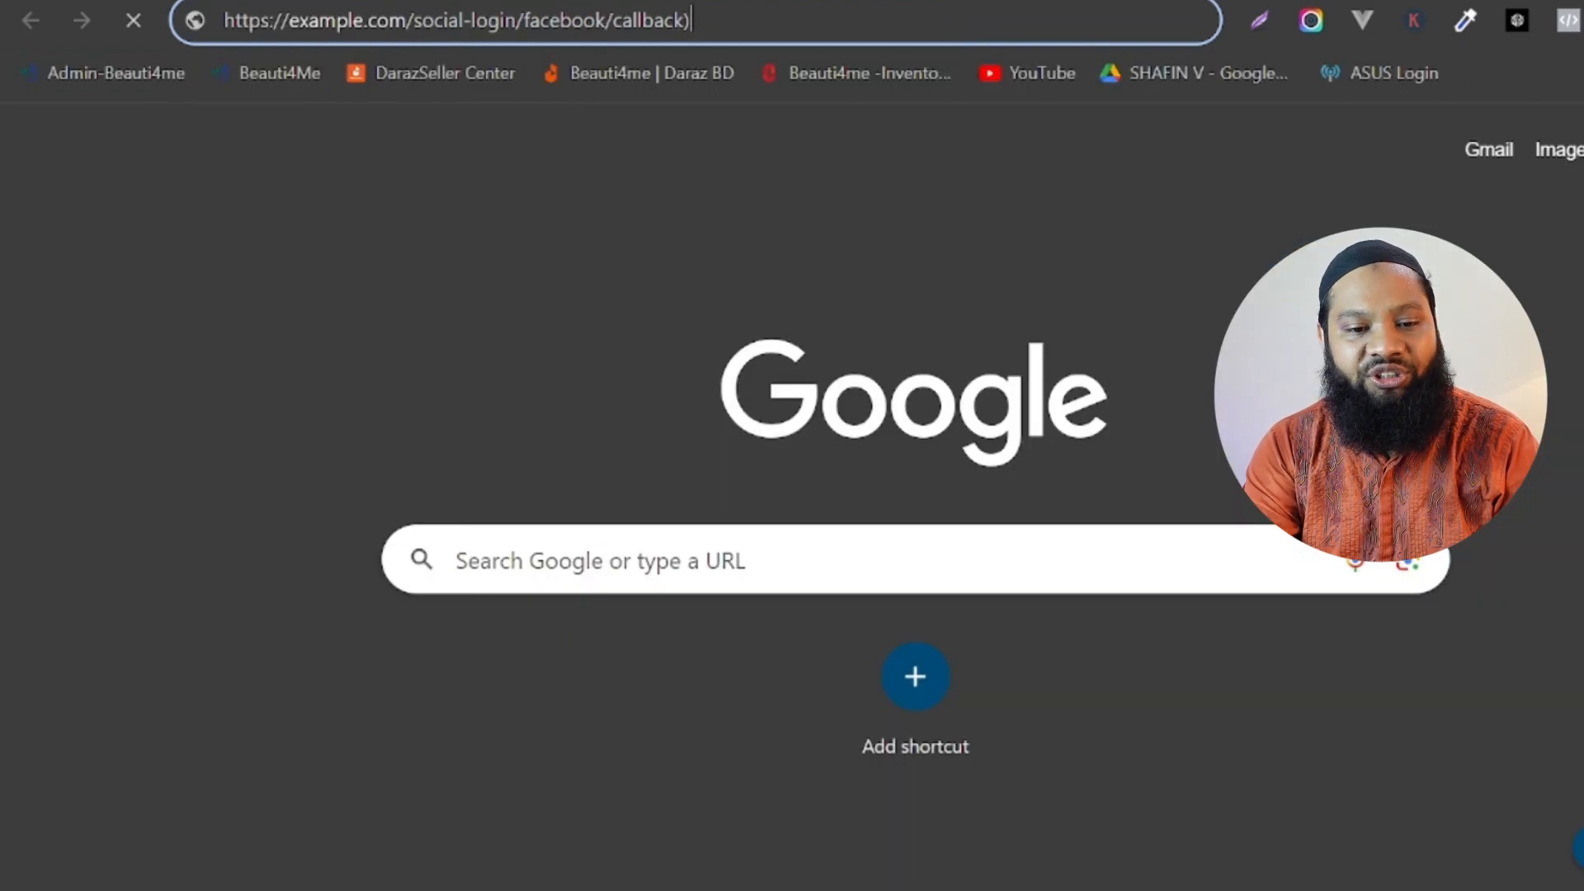
{"action": "left_click_drag", "start_coordinate": [409, 21], "coordinate": [223, 21]}
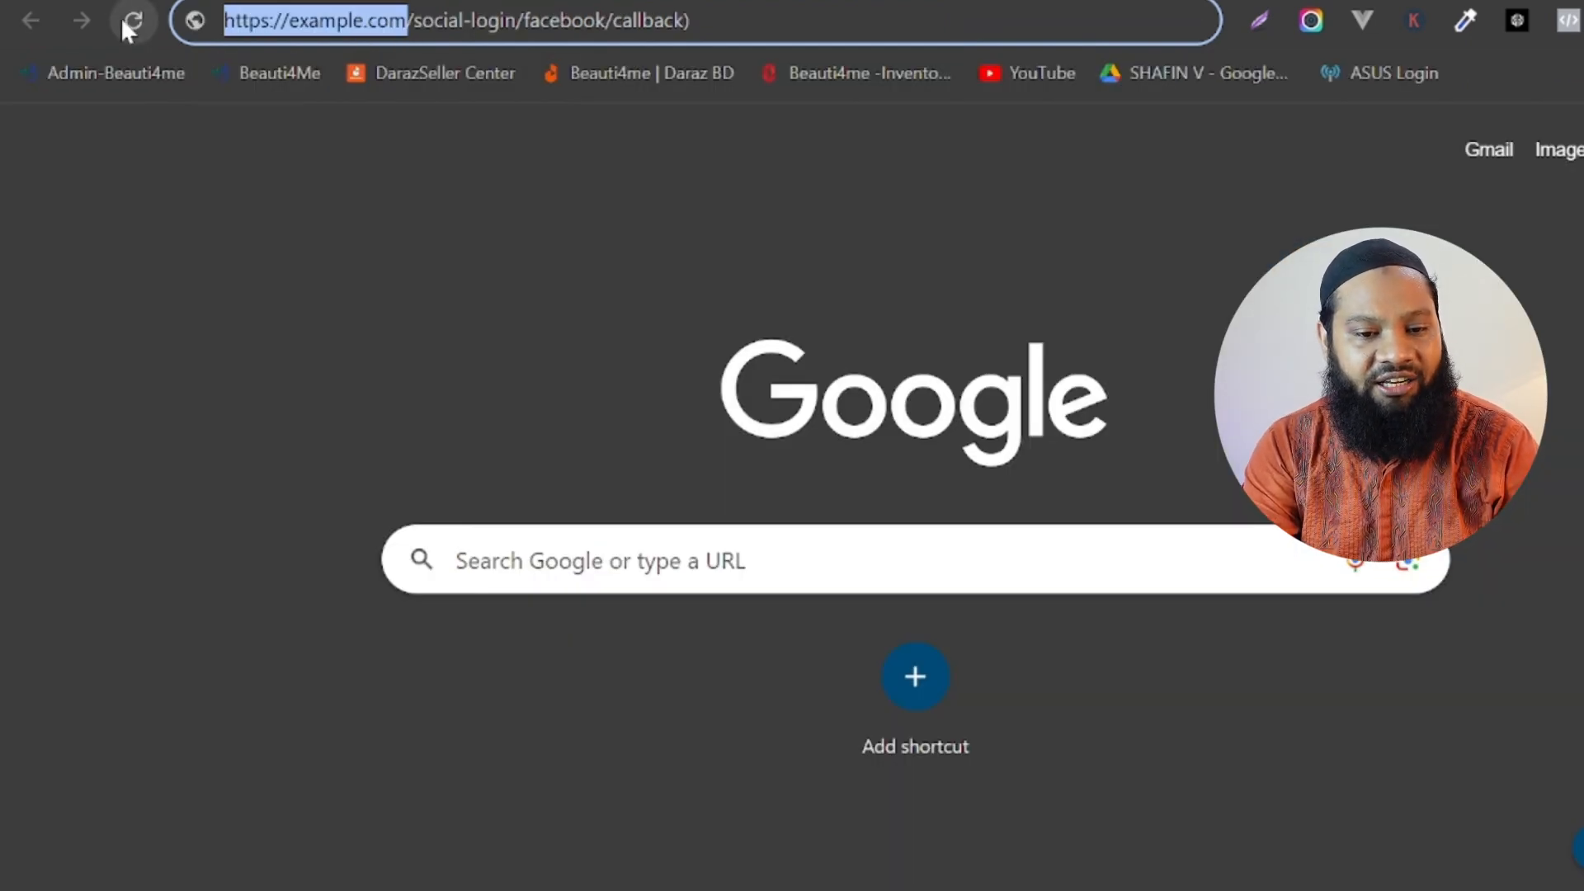
{"action": "key", "text": "ctrl+v"}
{"action": "key", "text": "BackSpace"}
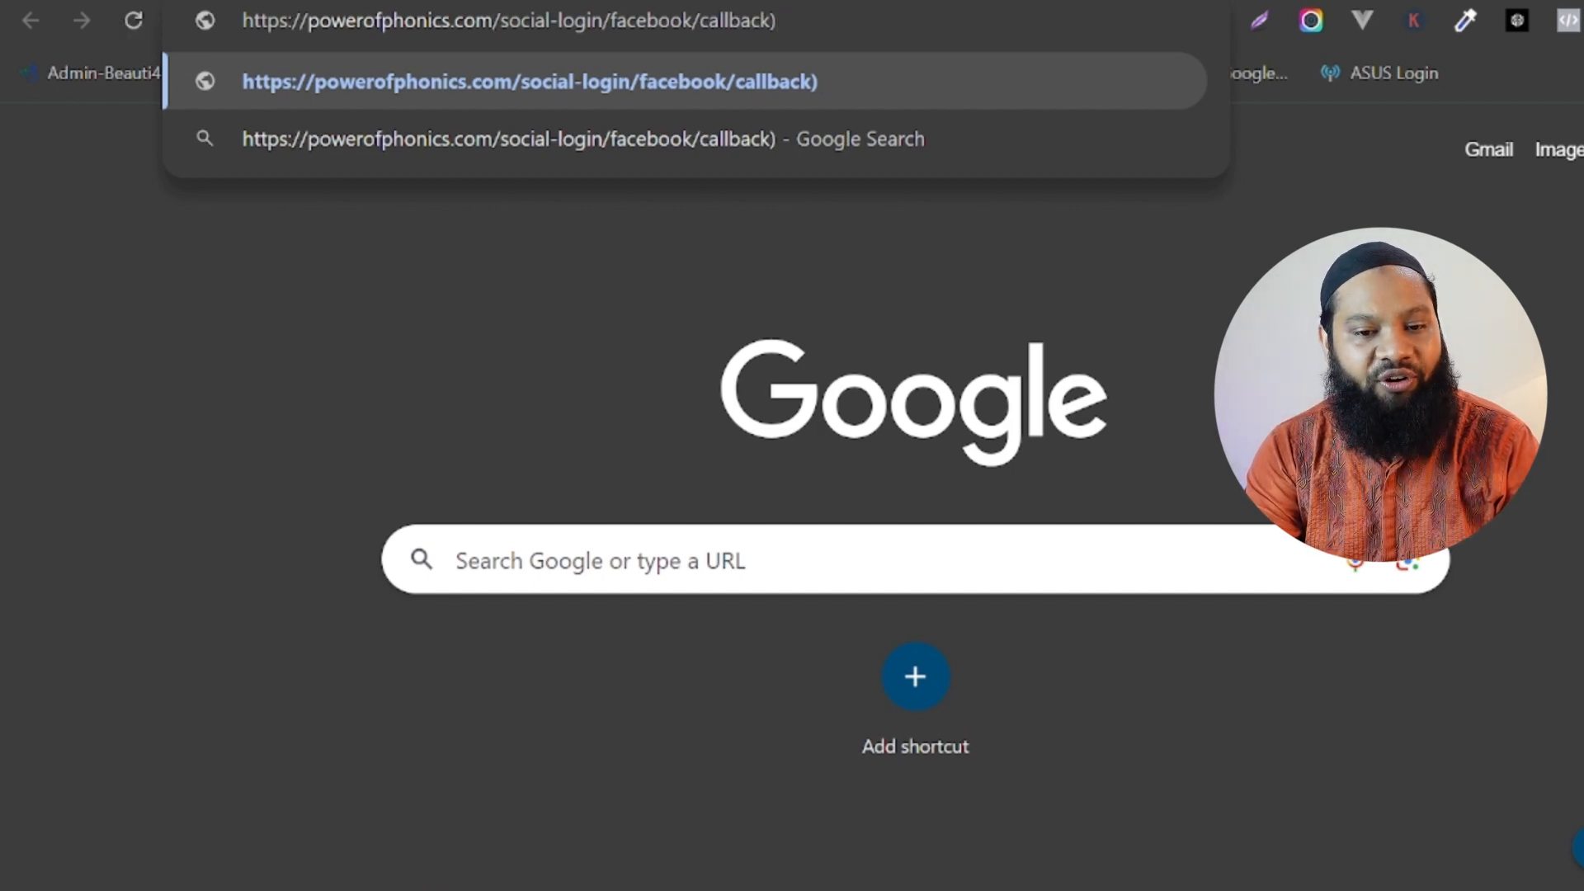
{"action": "key", "text": "BackSpace"}
{"action": "key", "text": "ctrl+a"}
{"action": "key", "text": "ctrl+c"}
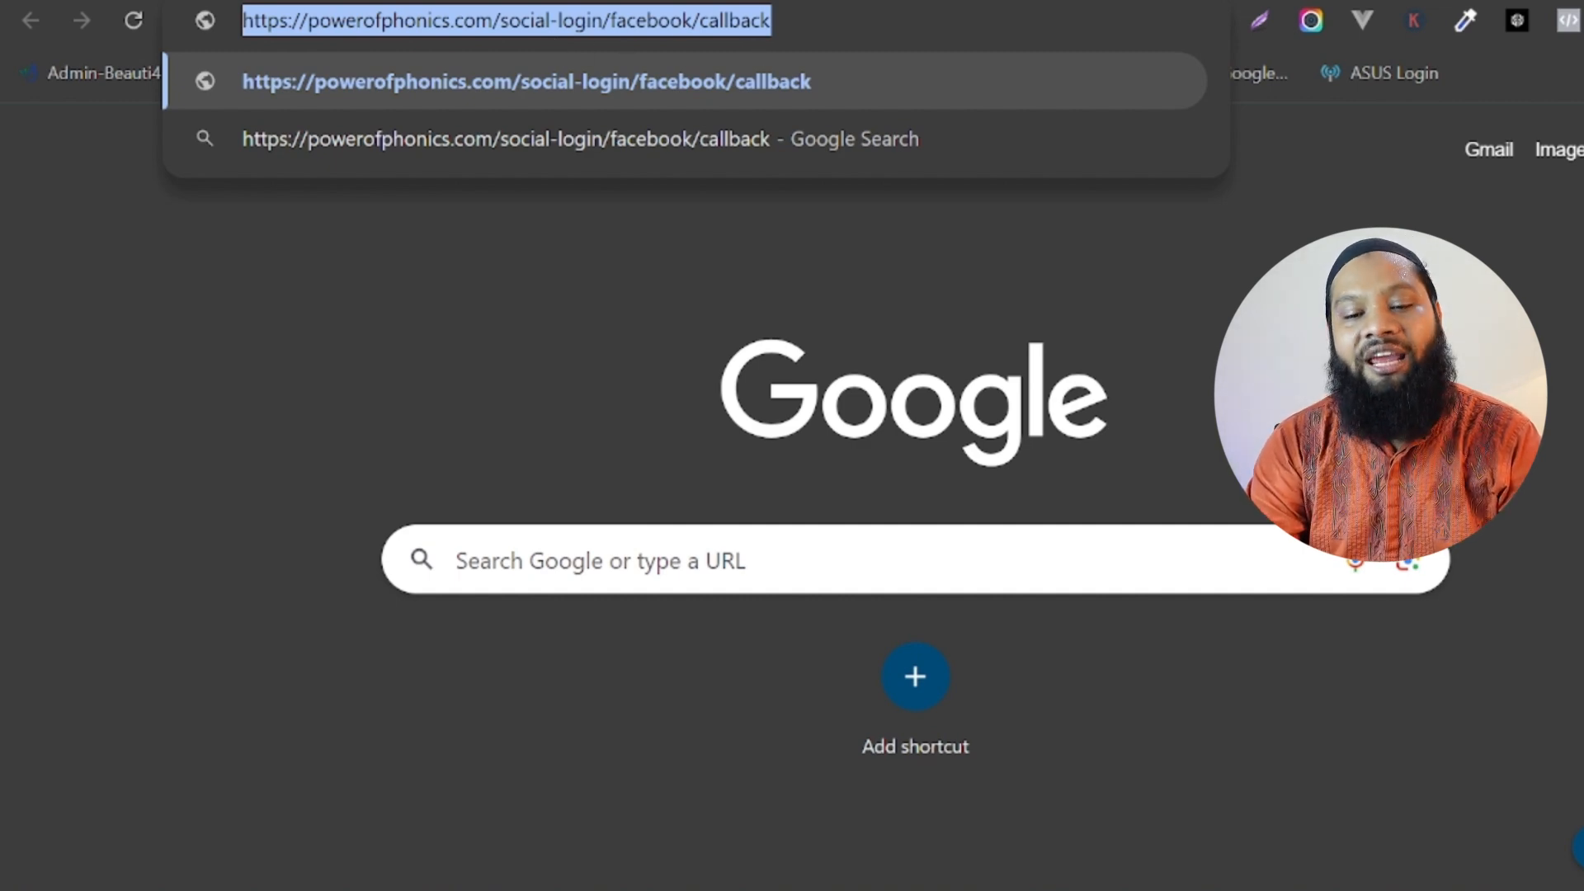
{"action": "left_click", "coordinate": [751, 1]}
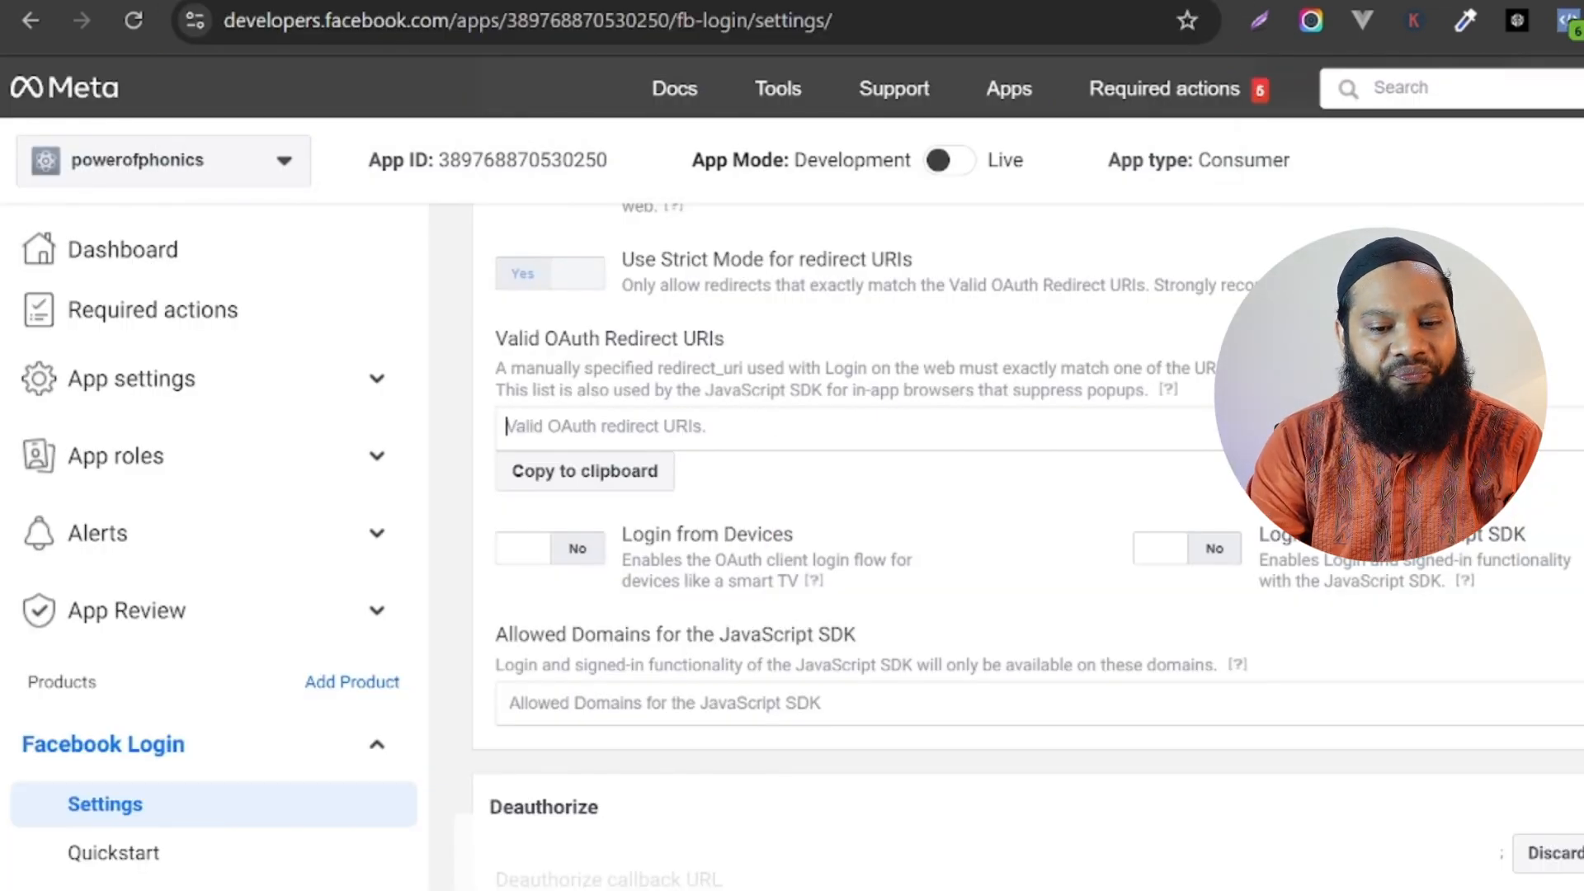
{"action": "key", "text": "ctrl+v"}
{"action": "left_click", "coordinate": [784, 468]}
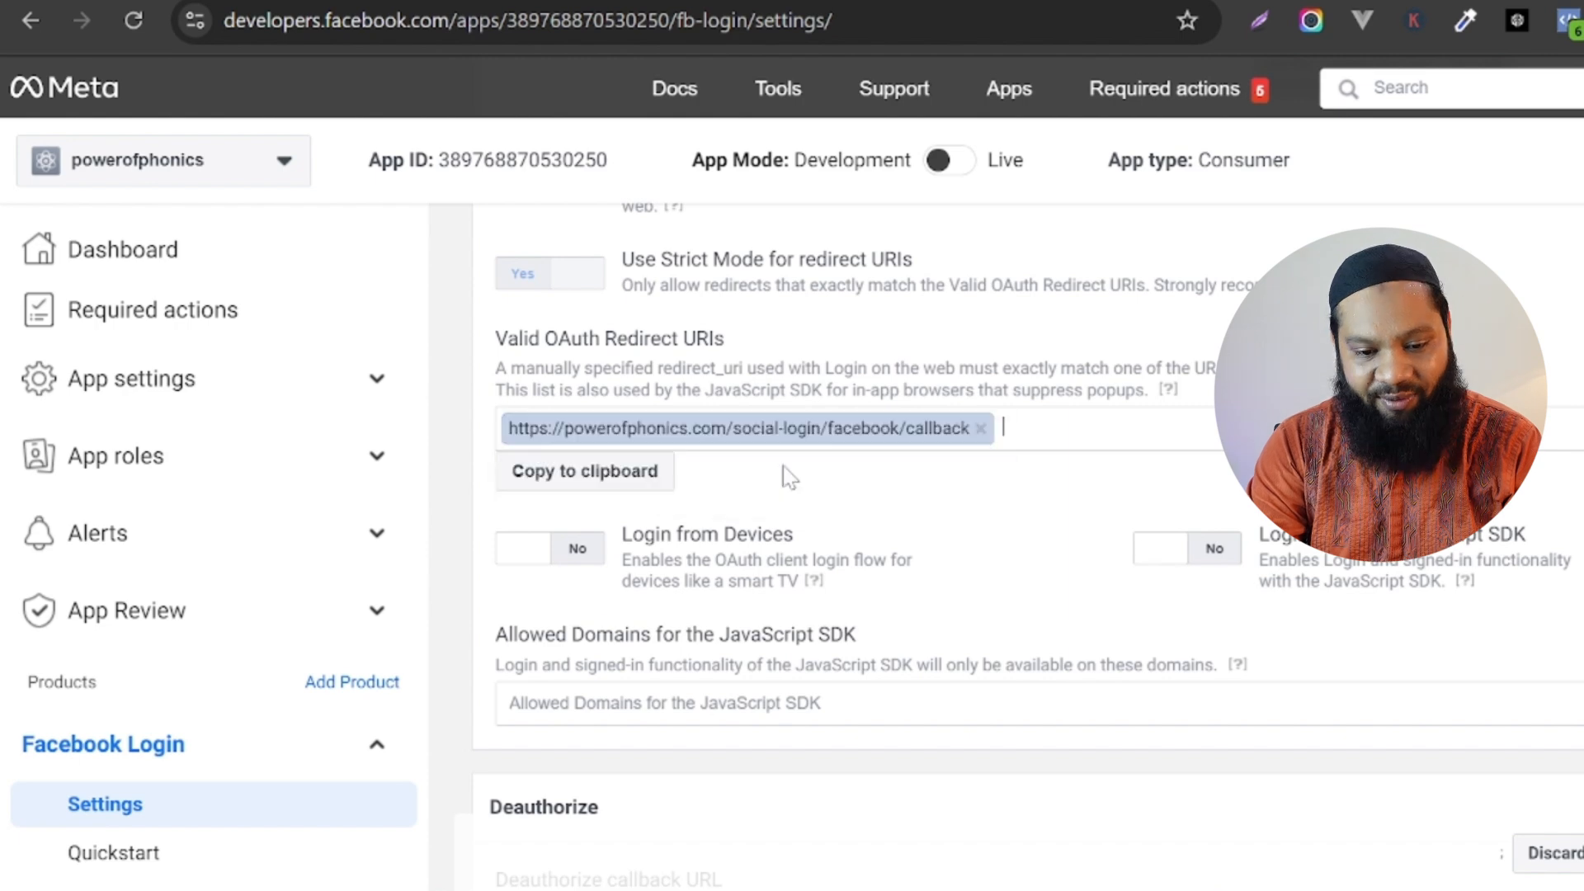
{"action": "scroll", "coordinate": [635, 359], "scroll_direction": "down", "scroll_amount": 1}
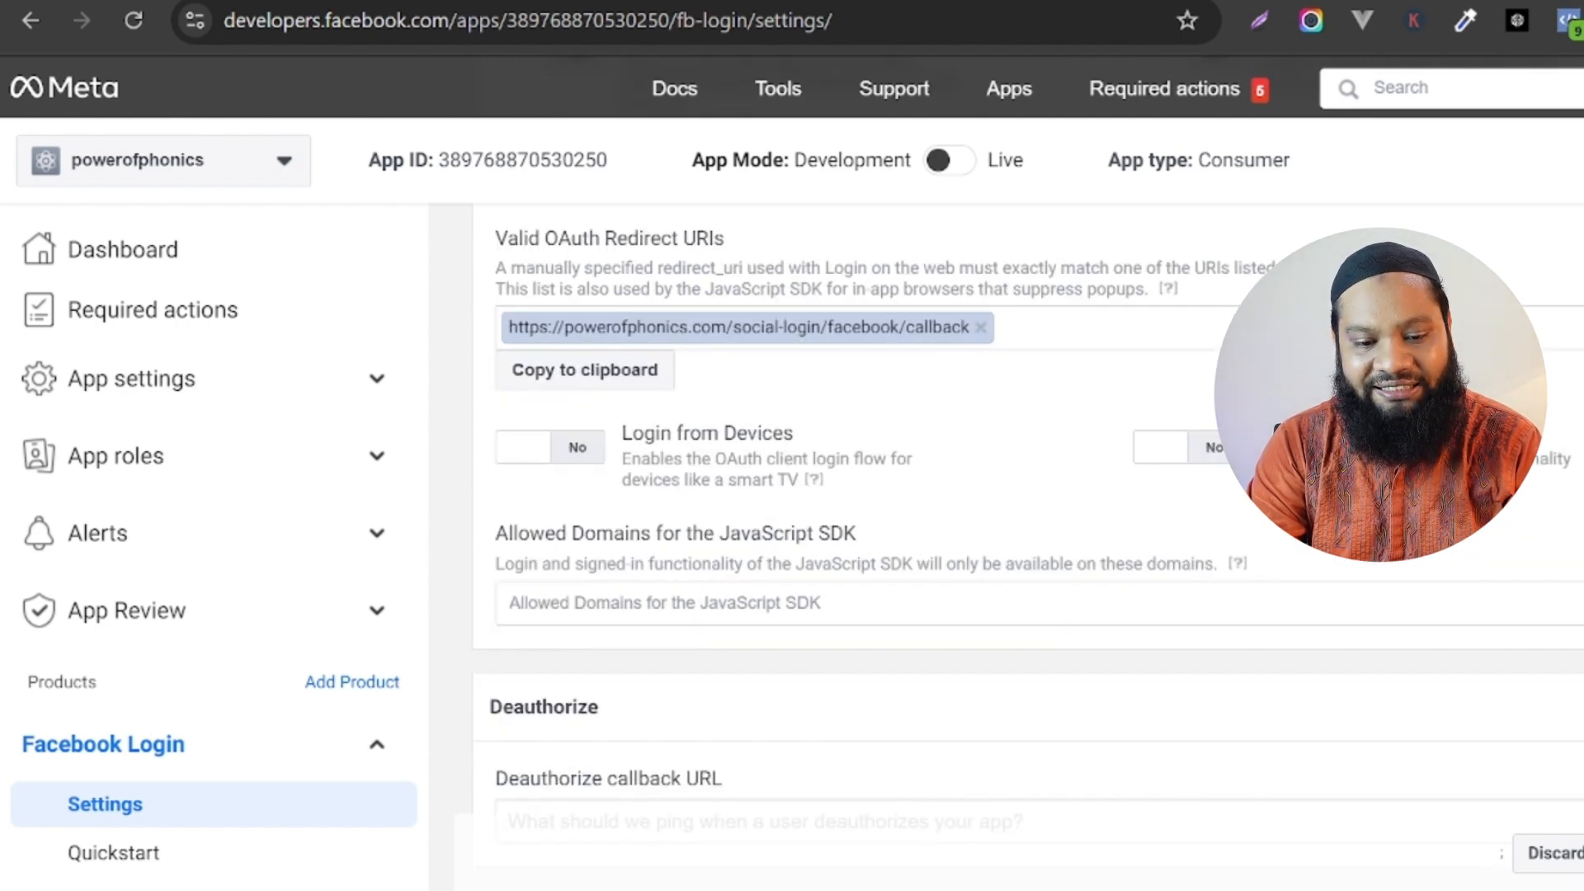
{"action": "scroll", "coordinate": [781, 594], "scroll_direction": "down", "scroll_amount": 3}
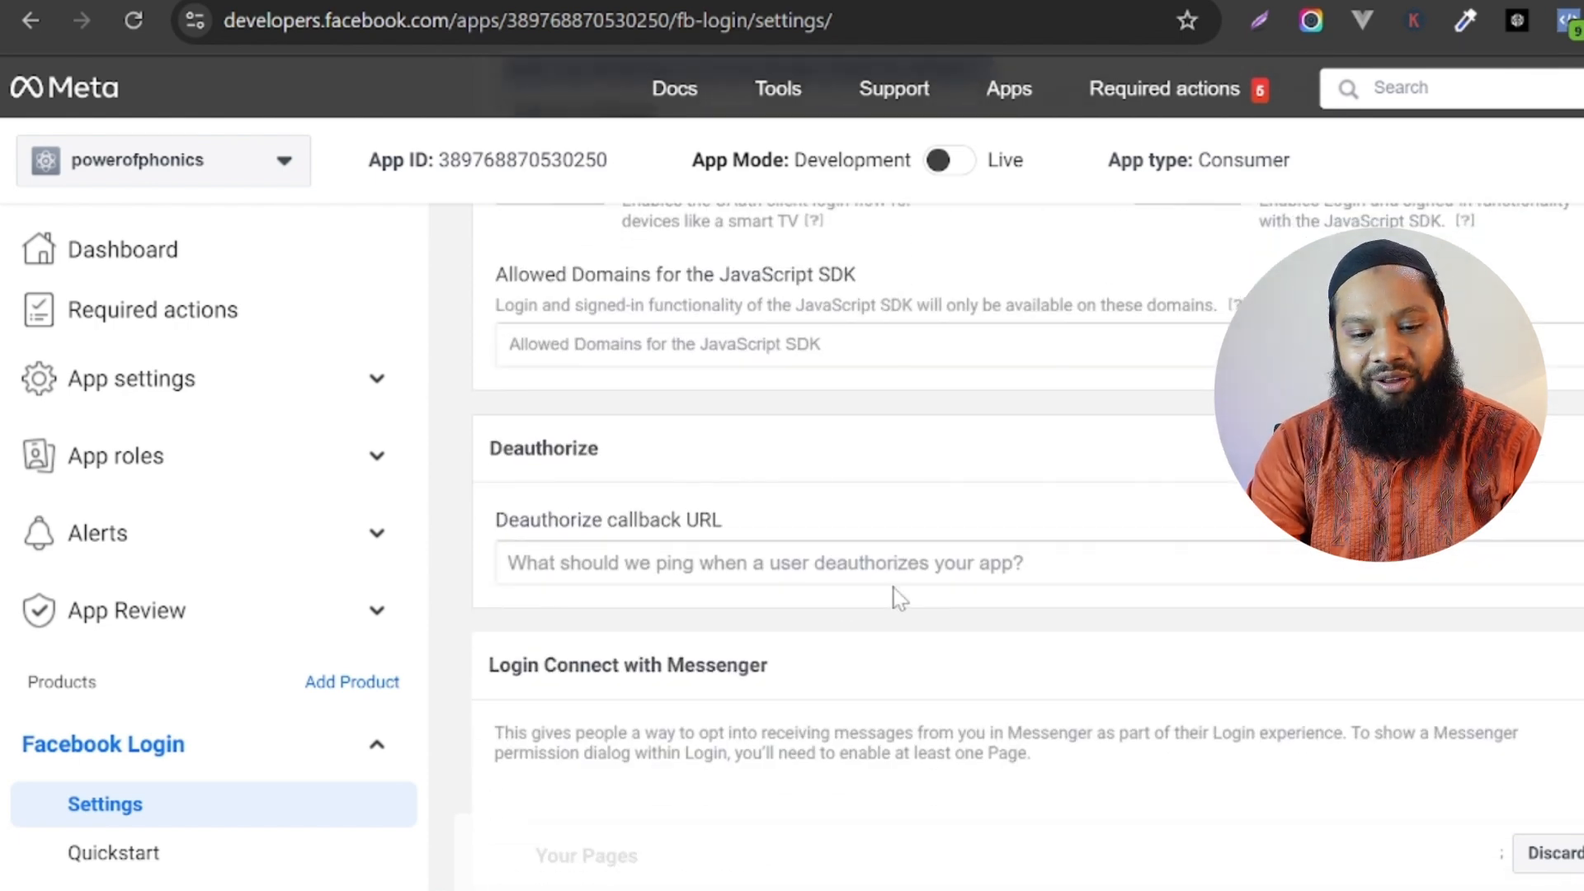
{"action": "left_click", "coordinate": [825, 563]}
{"action": "key", "text": "ctrl+v"}
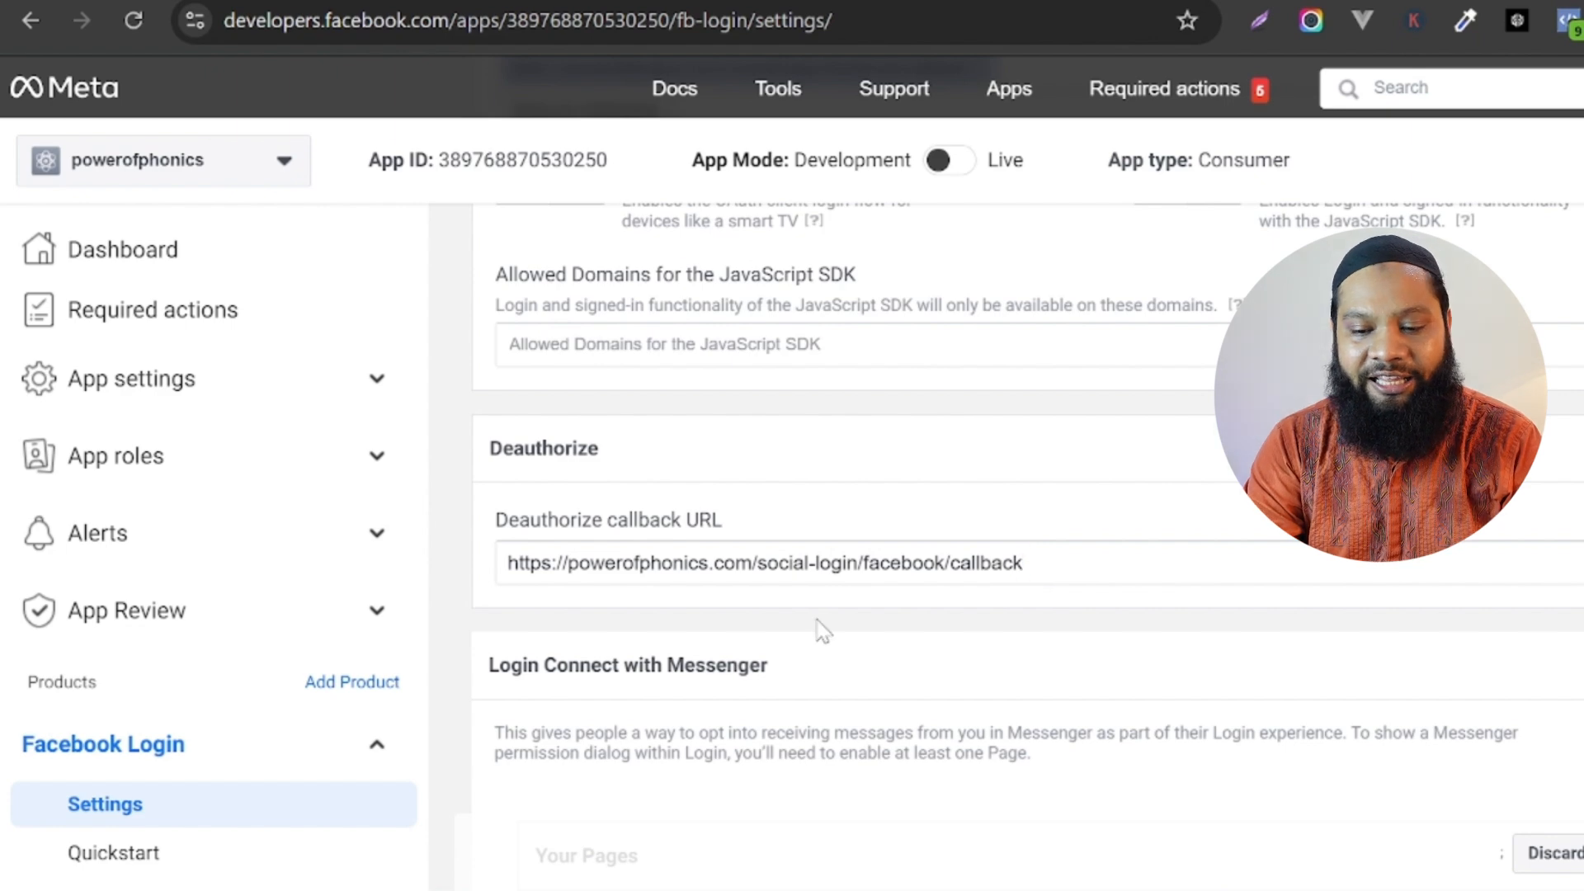
{"action": "scroll", "coordinate": [825, 495], "scroll_direction": "down", "scroll_amount": 8}
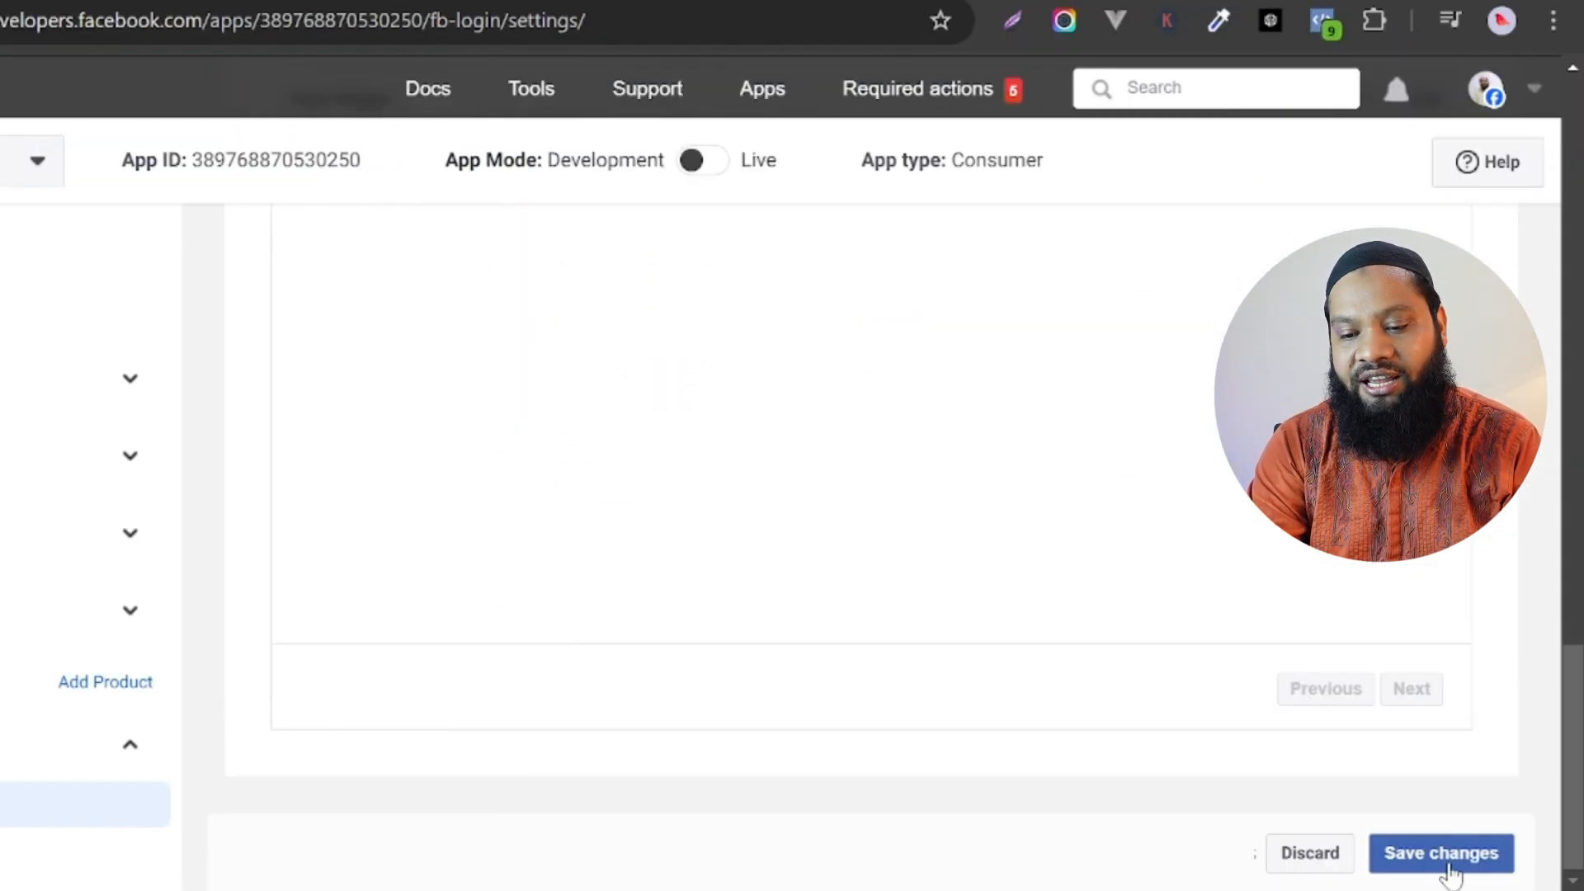
{"action": "left_click", "coordinate": [1449, 864]}
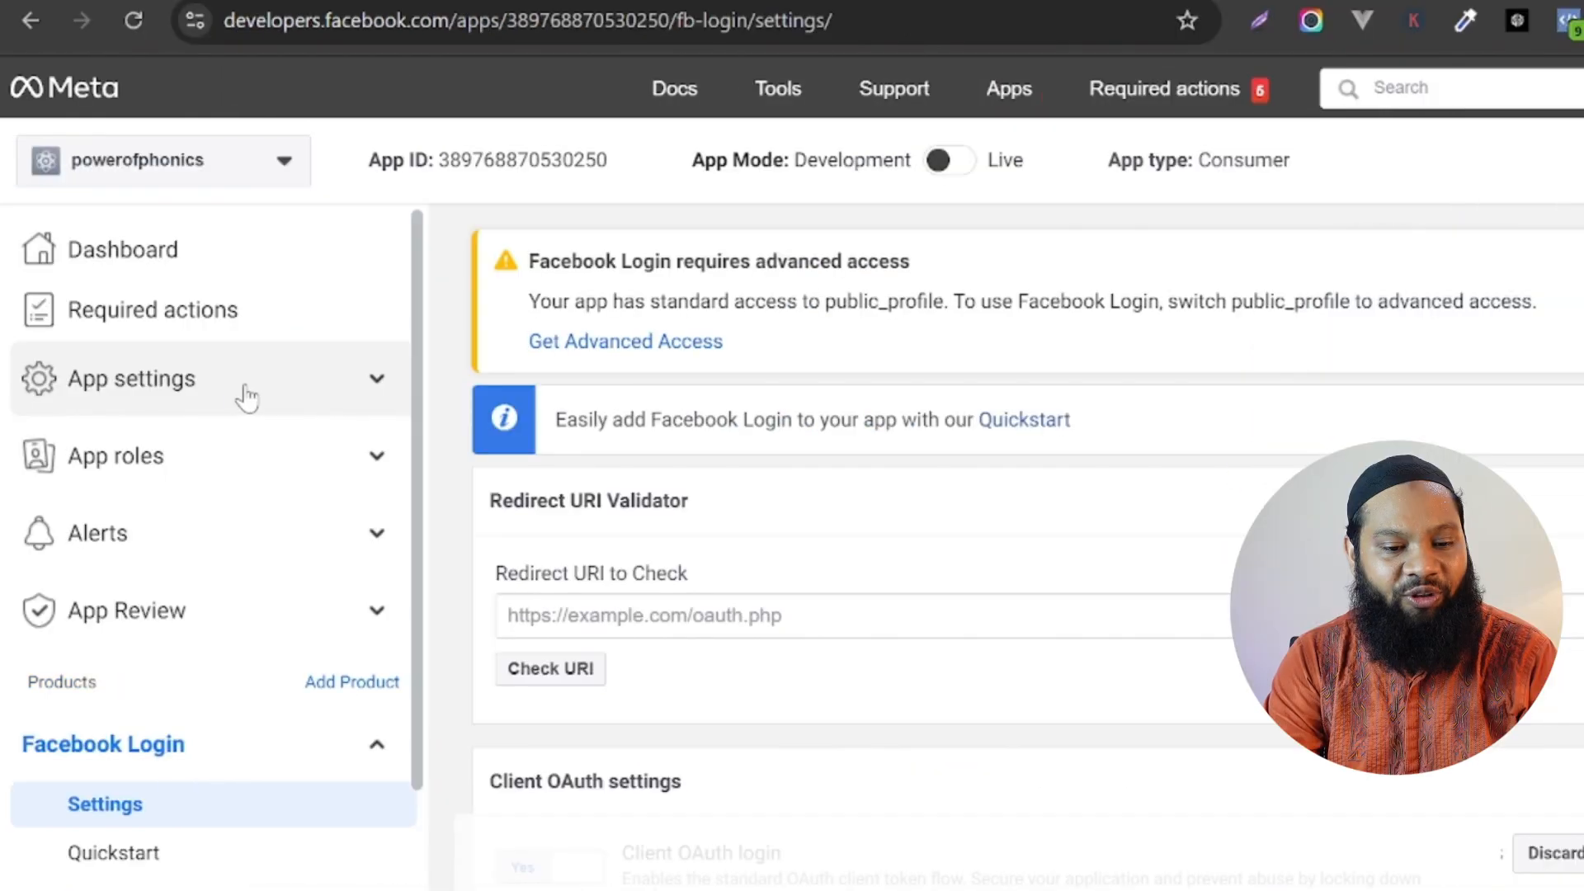
{"action": "left_click", "coordinate": [2, 396]}
{"action": "left_click", "coordinate": [128, 441]}
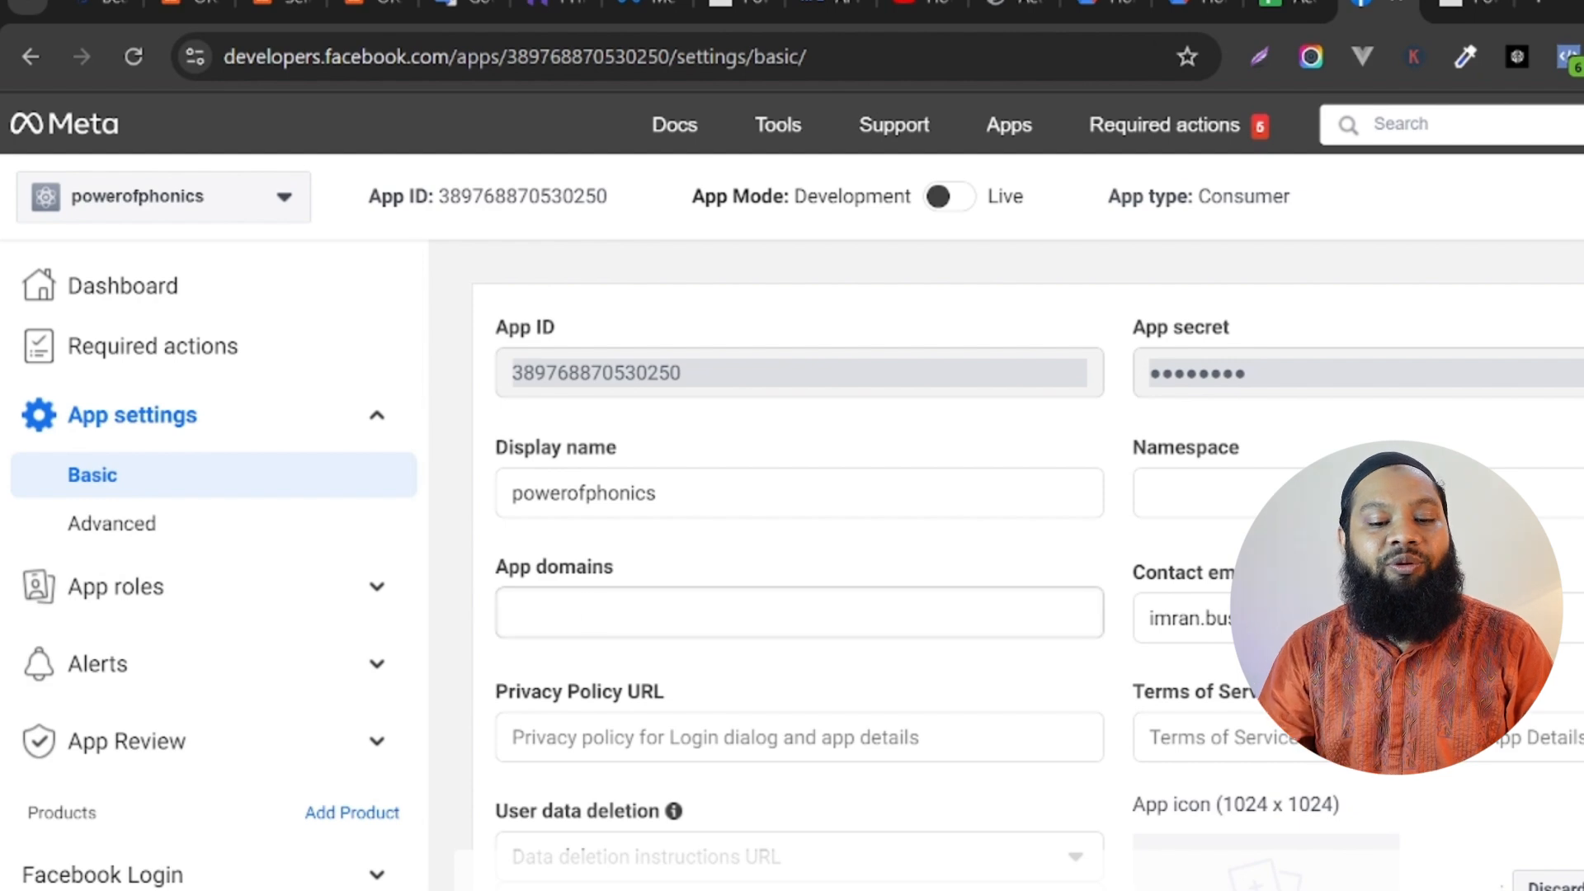
{"action": "left_click", "coordinate": [509, 613]}
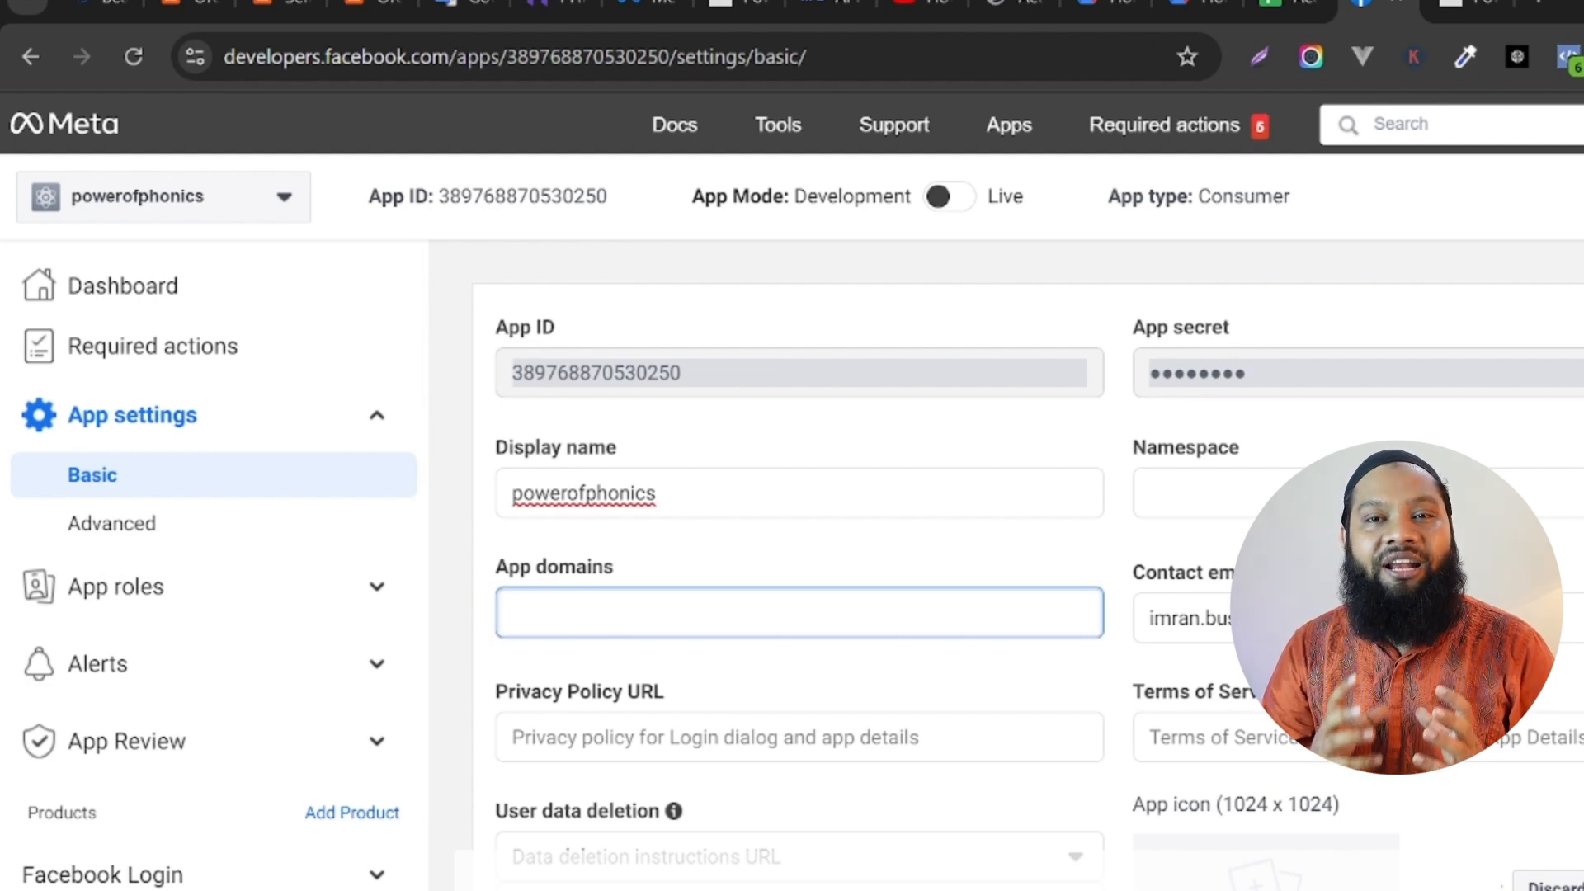
{"action": "type", "text": "https://powerofphonics.com"}
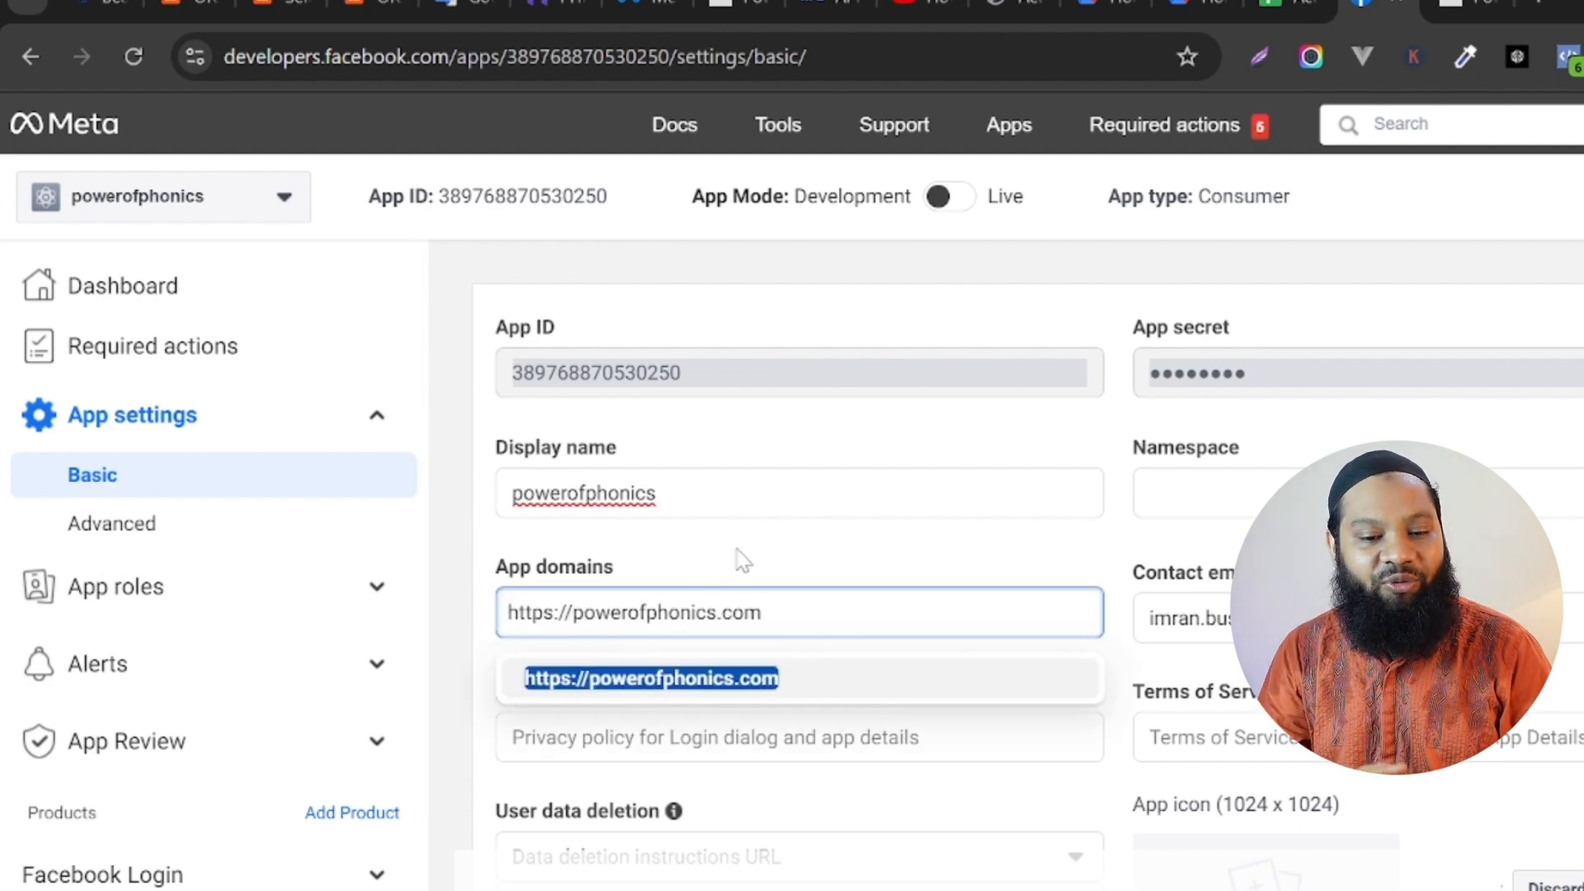
{"action": "left_click", "coordinate": [652, 679]}
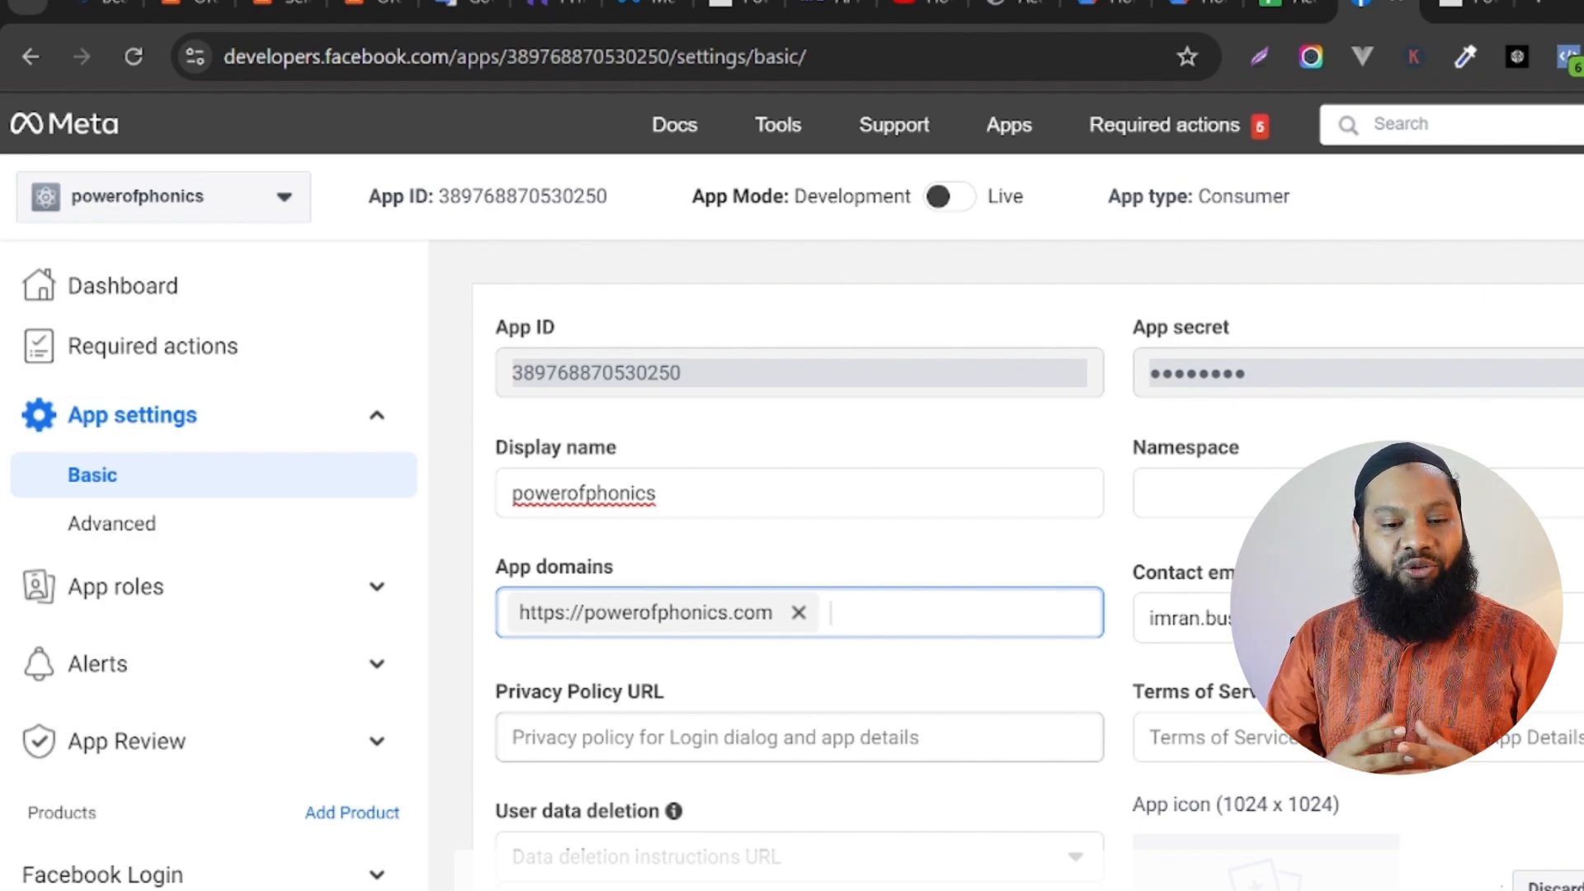
{"action": "key", "text": "Tab"}
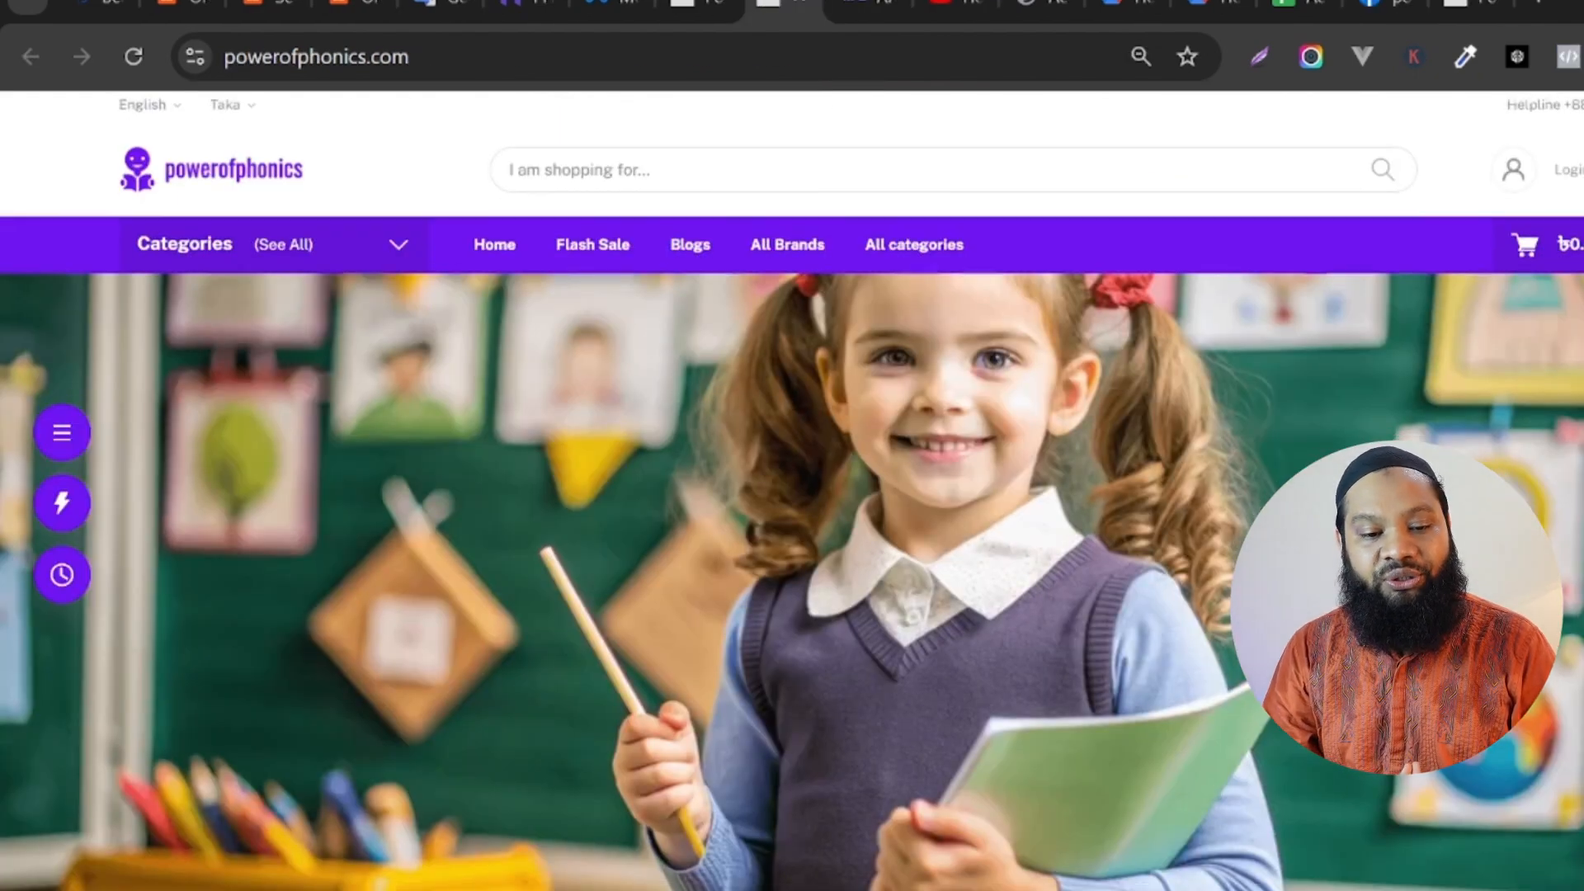
{"action": "scroll", "coordinate": [792, 495], "scroll_direction": "down", "scroll_amount": 15}
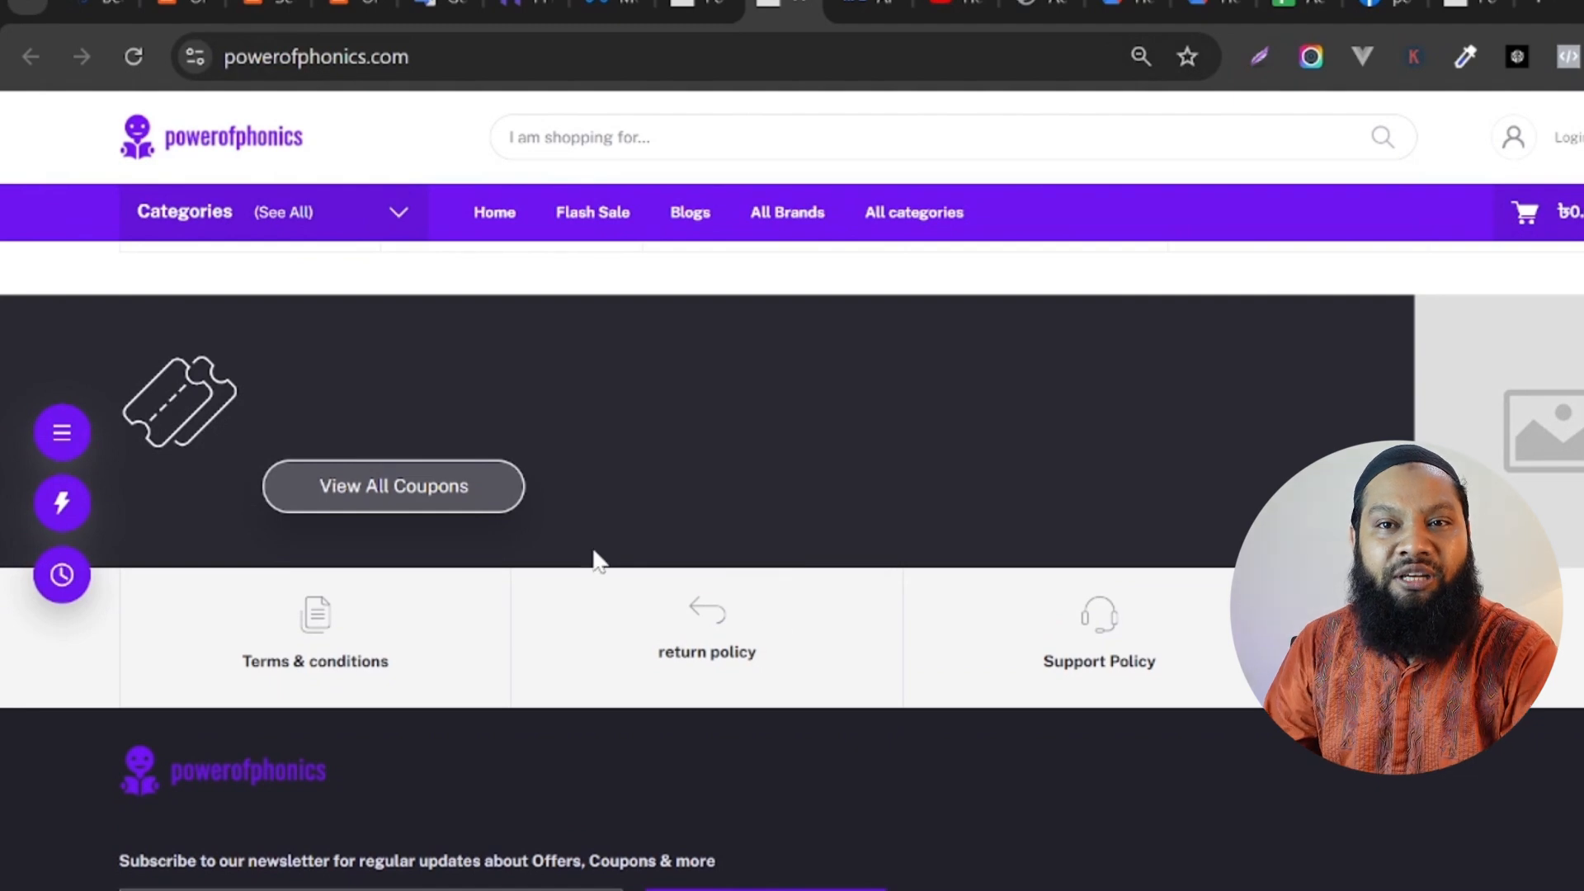
{"action": "left_click", "coordinate": [343, 647]}
{"action": "key", "text": "ctrl+l"}
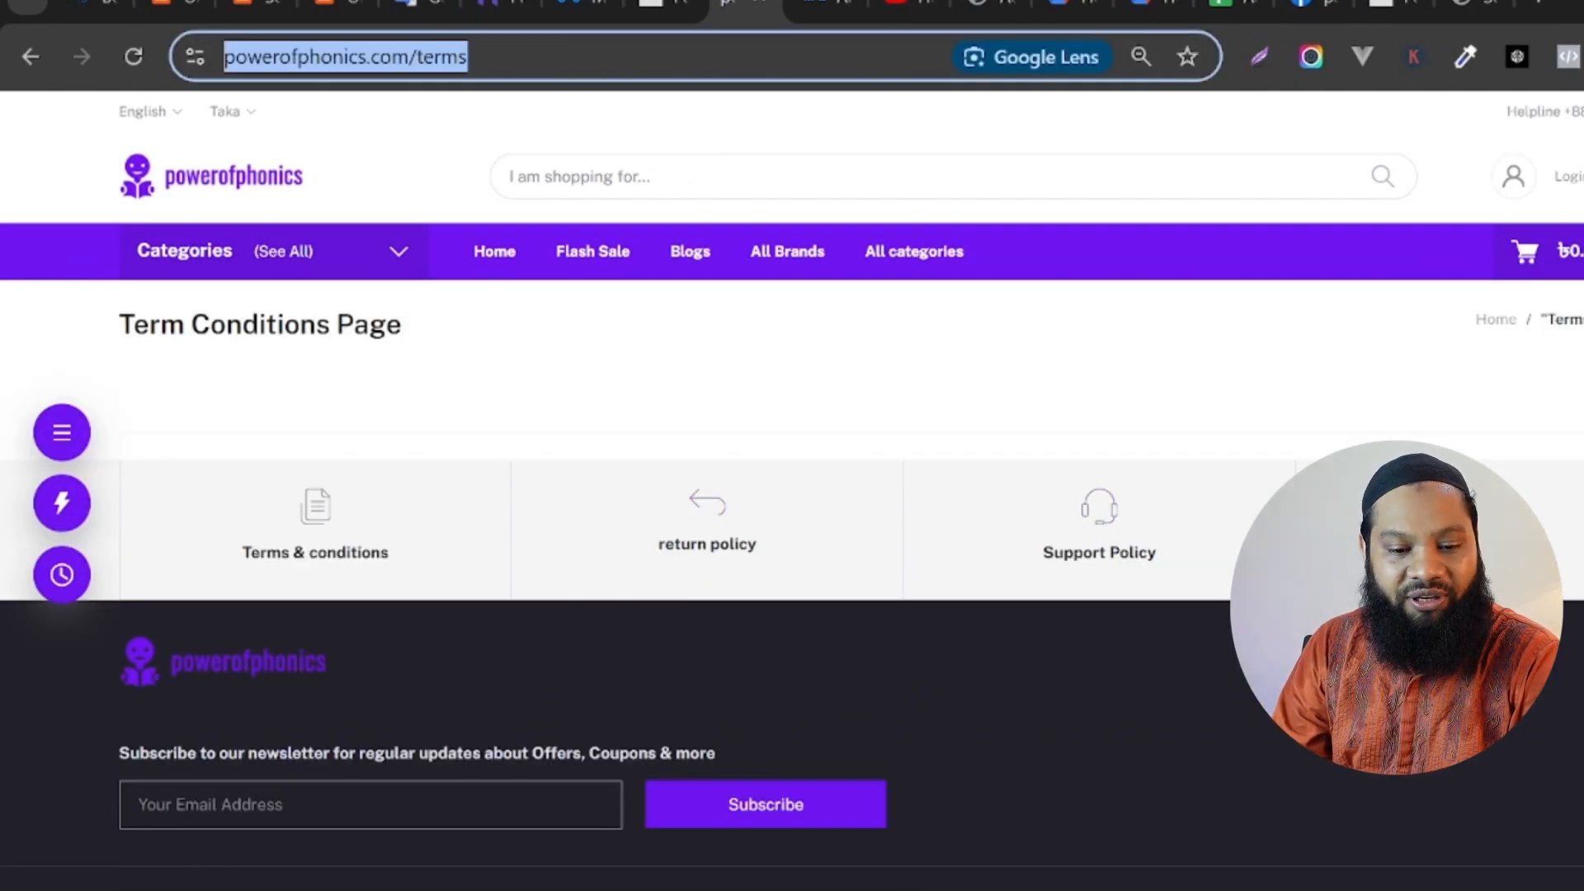
{"action": "key", "text": "Return"}
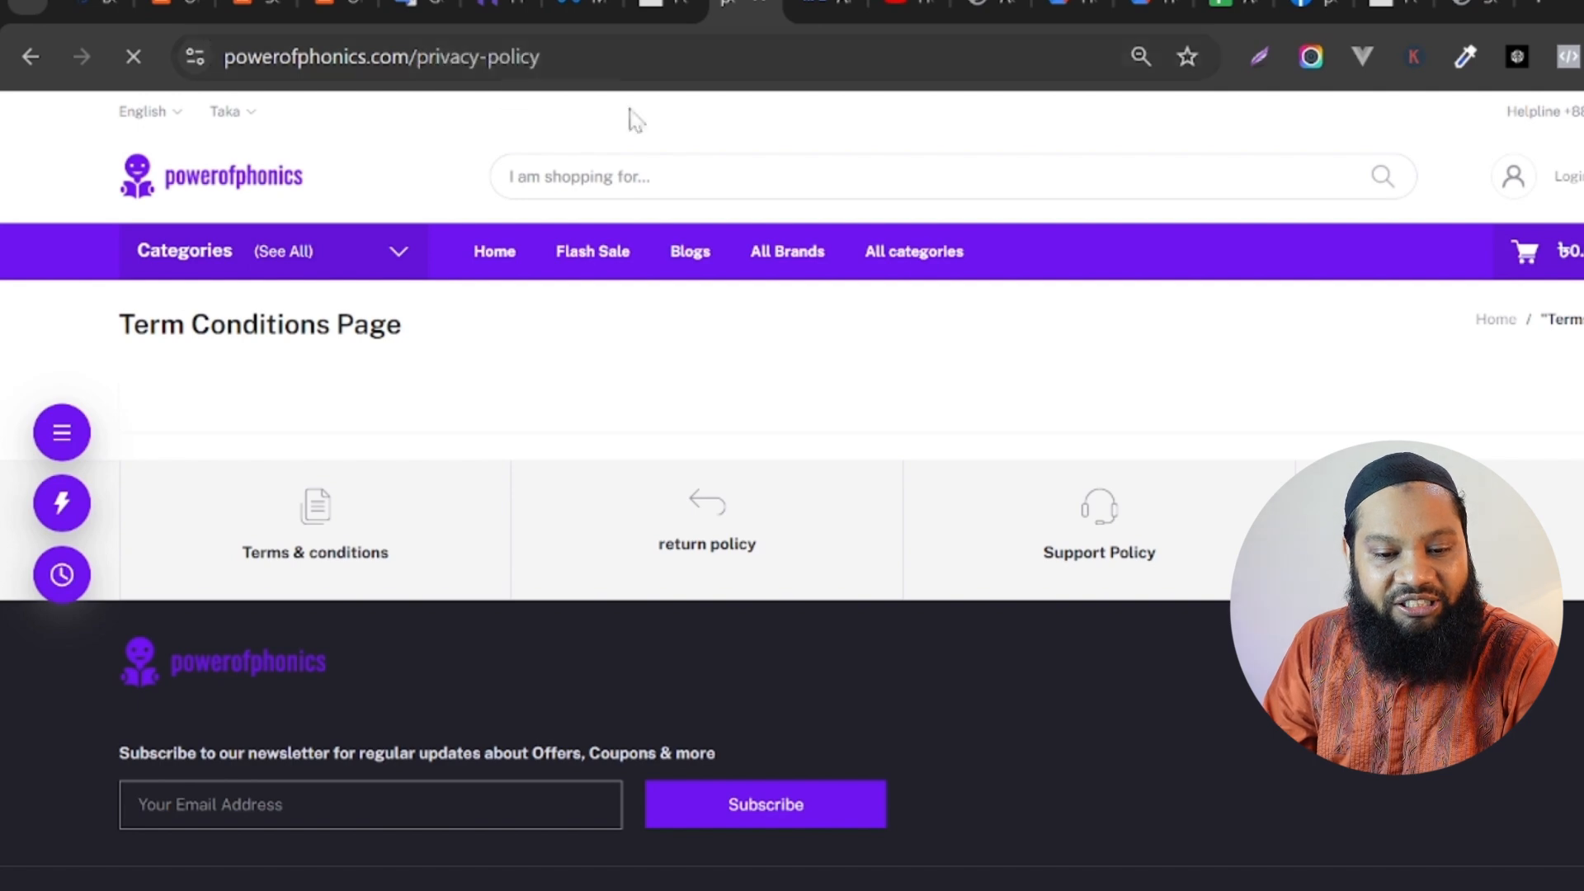
{"action": "key", "text": "ctrl+l"}
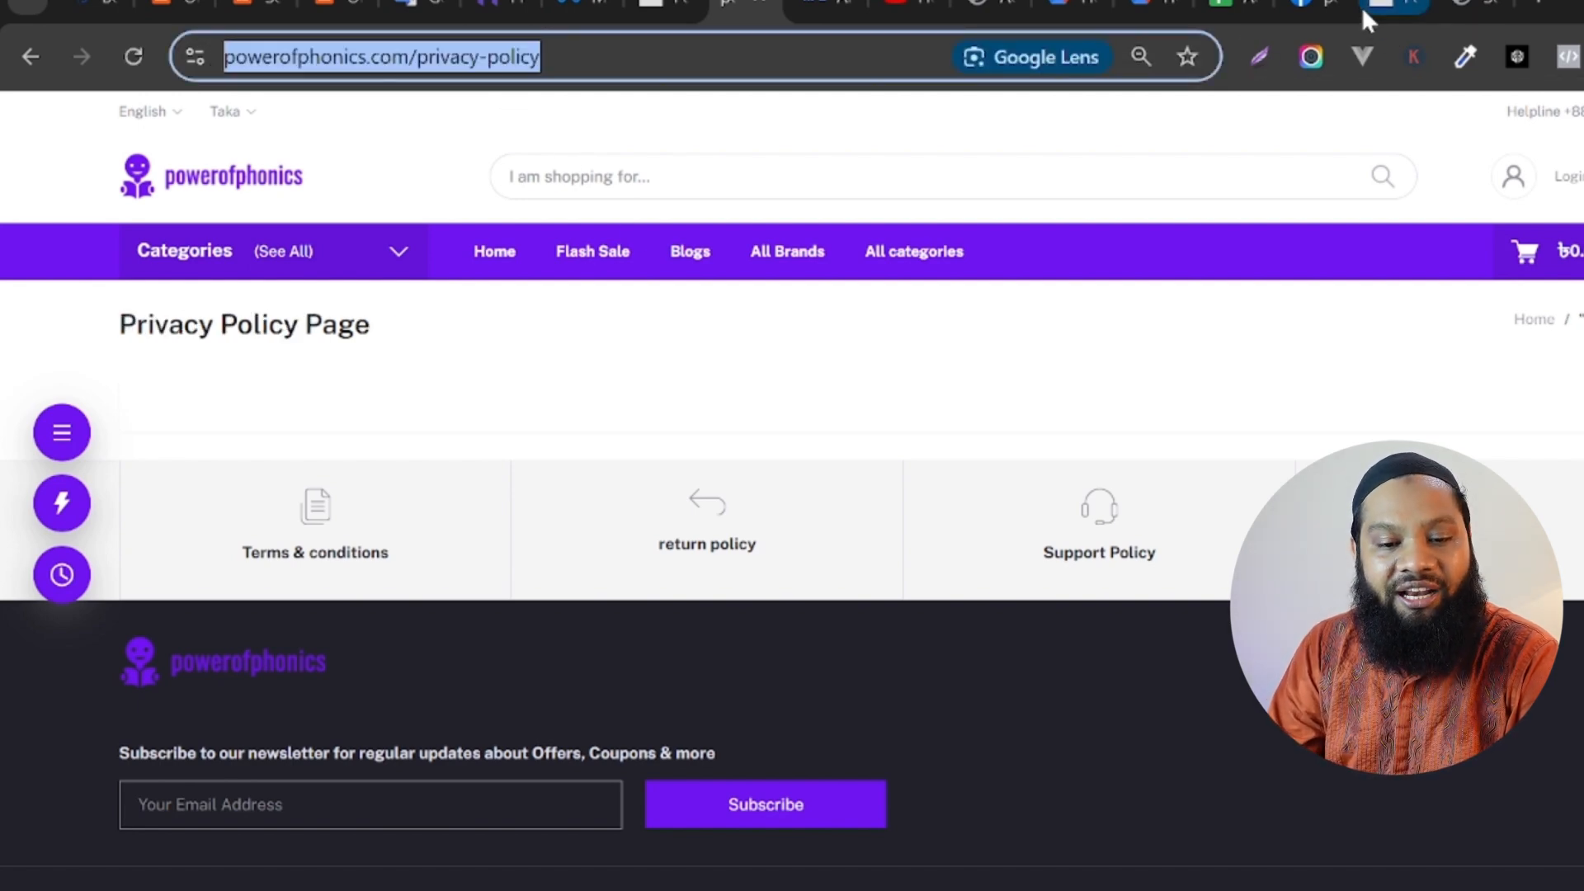
{"action": "left_click", "coordinate": [1327, 7]}
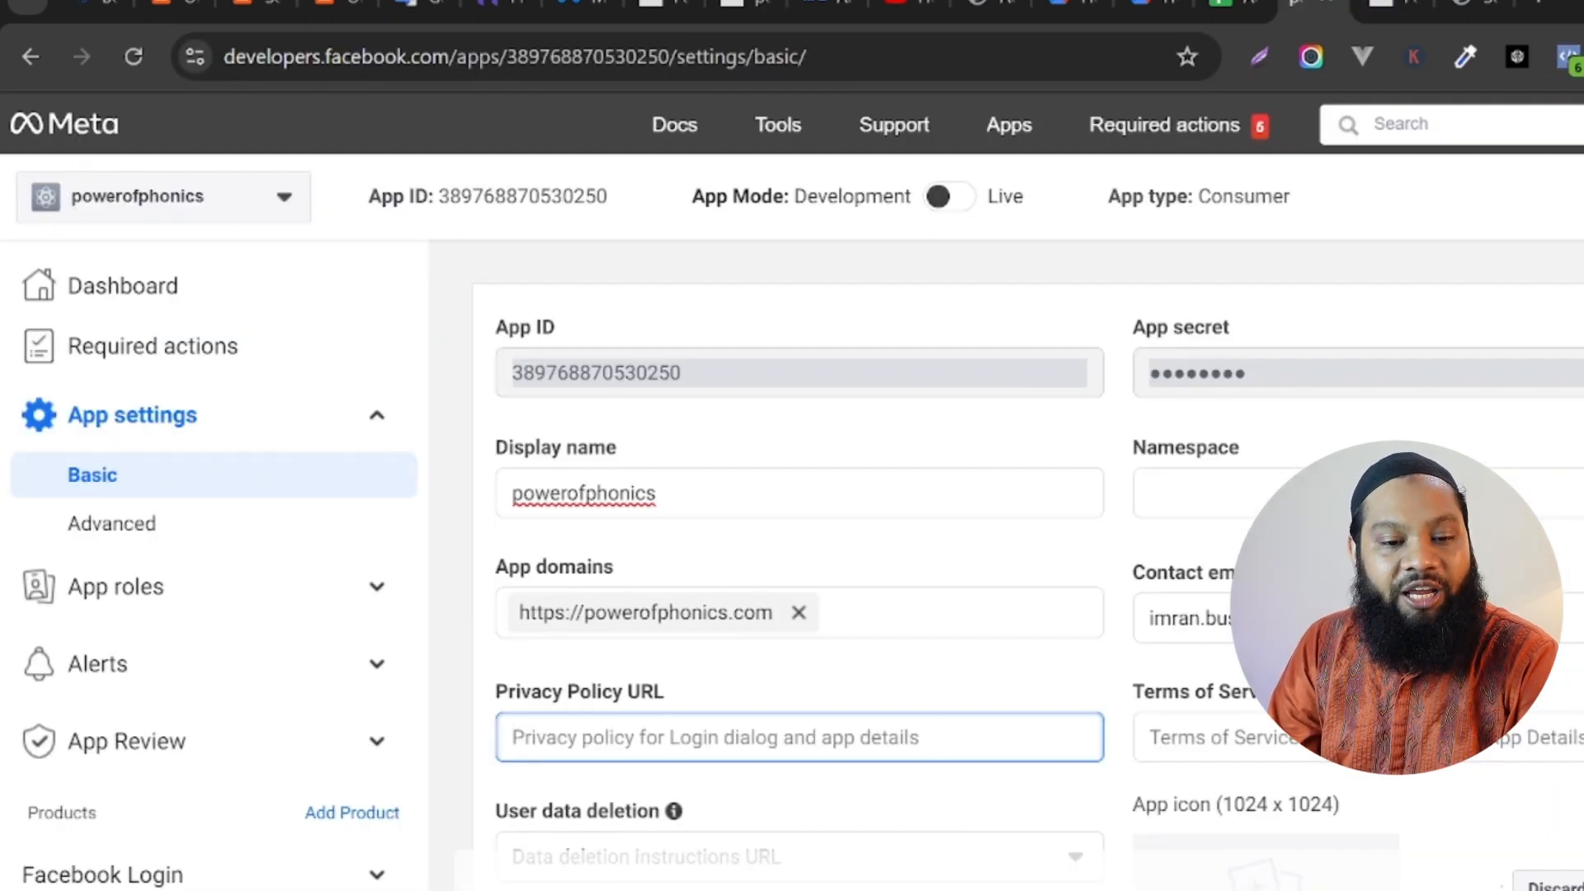
{"action": "type", "text": "https://powerofphonics.com/privacy-policy"}
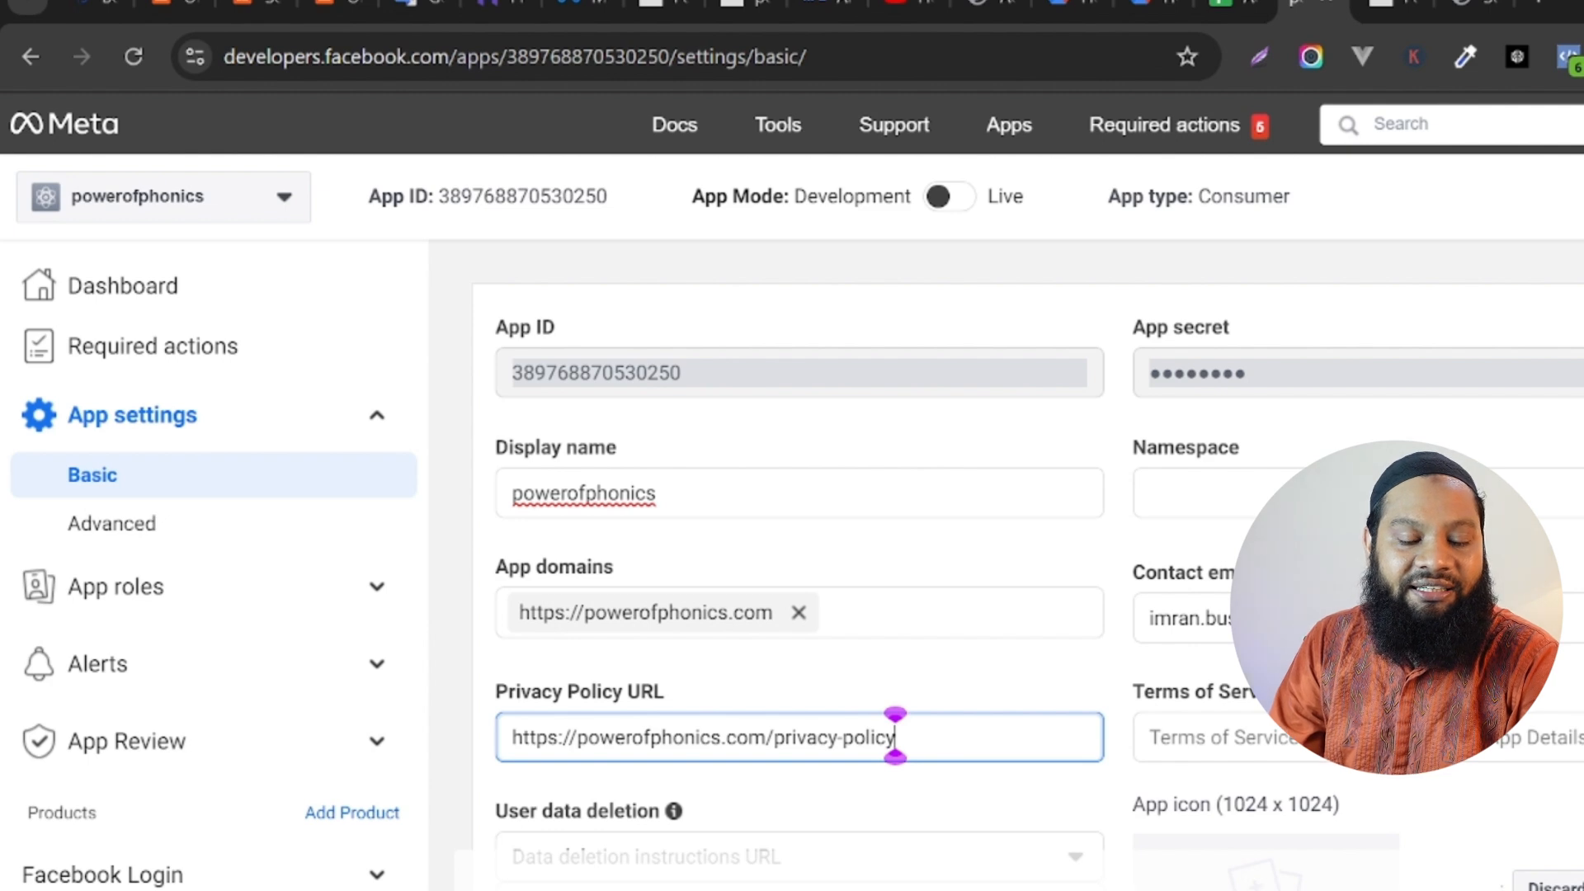
{"action": "scroll", "coordinate": [895, 736], "scroll_direction": "down", "scroll_amount": 5}
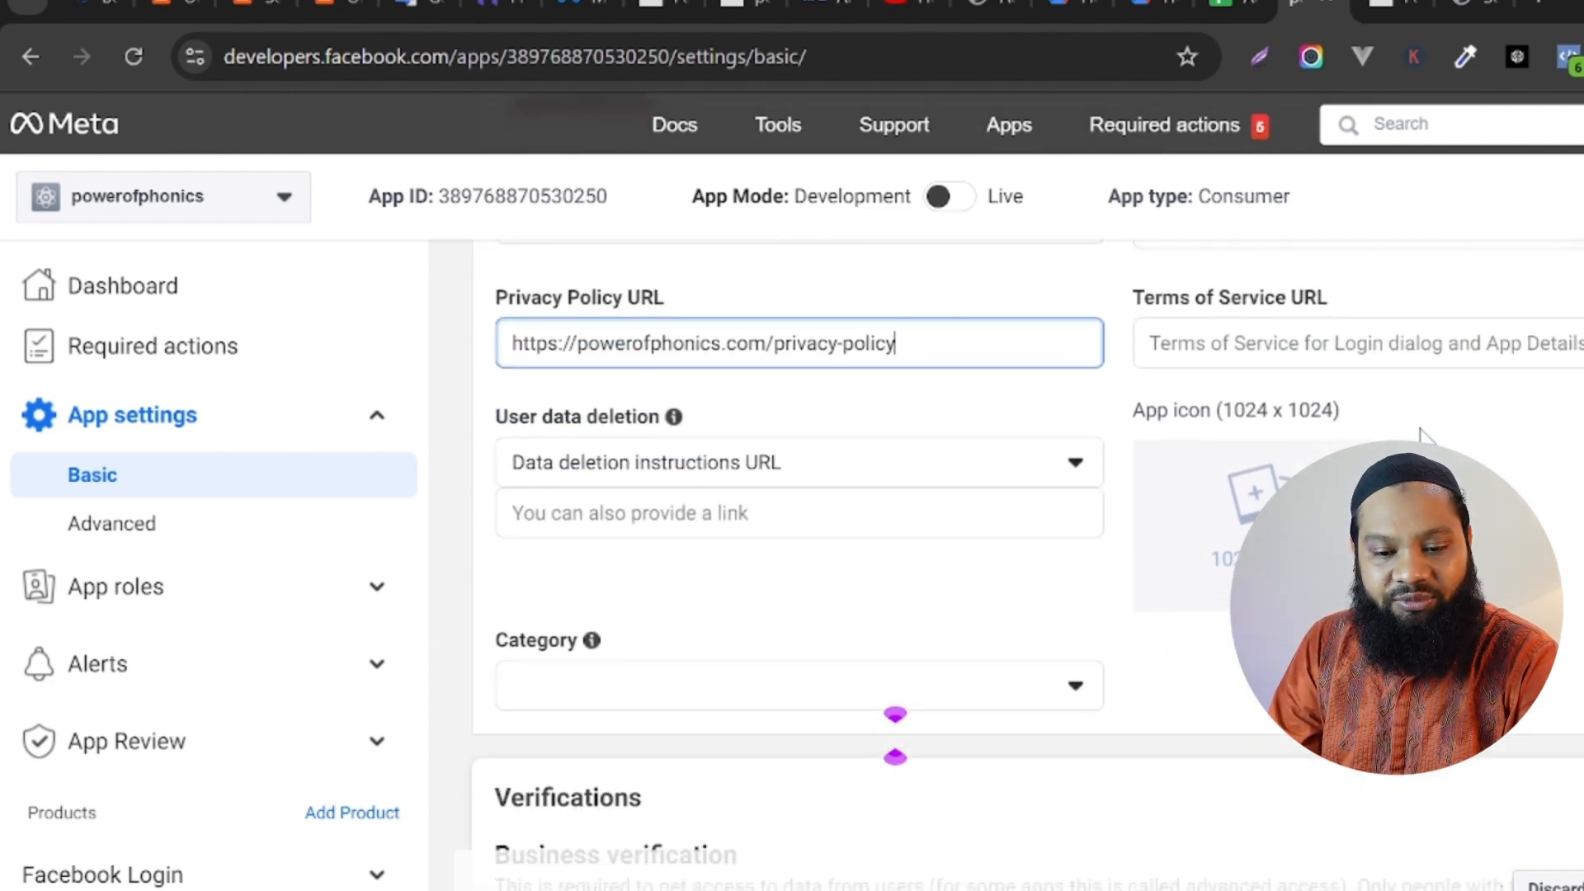
{"action": "left_click", "coordinate": [740, 4]}
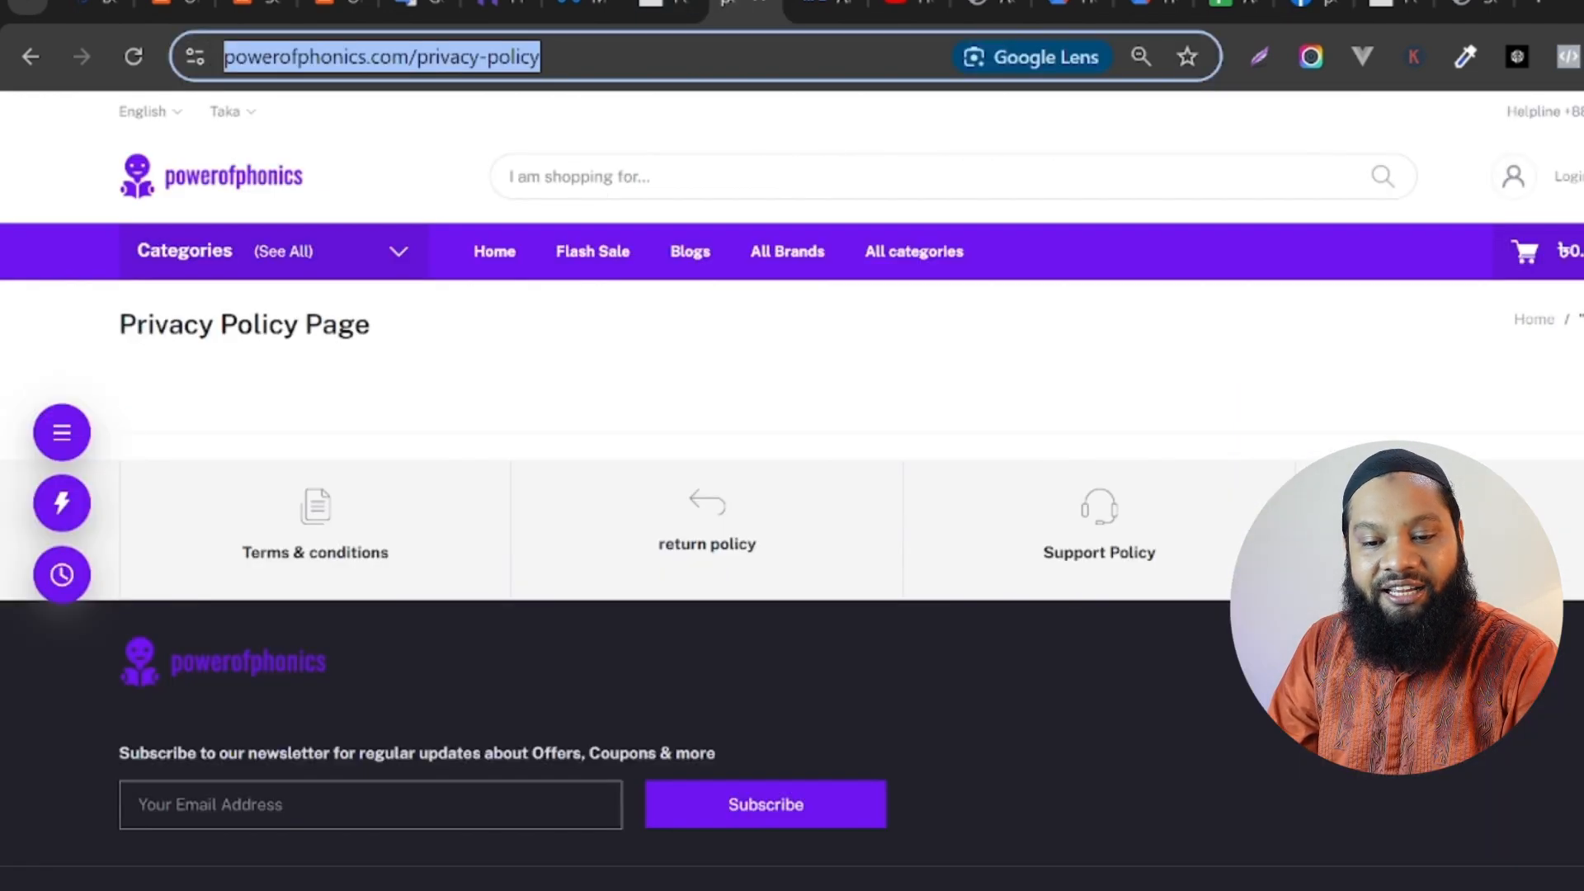
{"action": "left_click", "coordinate": [387, 547]}
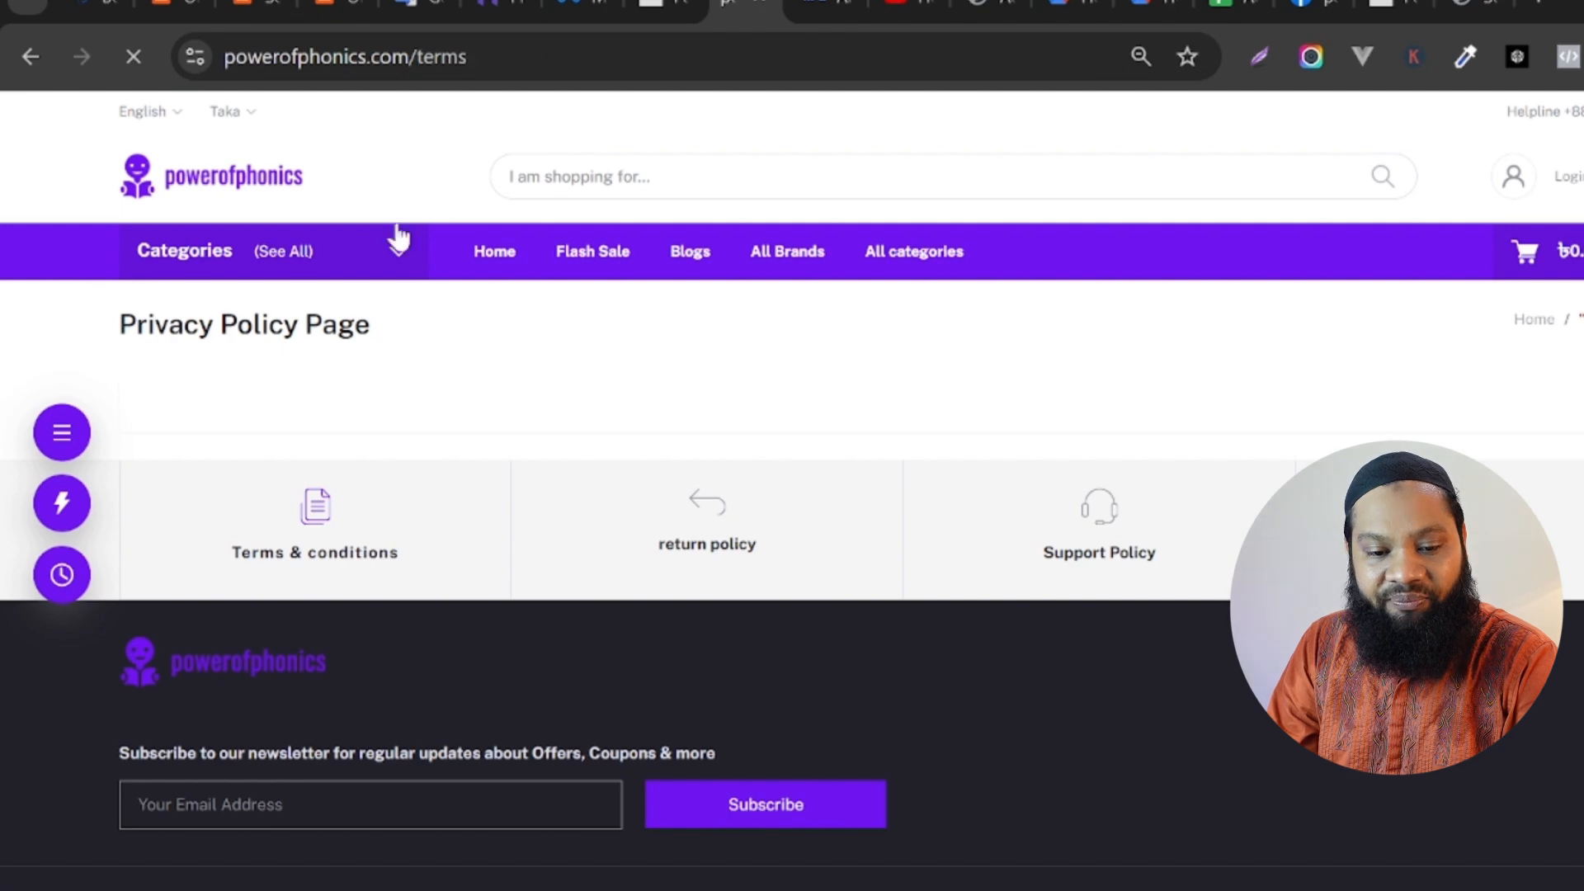
{"action": "left_click", "coordinate": [506, 58]}
{"action": "key", "text": "ctrl+c"}
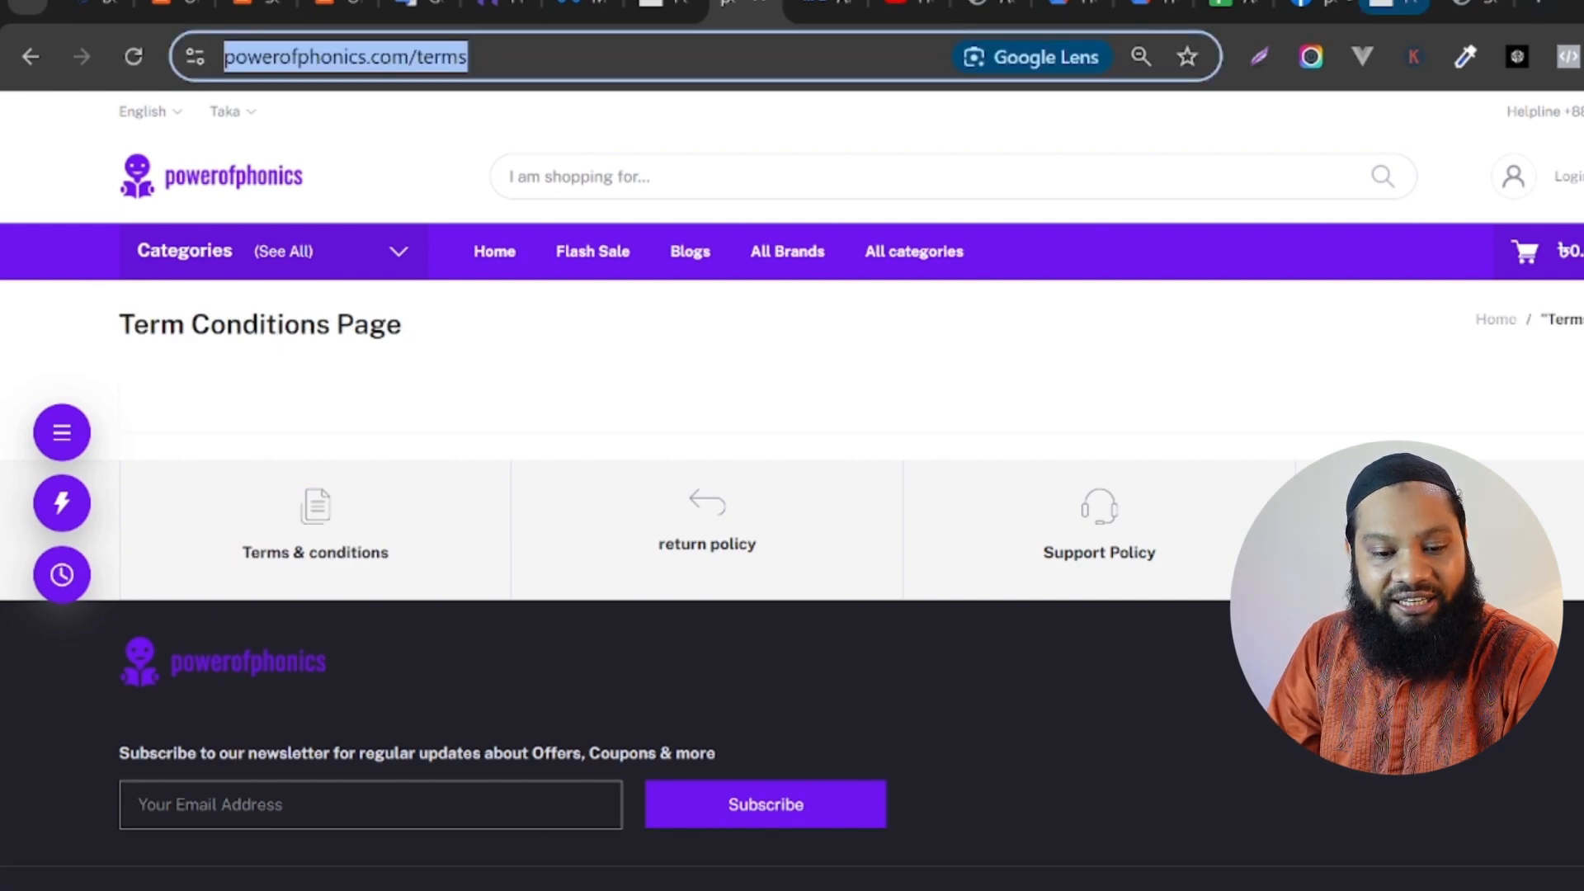
{"action": "left_click", "coordinate": [1312, 6]}
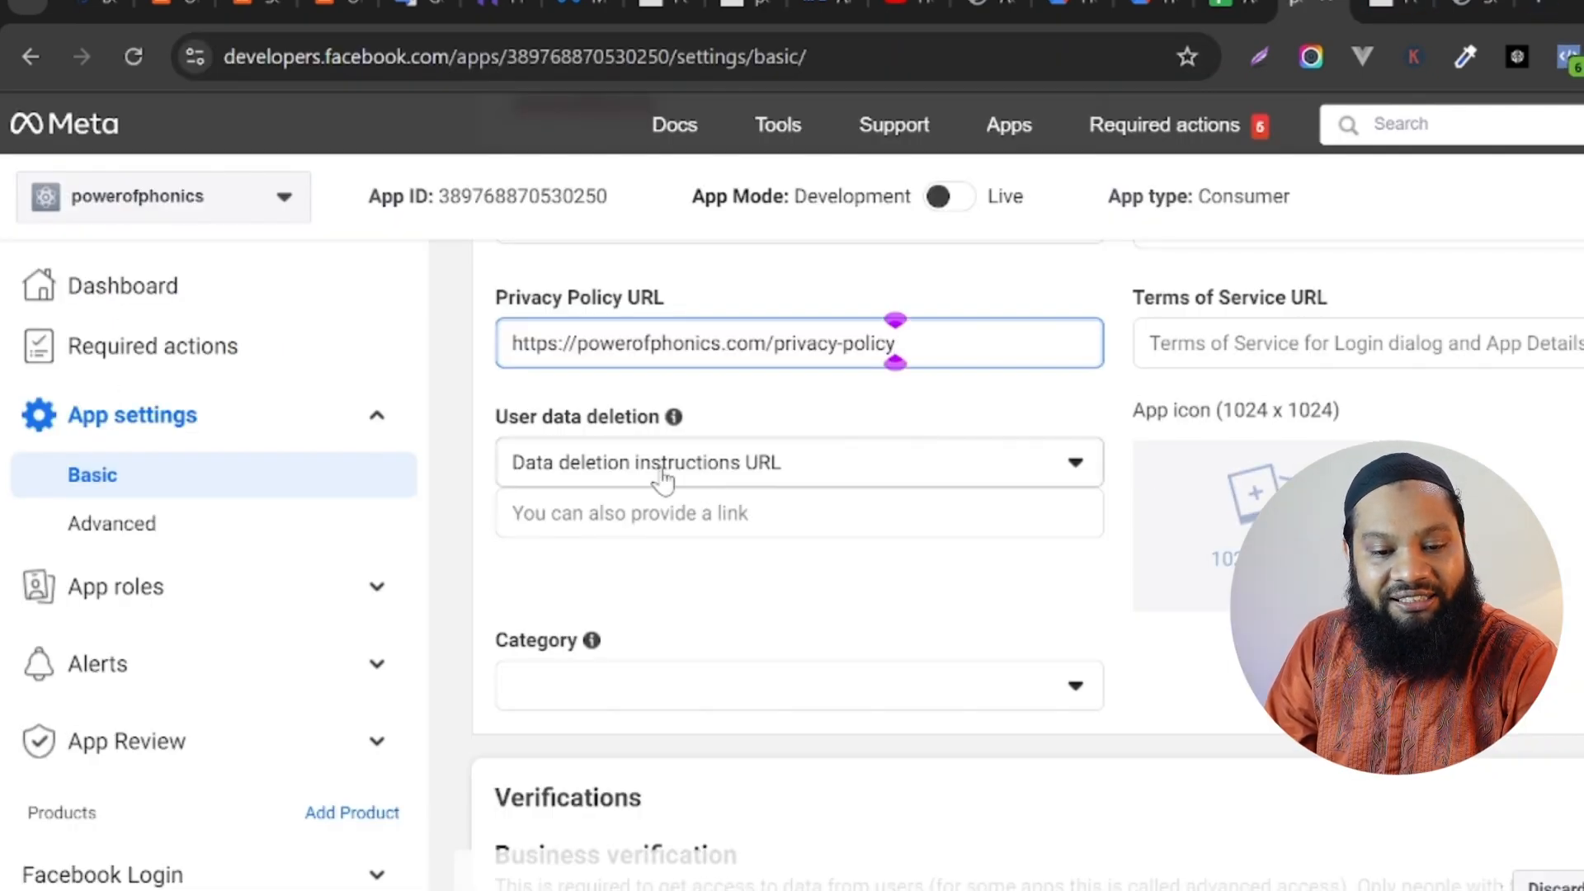
{"action": "key", "text": "Tab"}
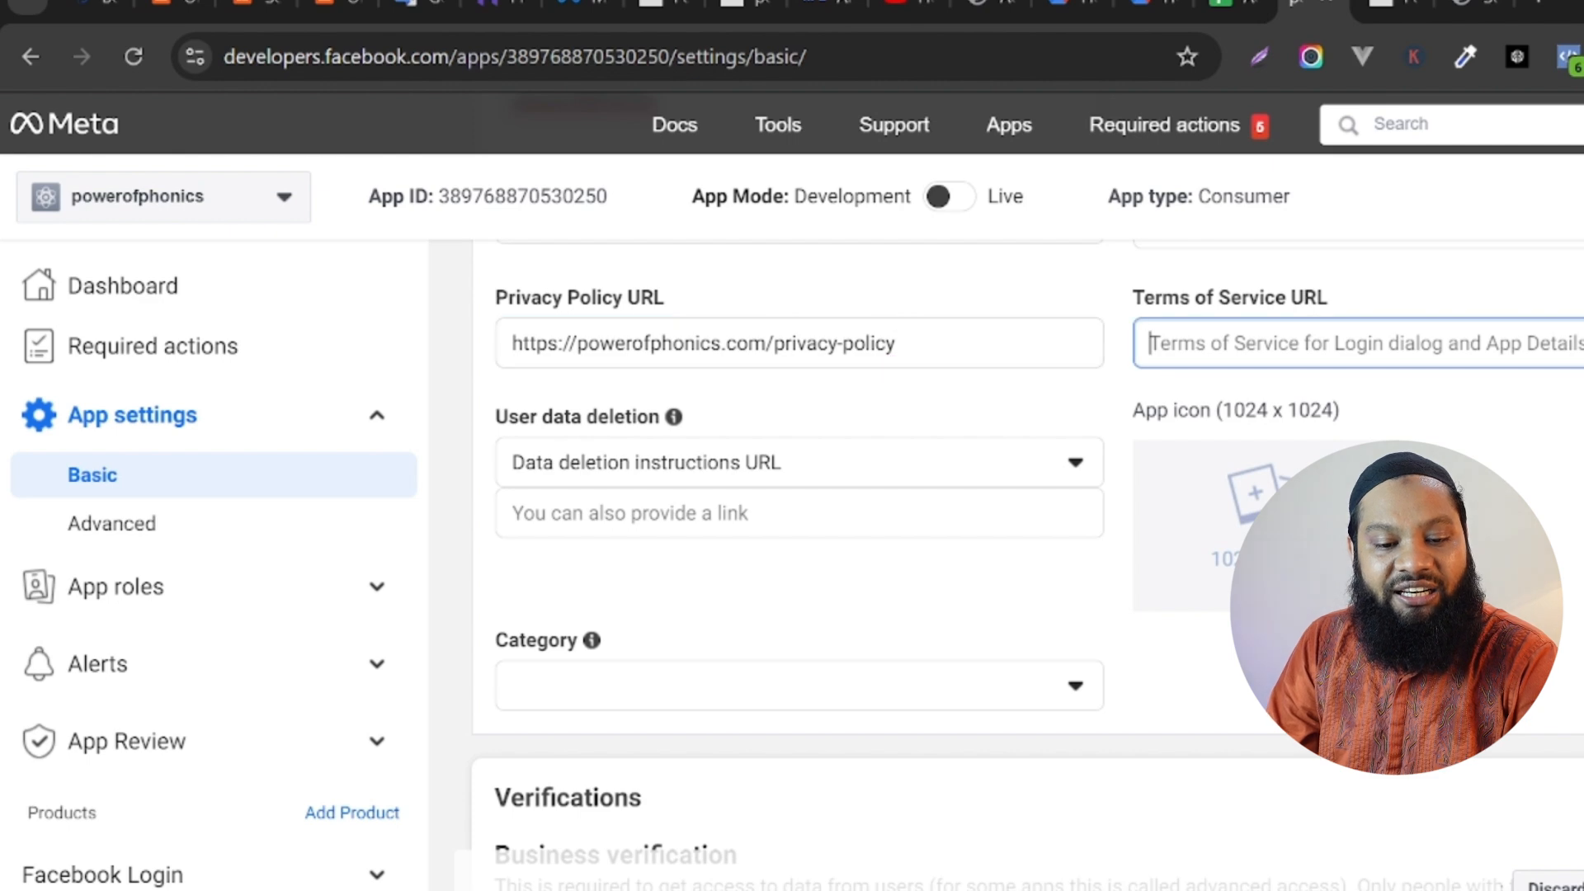
{"action": "key", "text": "ctrl+v"}
Set the app's user data deletion option to Data deletion callback URL and its category to Shopping.
{"action": "left_click", "coordinate": [572, 448]}
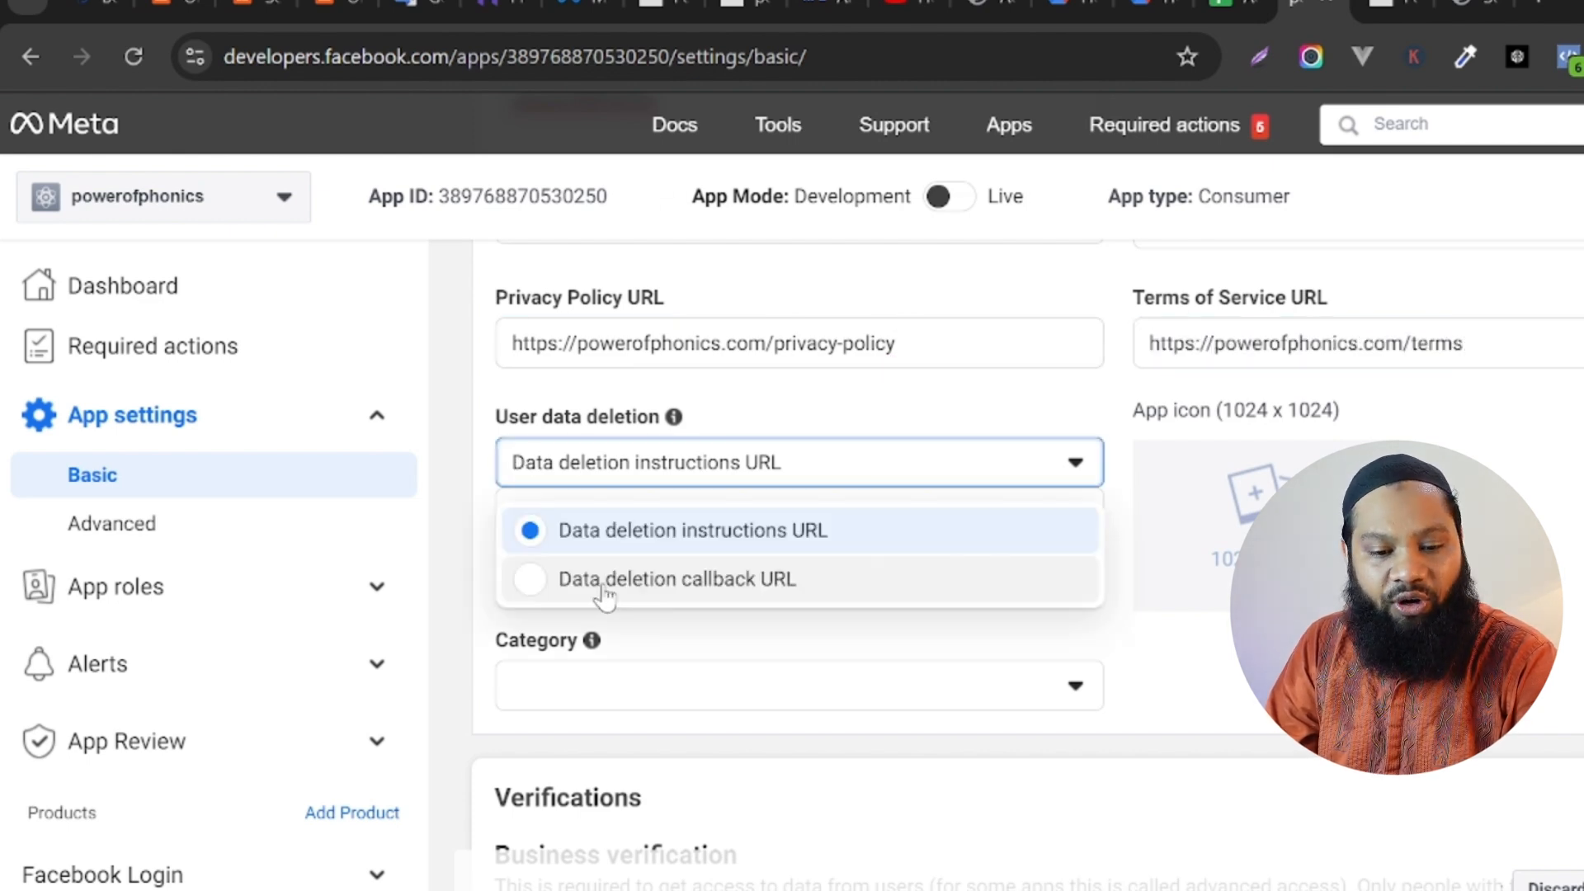
{"action": "left_click", "coordinate": [604, 582]}
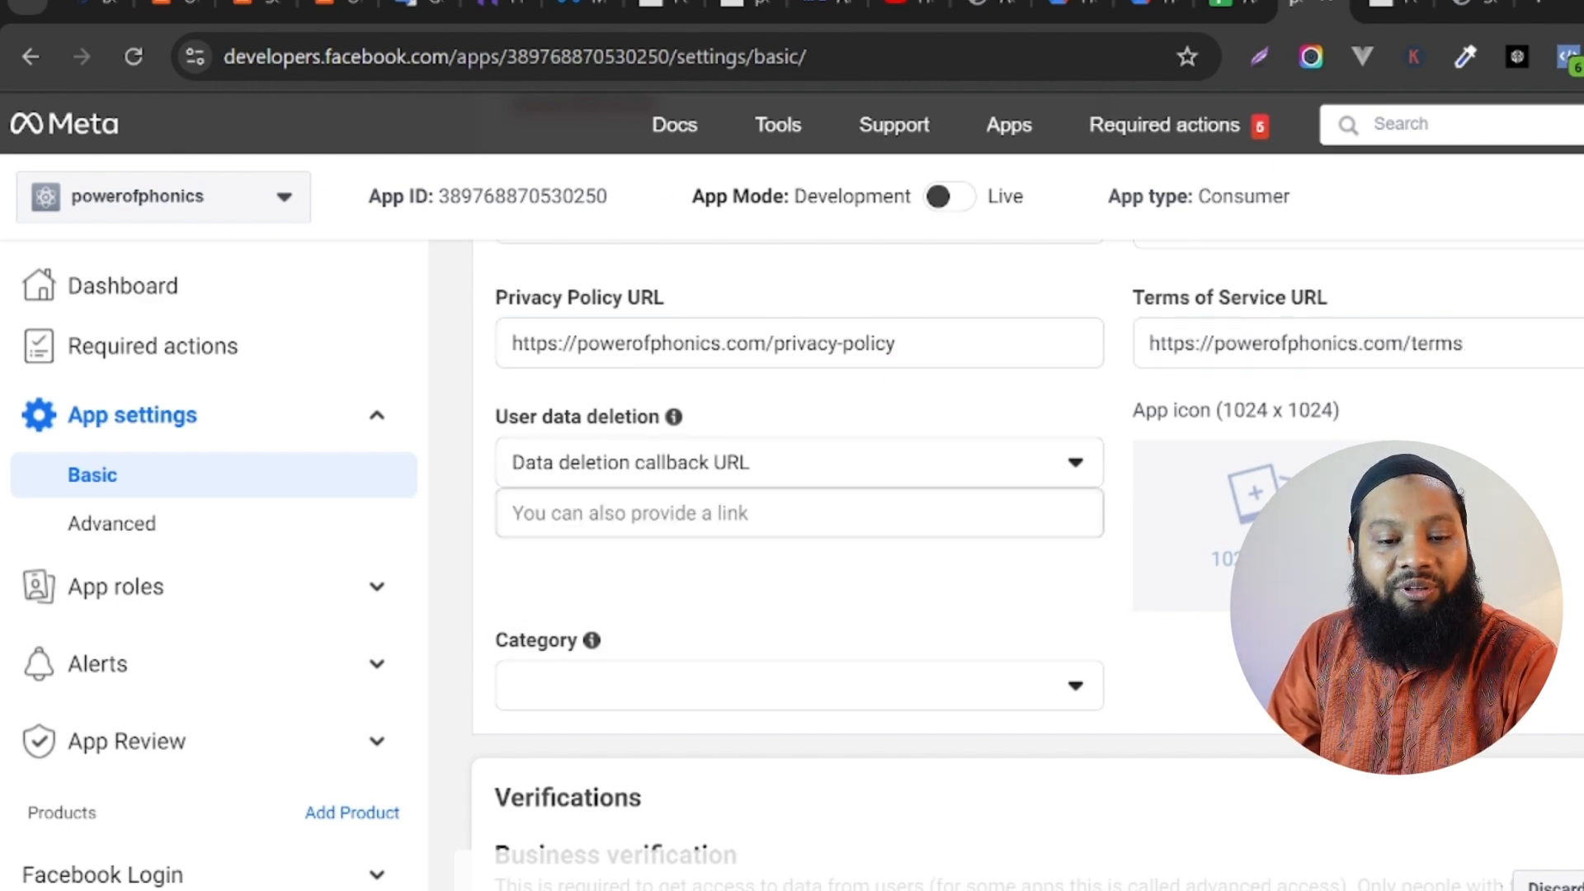
{"action": "left_click", "coordinate": [771, 703]}
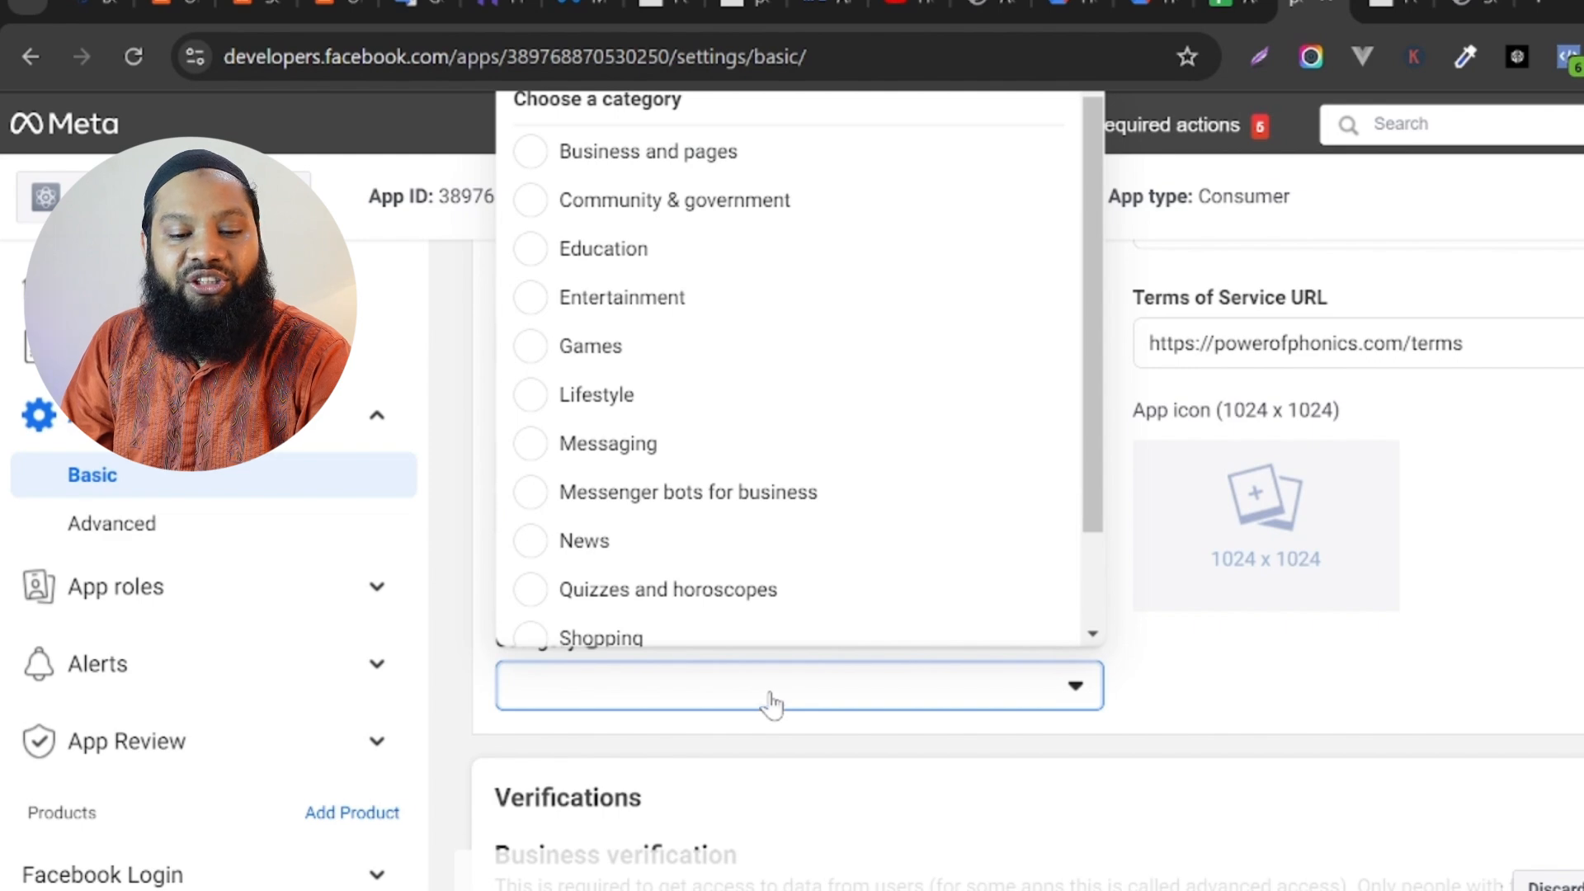
{"action": "left_click", "coordinate": [643, 639]}
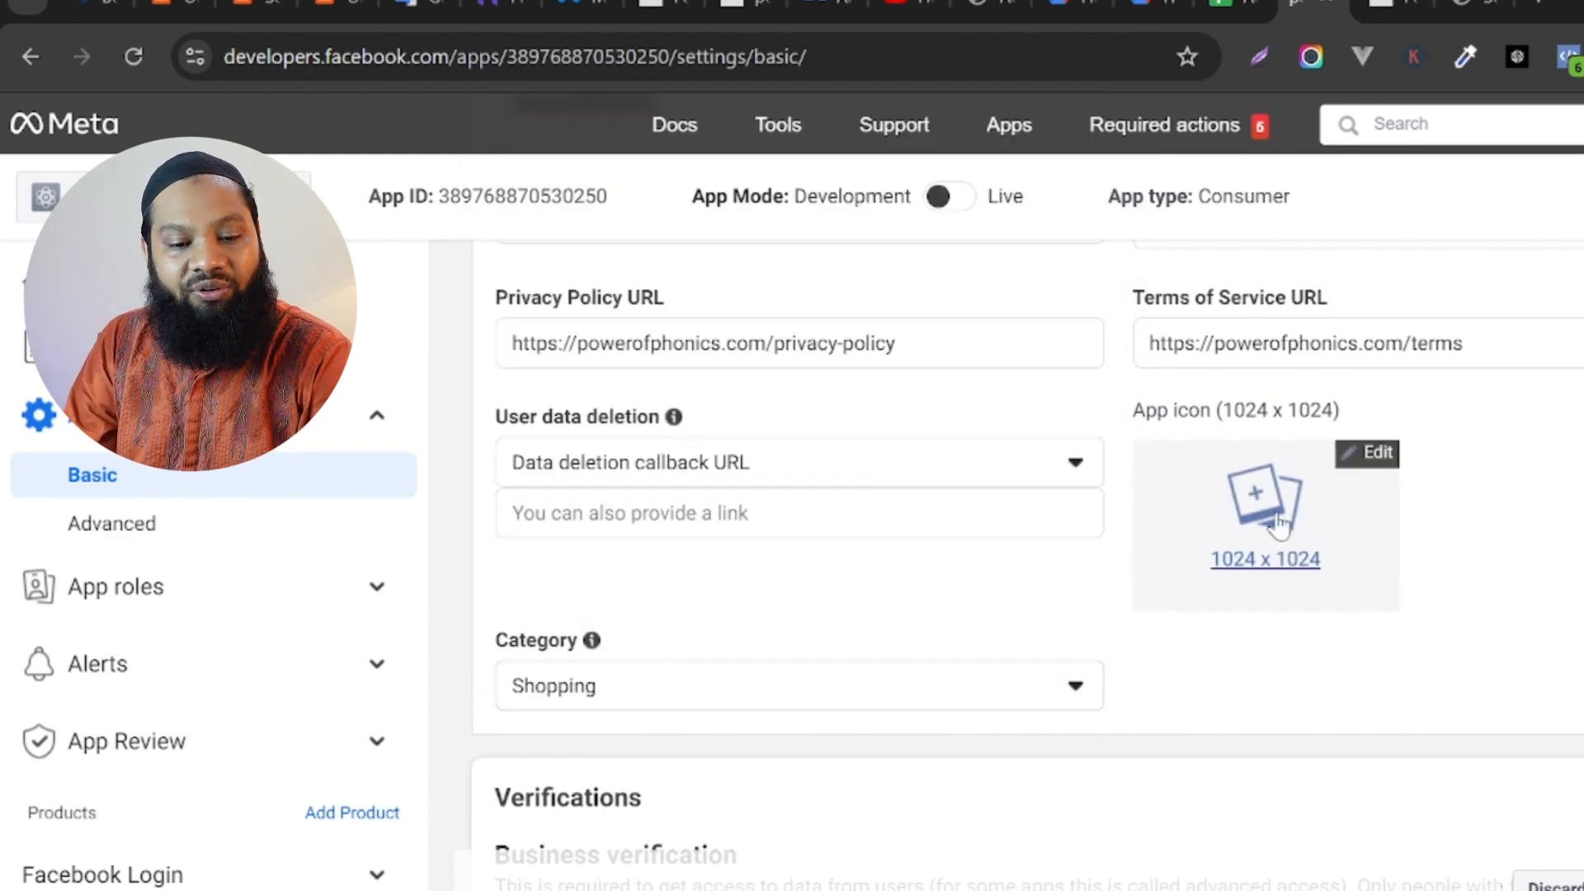
Enter the Data Protection Officer's name and e-mail address in the contact information.
{"action": "scroll", "coordinate": [1027, 561], "scroll_direction": "down", "scroll_amount": 8}
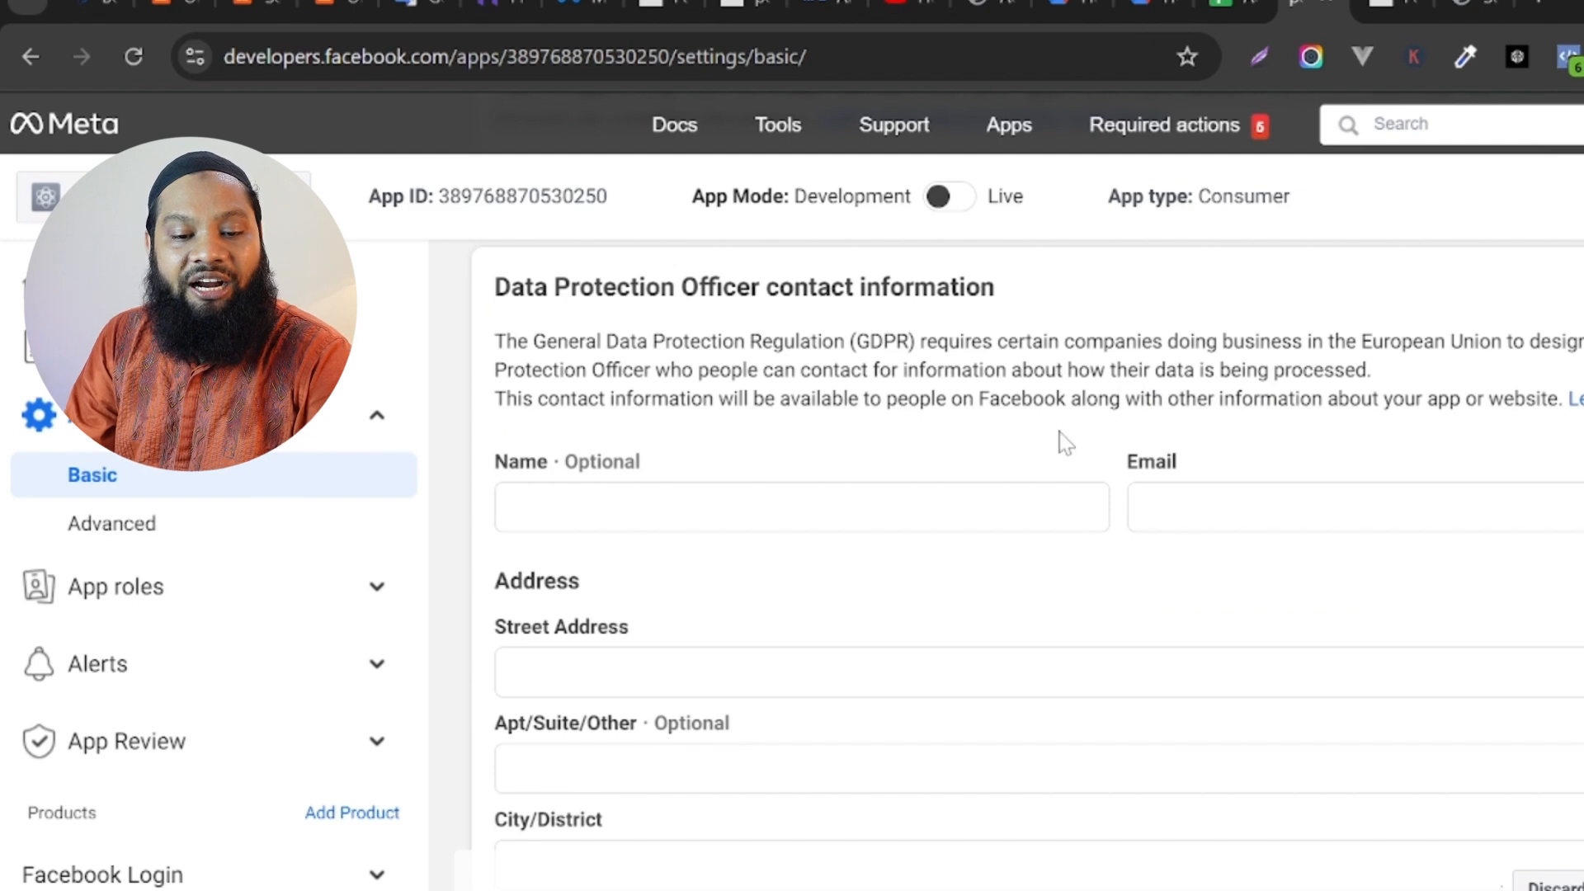
{"action": "left_click_drag", "start_coordinate": [701, 290], "coordinate": [950, 290]}
{"action": "left_click", "coordinate": [601, 507]}
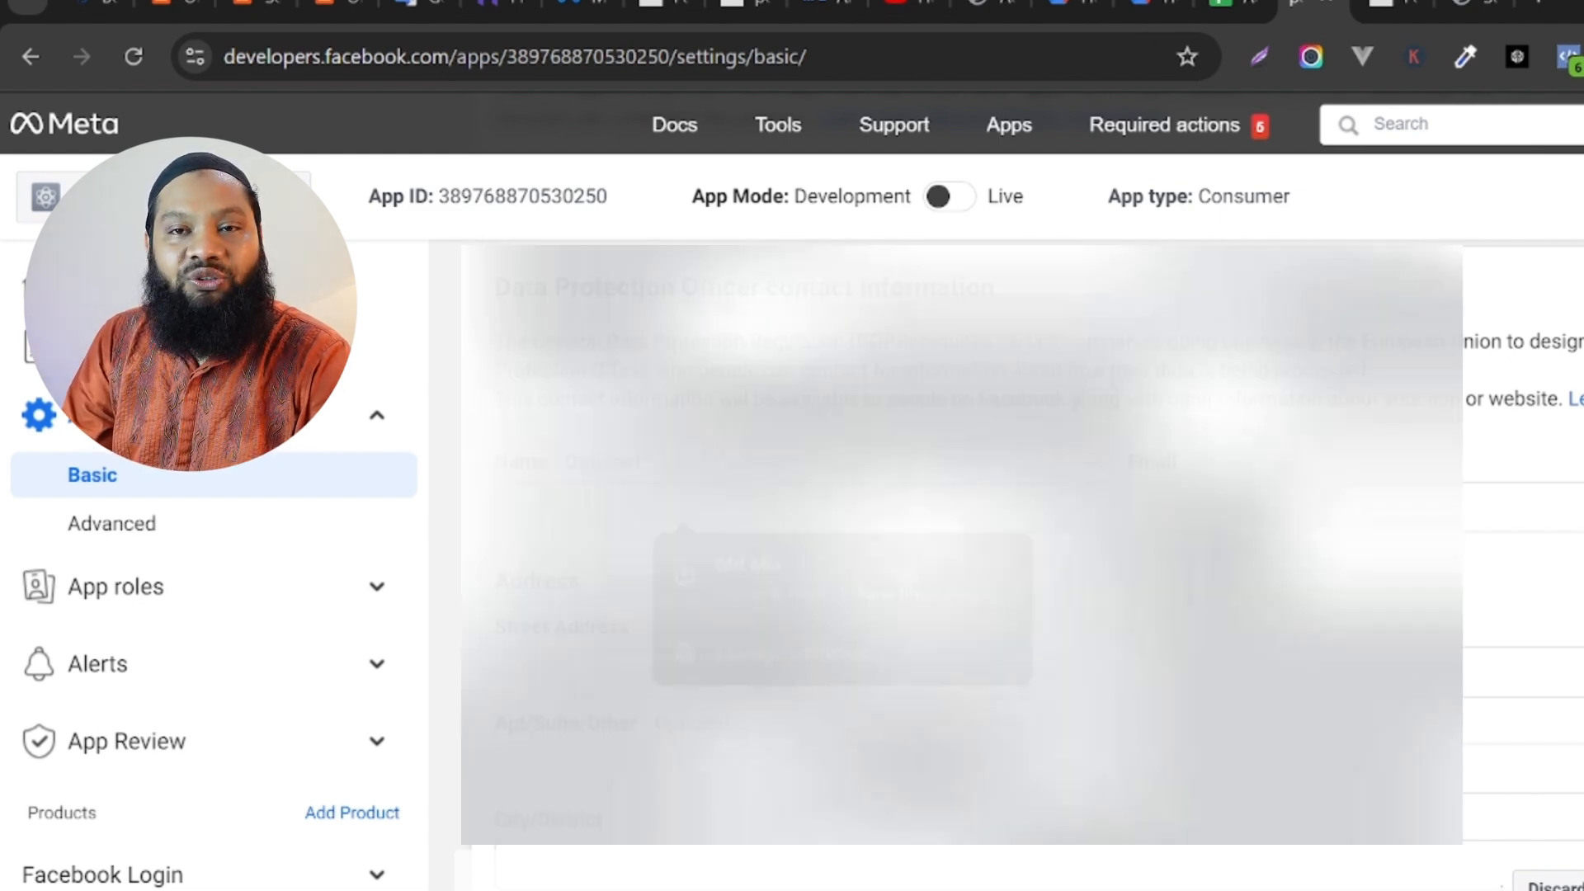
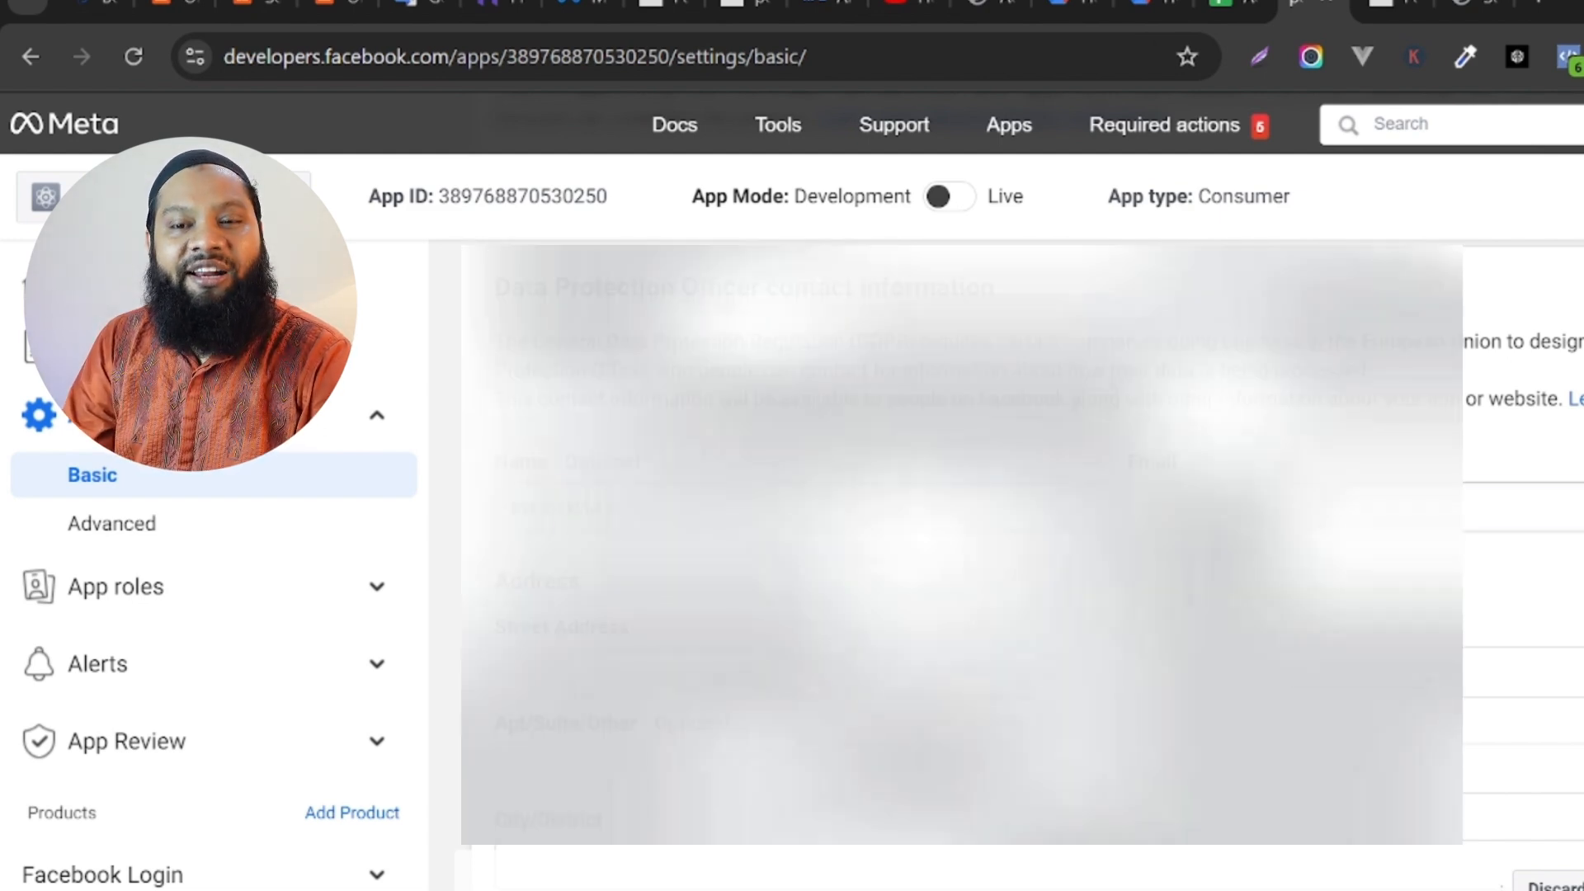
{"action": "left_click", "coordinate": [1166, 505]}
{"action": "left_click", "coordinate": [1370, 617]}
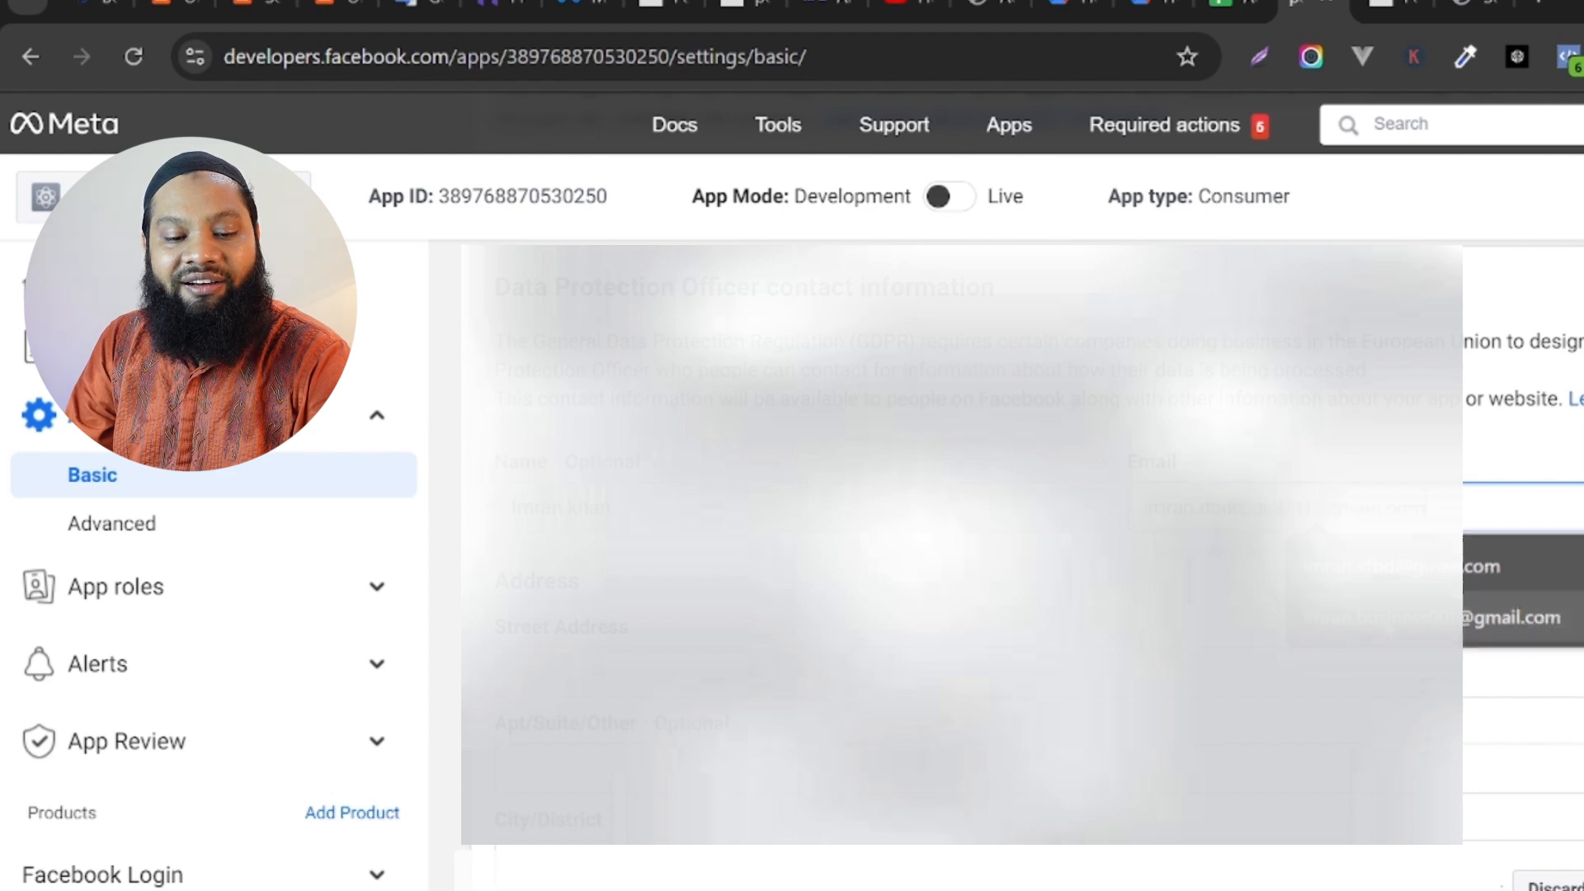
Fill in the street address, apartment and city of the Data Protection Officer.
{"action": "left_click", "coordinate": [683, 672]}
{"action": "left_click", "coordinate": [746, 764]}
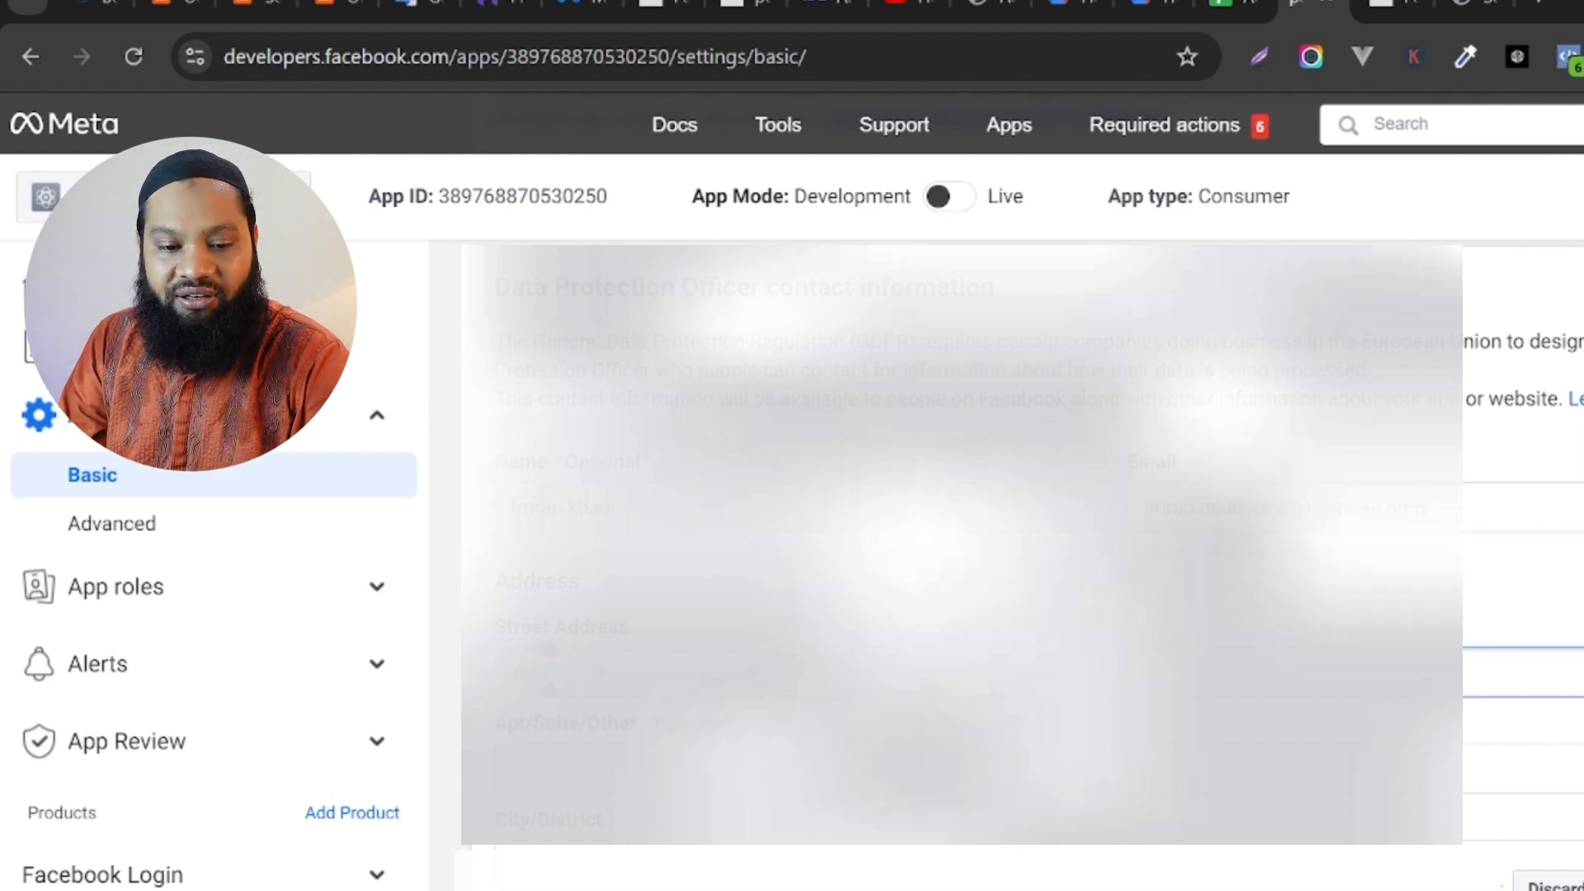
{"action": "scroll", "coordinate": [565, 670], "scroll_direction": "down", "scroll_amount": 2}
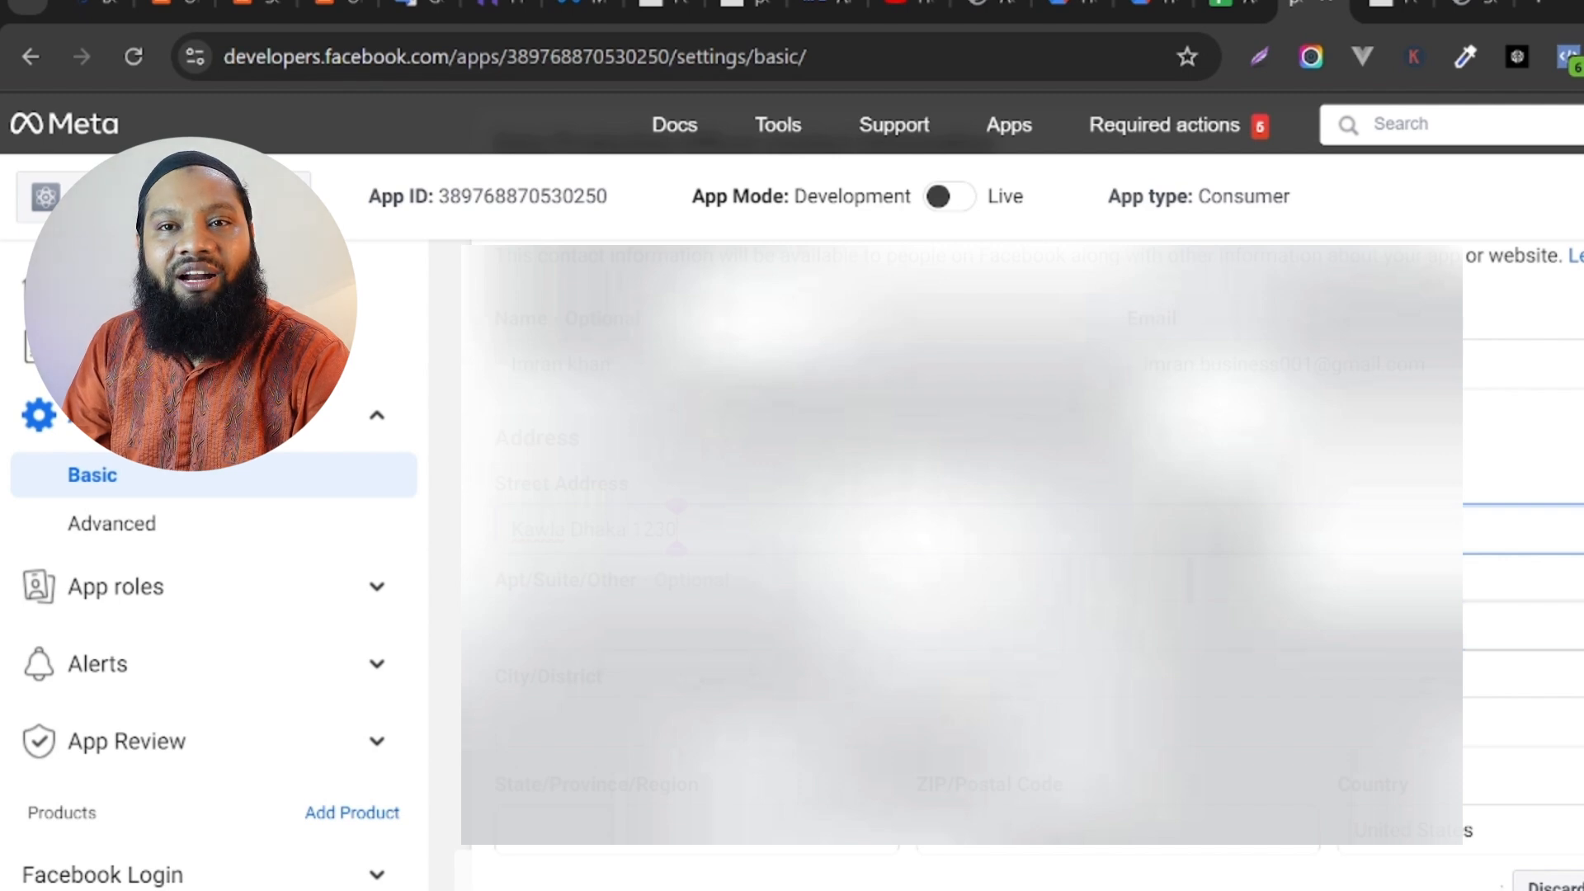
{"action": "left_click", "coordinate": [627, 626]}
{"action": "left_click", "coordinate": [545, 625]}
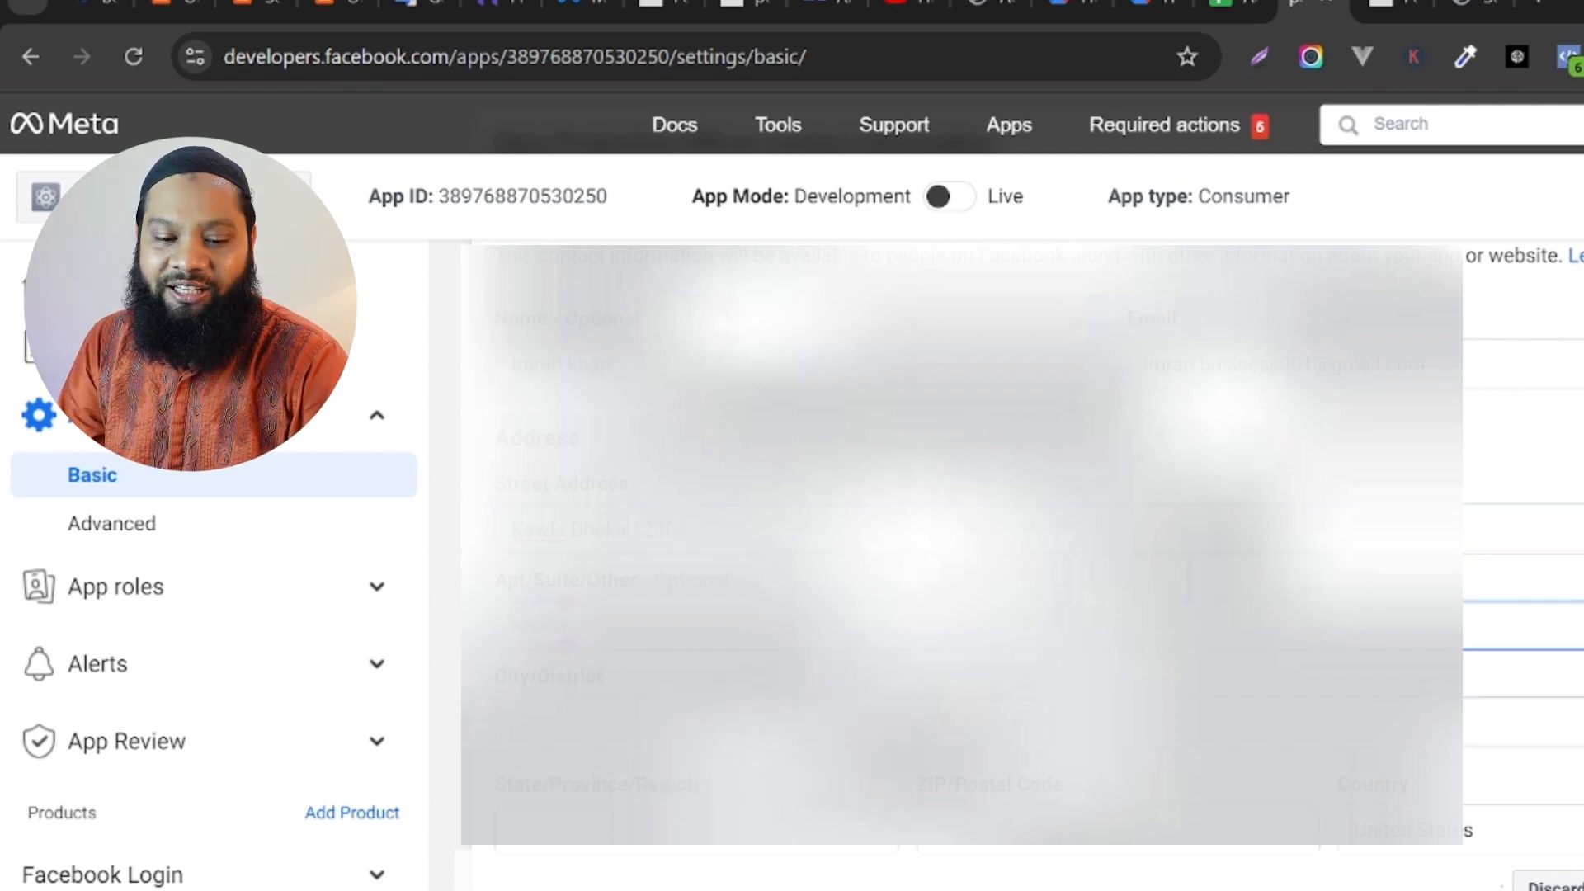
{"action": "left_click", "coordinate": [611, 722]}
{"action": "type", "text": "Dhaka"}
Complete the Data Protection Officer's address with the postal code and country, and save the basic settings.
{"action": "scroll", "coordinate": [610, 722], "scroll_direction": "down", "scroll_amount": 2}
{"action": "left_click", "coordinate": [627, 687]}
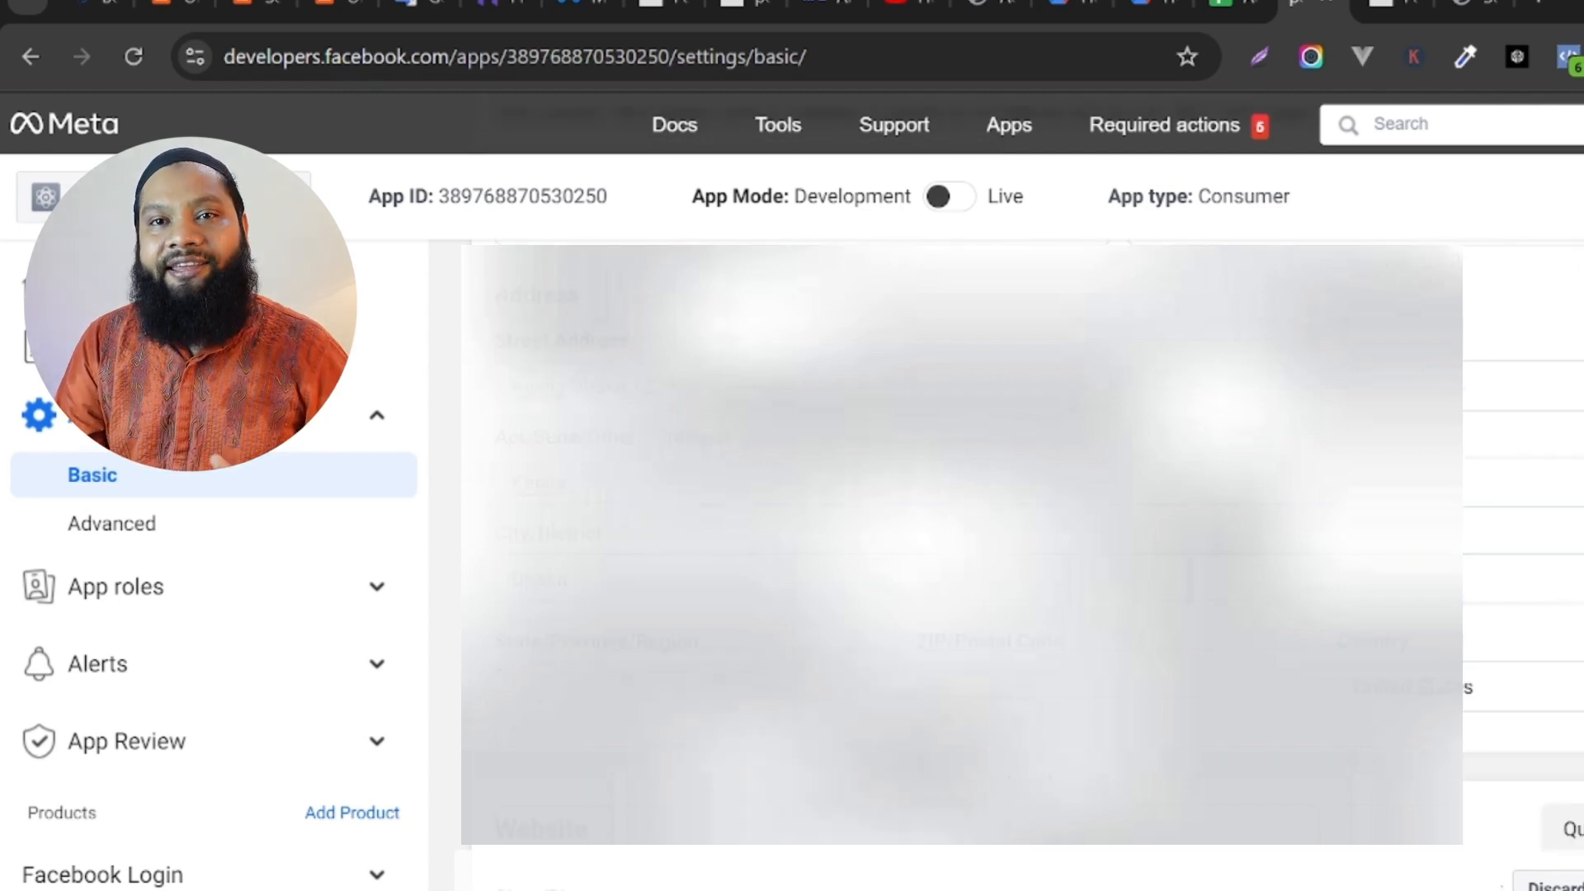
{"action": "left_click", "coordinate": [947, 688]}
{"action": "type", "text": "1230"}
{"action": "left_click", "coordinate": [1530, 693]}
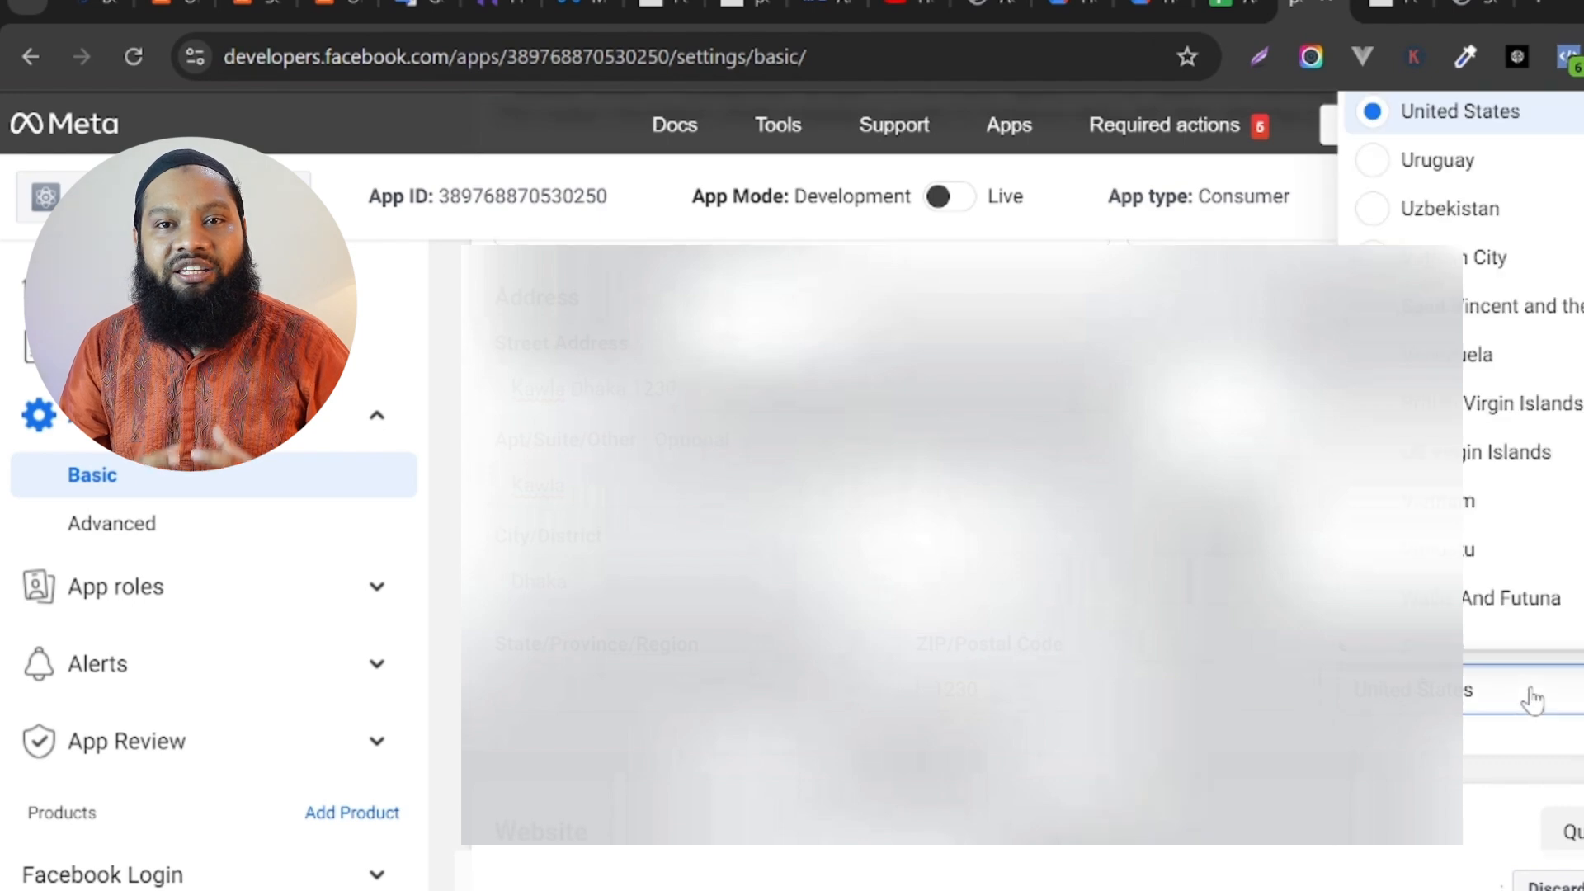
{"action": "type", "text": "ba"}
{"action": "left_click", "coordinate": [1477, 163]}
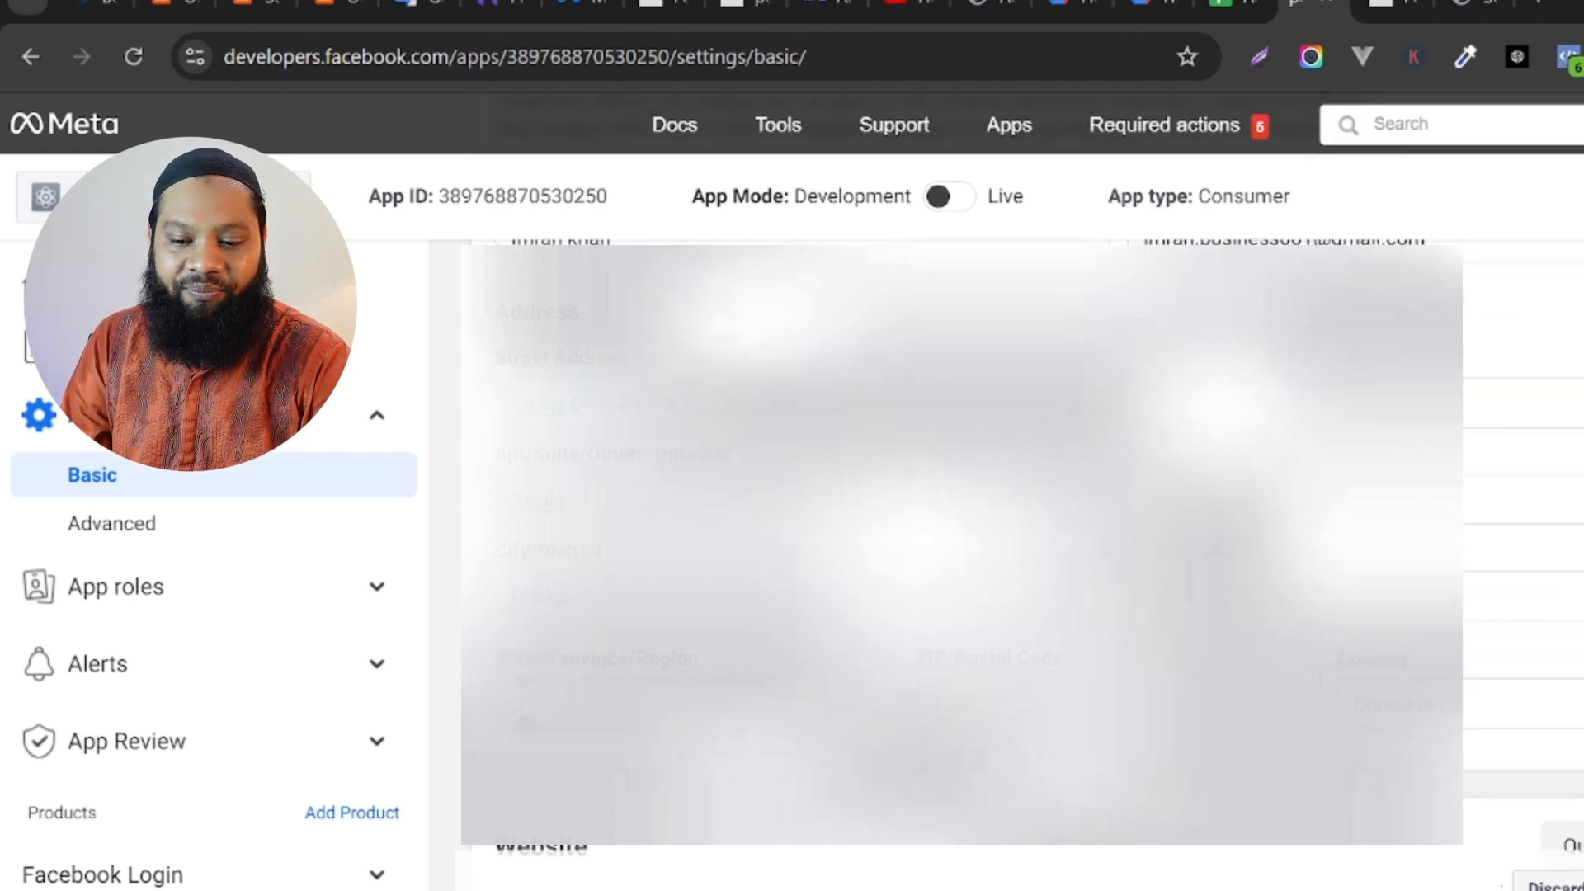
{"action": "scroll", "coordinate": [961, 544], "scroll_direction": "down", "scroll_amount": 5}
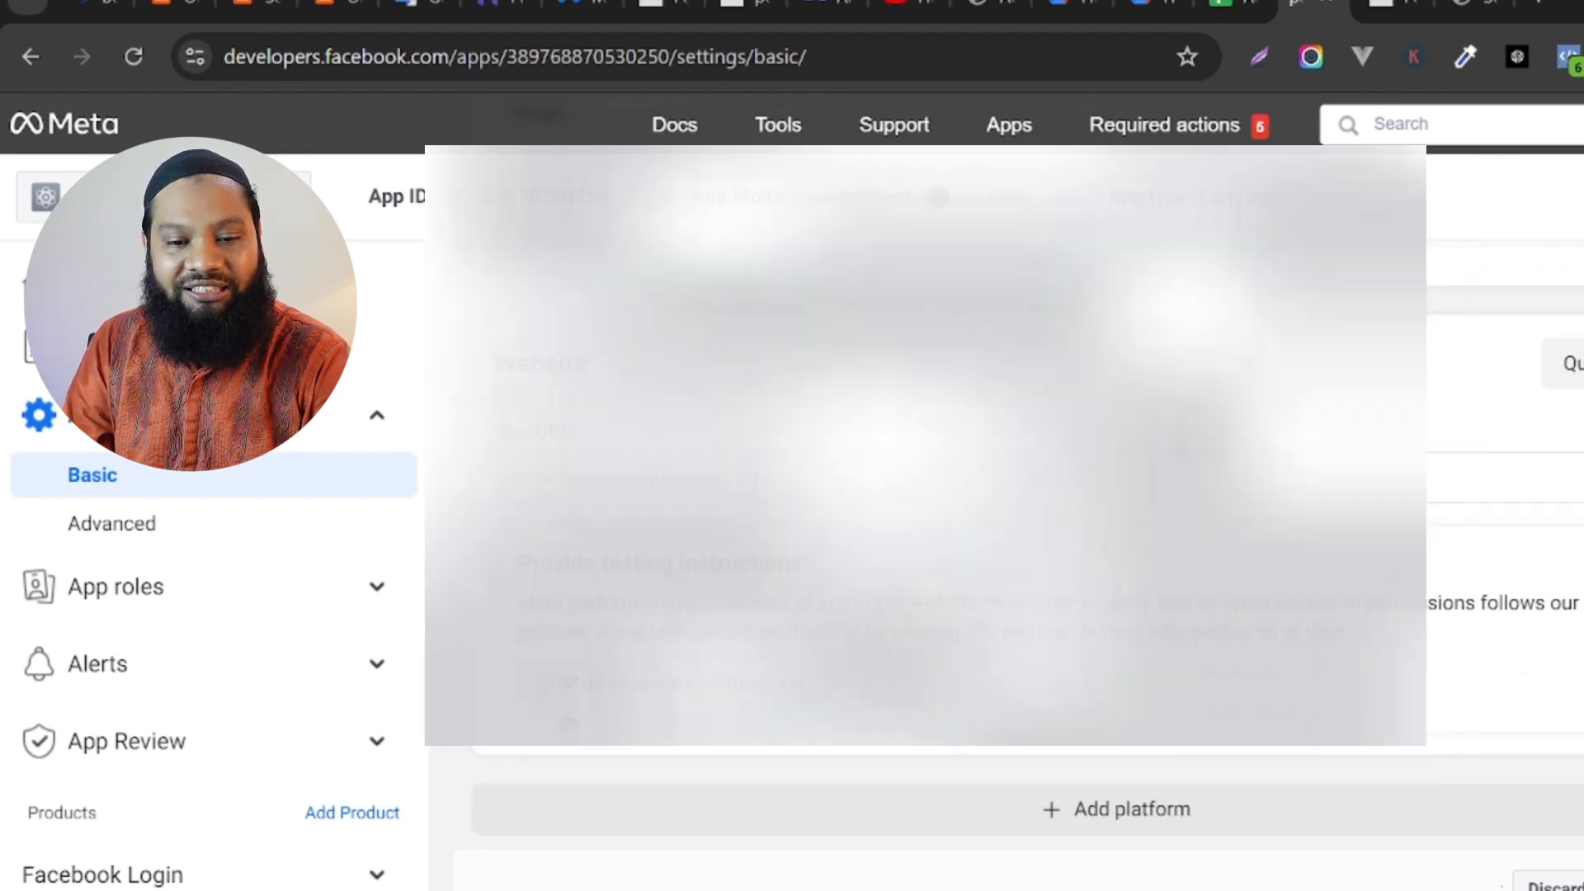
{"action": "left_click", "coordinate": [1583, 889]}
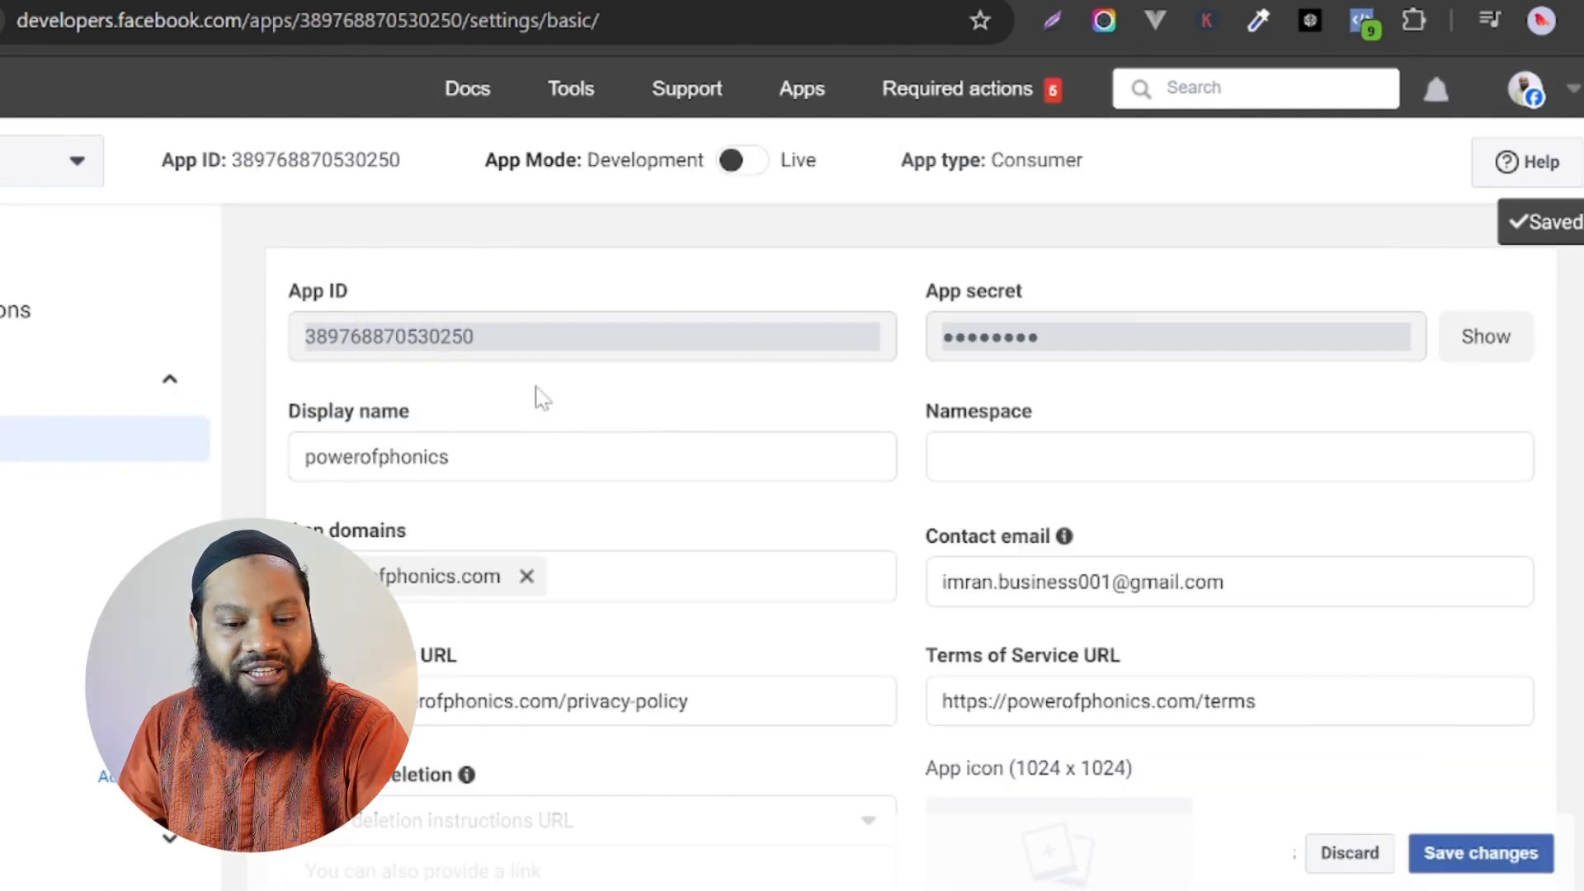
Copy the Meta app's App ID into the Facebook Login Credential form on the powerofphonics.com admin social login page.
{"action": "left_click_drag", "start_coordinate": [319, 338], "coordinate": [512, 347]}
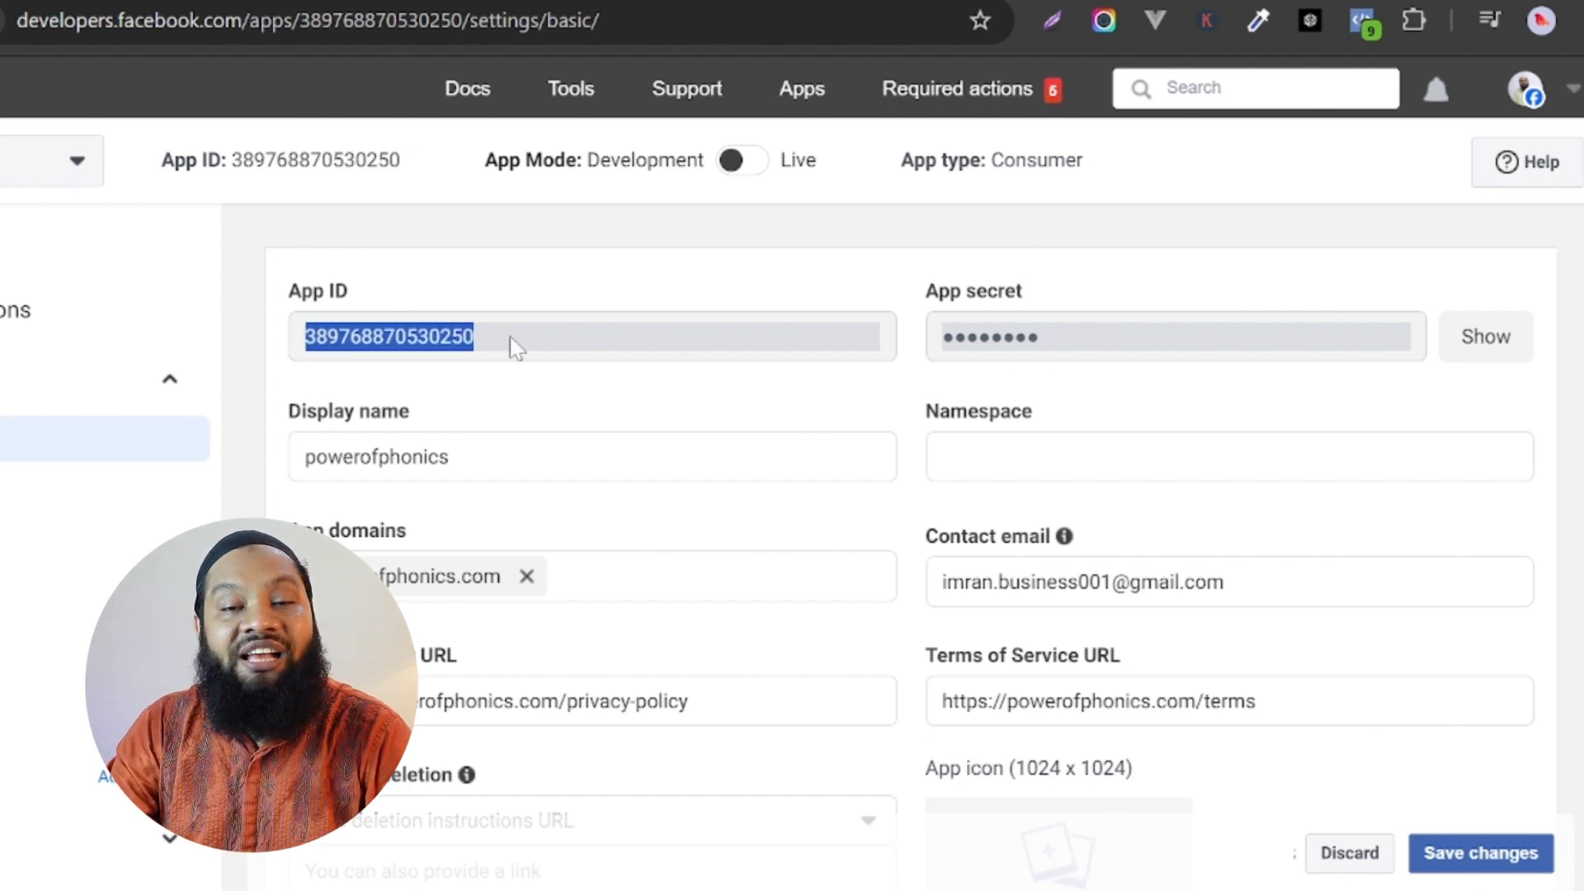
{"action": "left_click", "coordinate": [482, 1]}
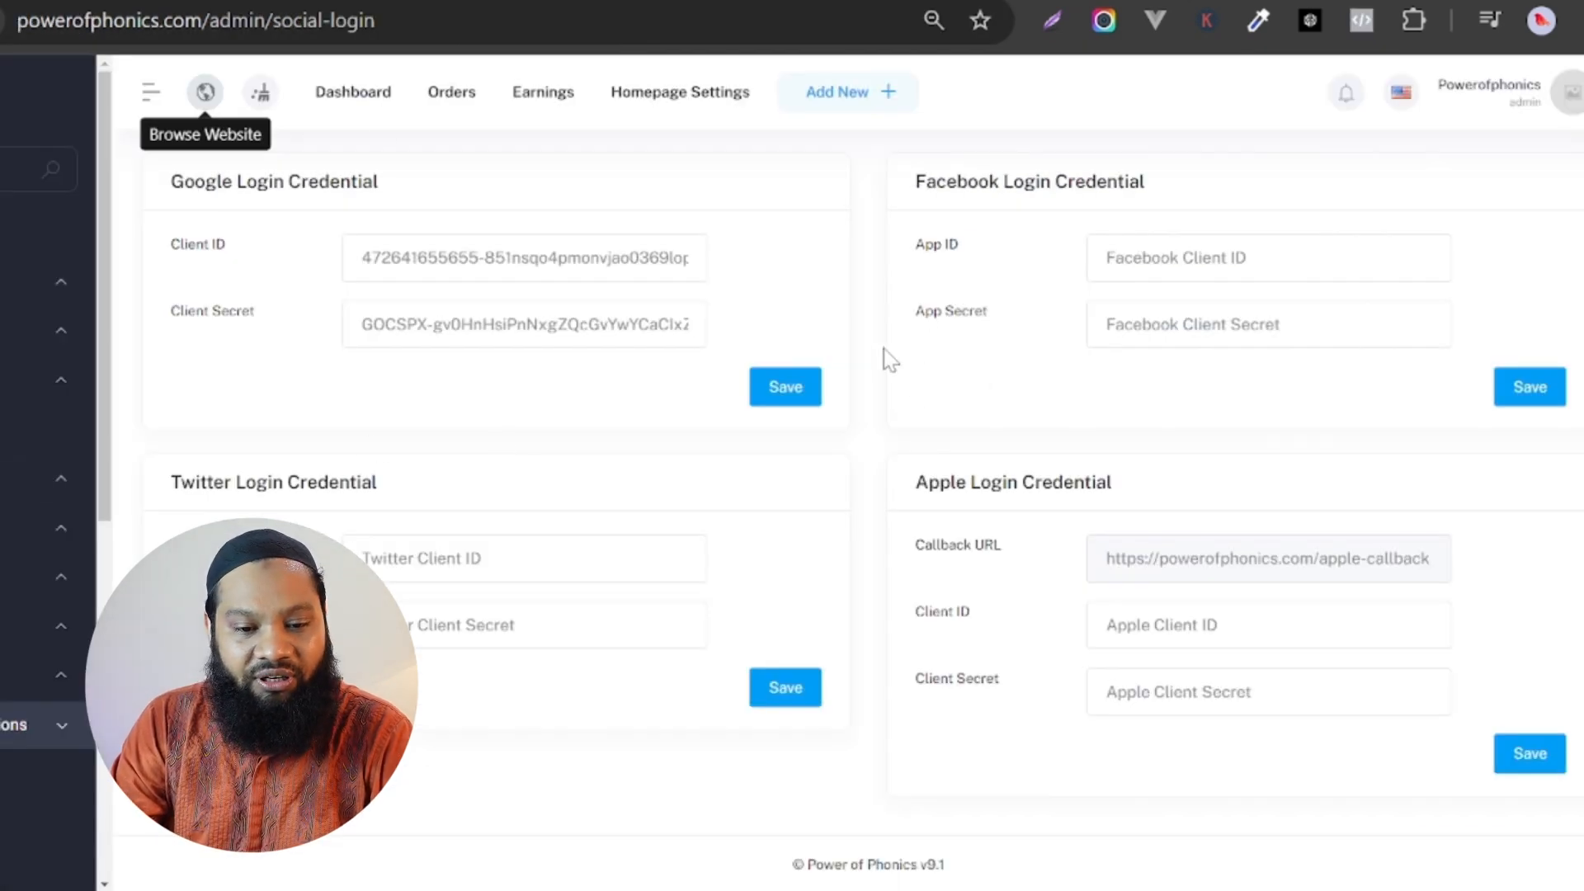
{"action": "left_click", "coordinate": [742, 1]}
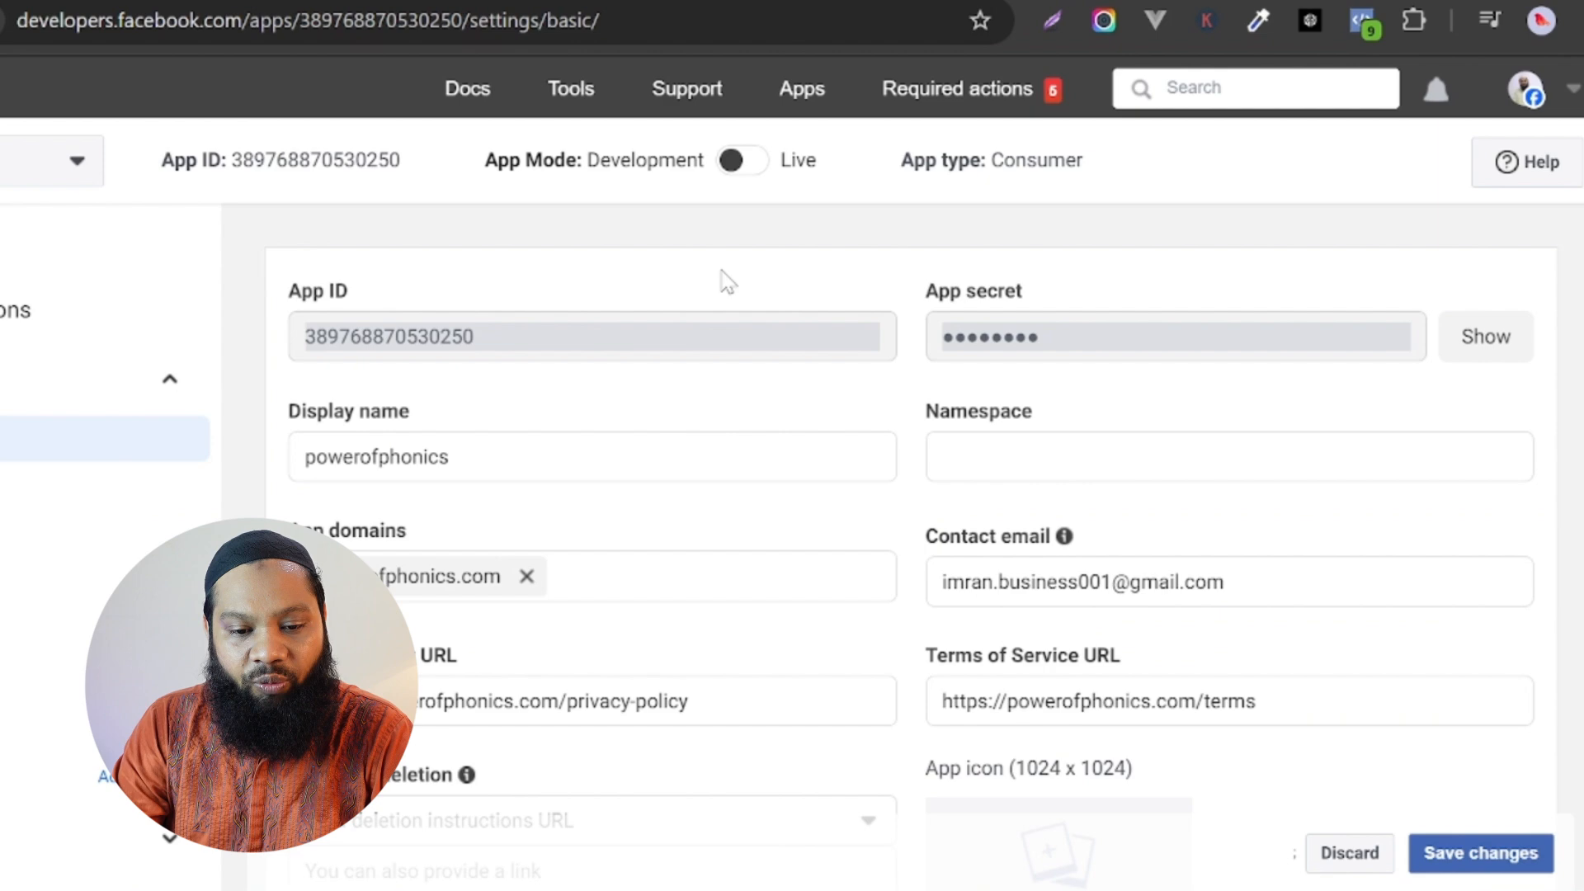
{"action": "double_click", "coordinate": [363, 339]}
{"action": "key", "text": "ctrl+c"}
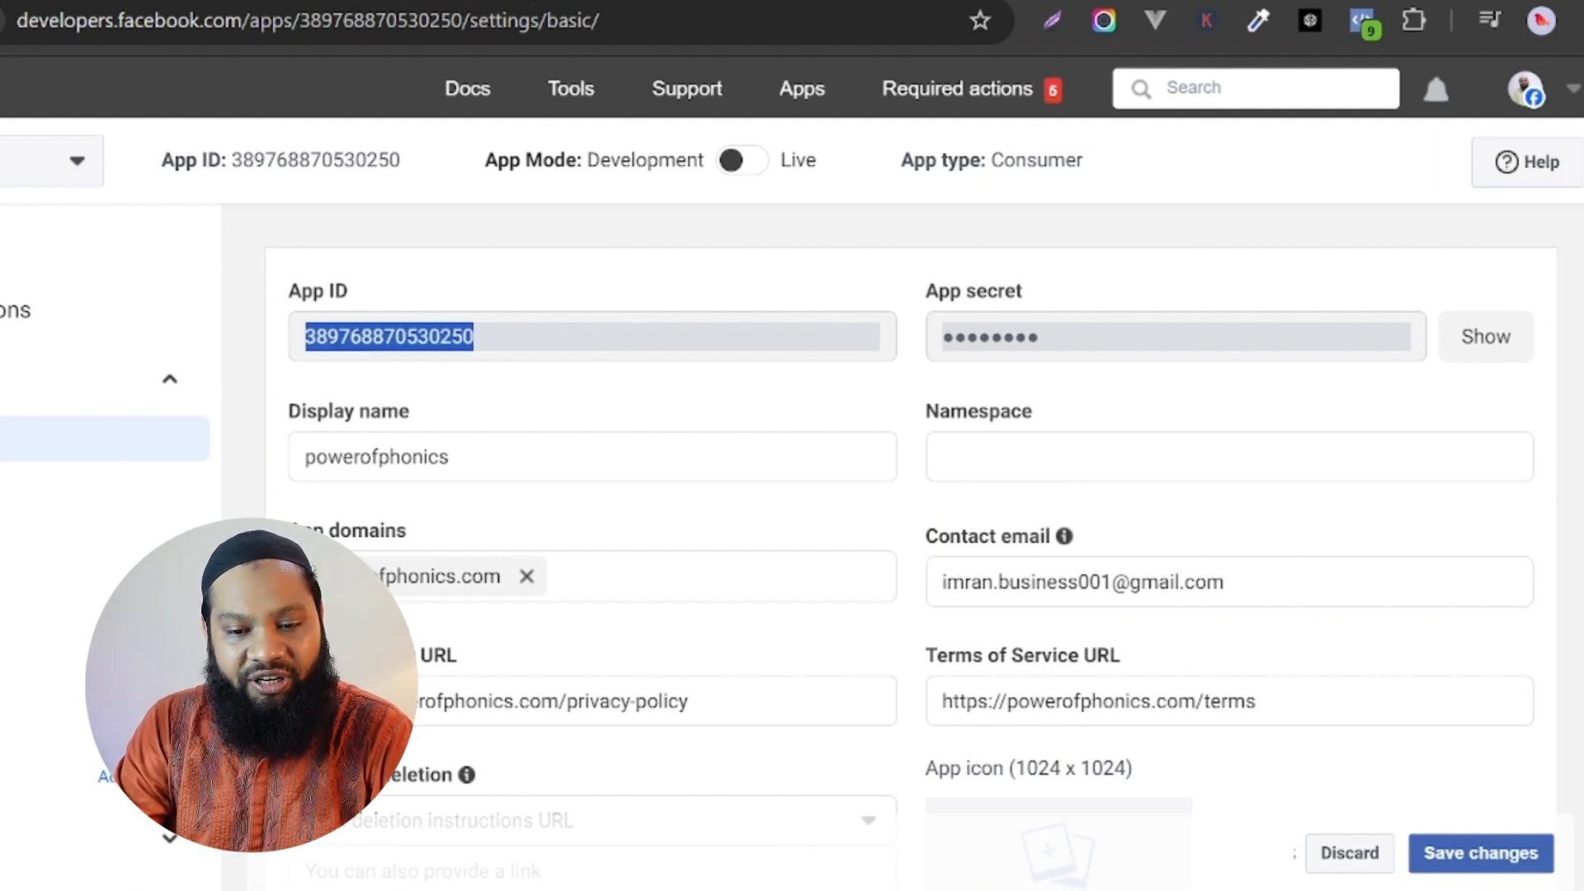
{"action": "left_click", "coordinate": [561, 1]}
{"action": "key", "text": "ctrl+shift+Tab"}
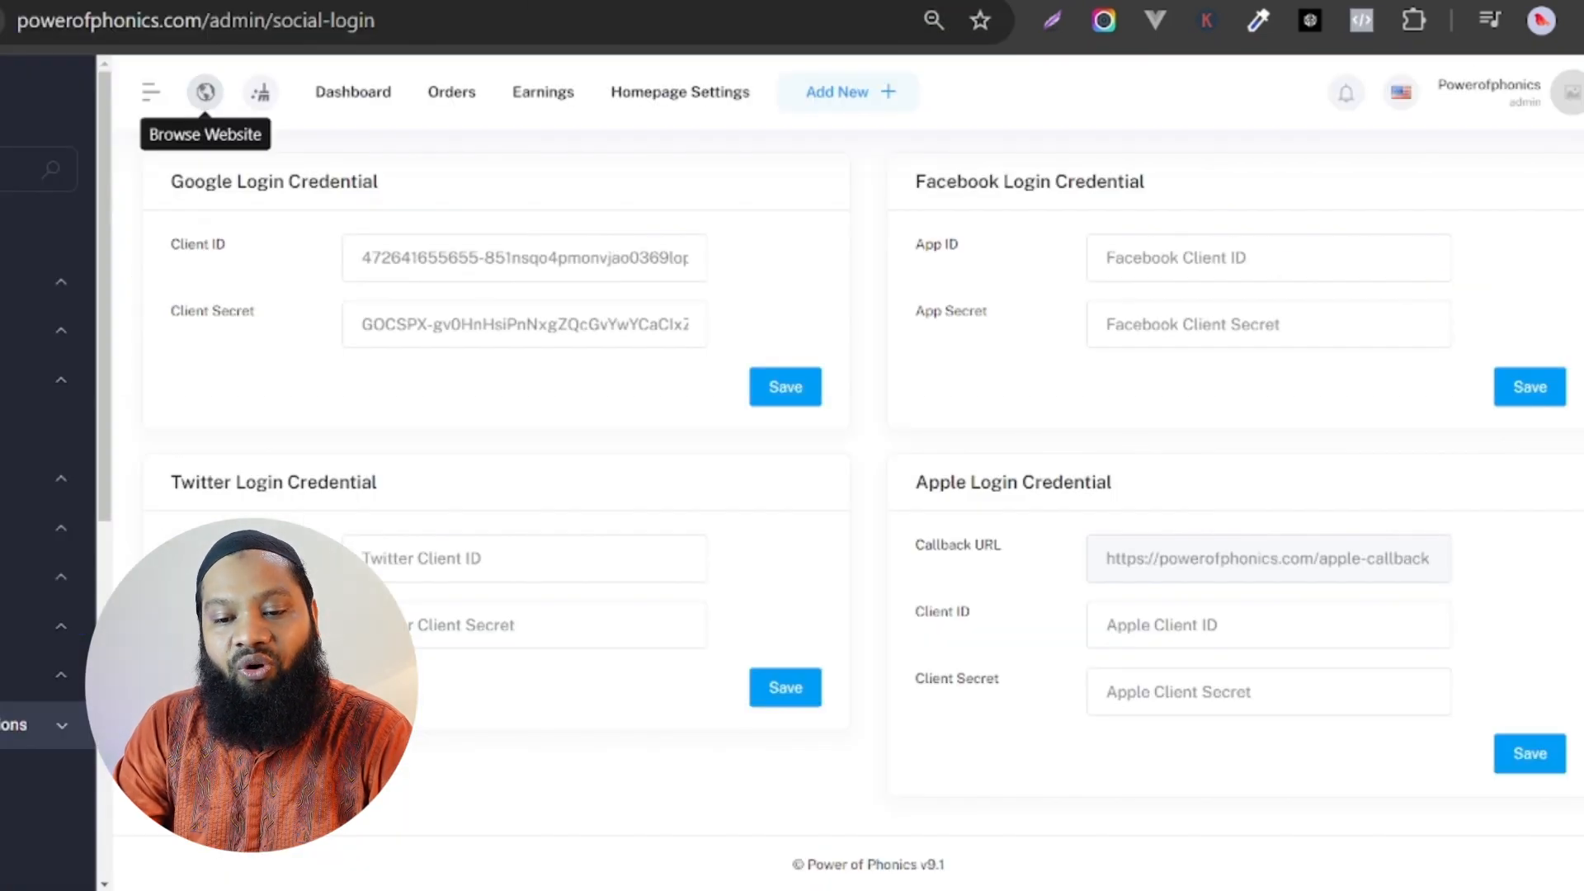
{"action": "left_click", "coordinate": [1254, 257]}
{"action": "key", "text": "ctrl+v"}
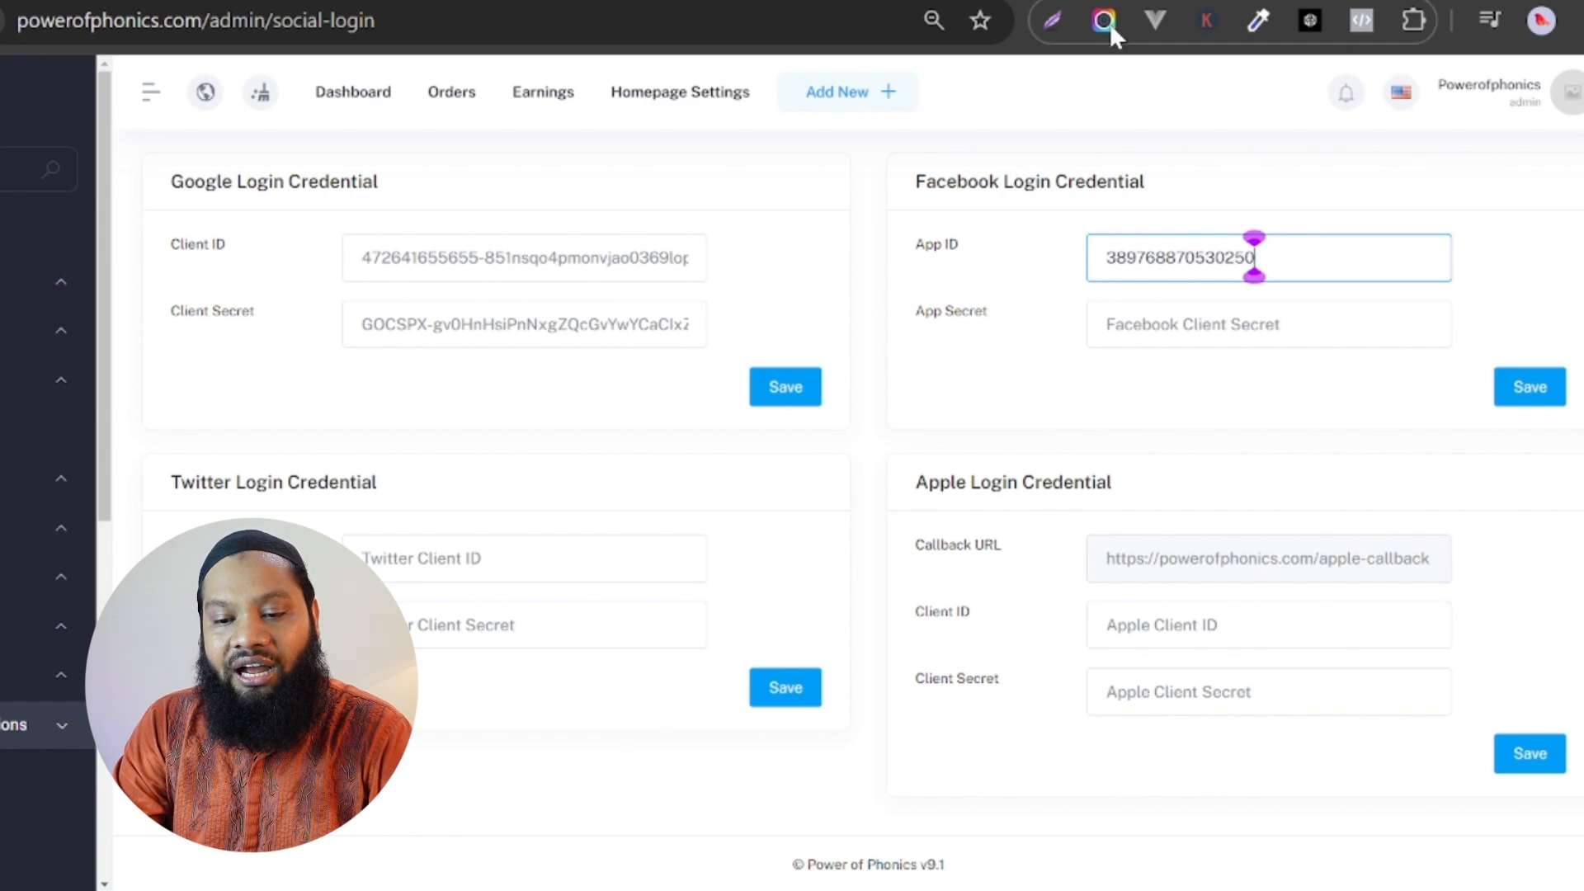
Reveal the Meta app's secret, copy it into the App Secret field of the site's Facebook Login Credential form, and save the credentials.
{"action": "left_click", "coordinate": [1081, 1]}
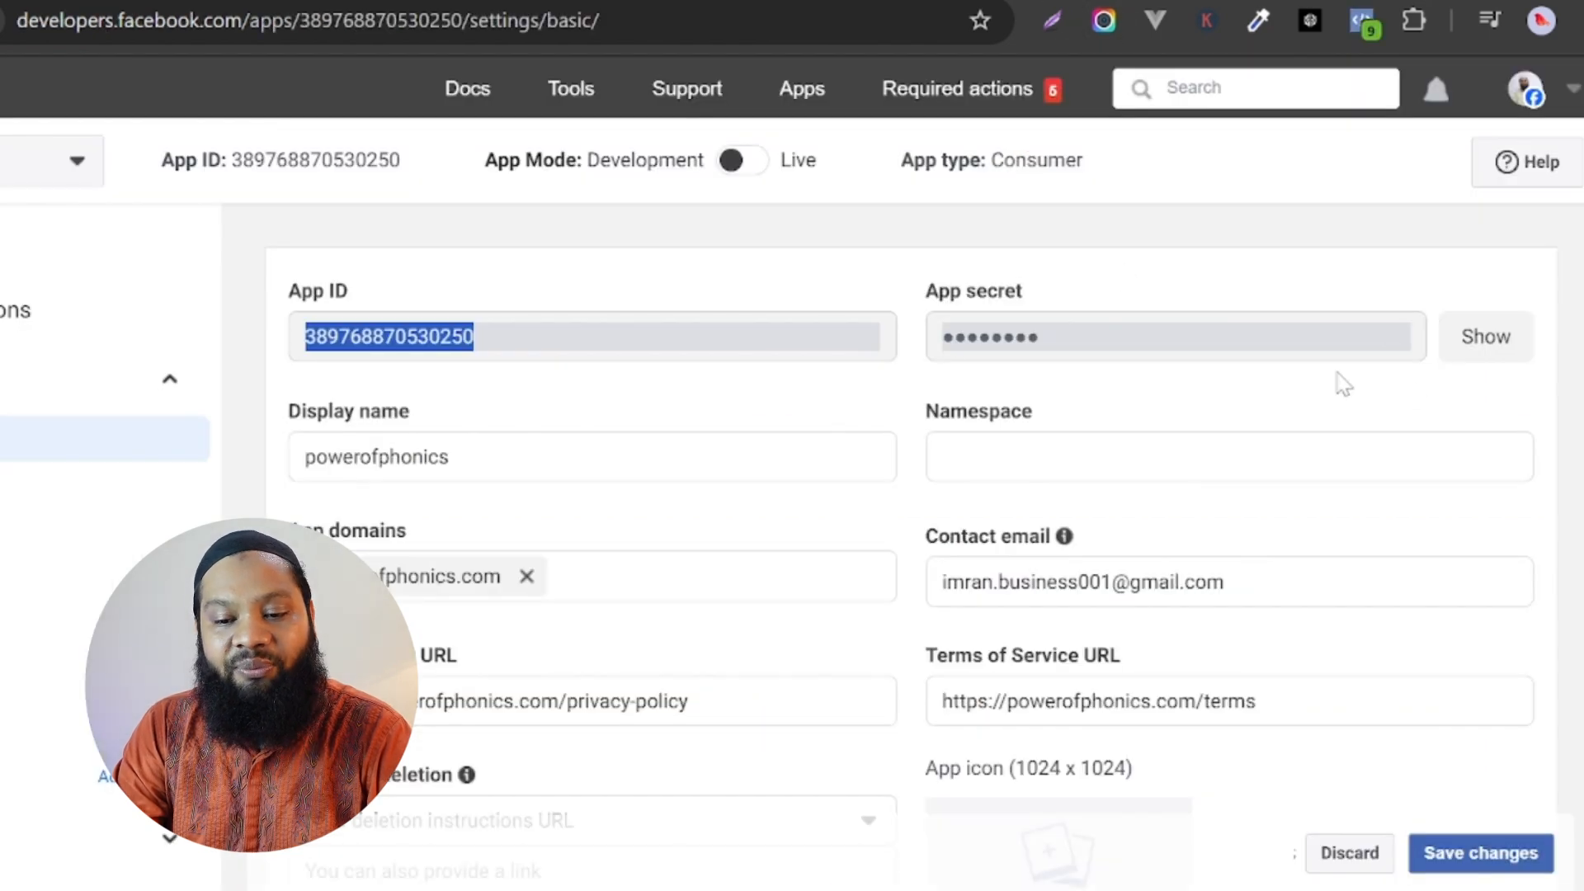
{"action": "left_click", "coordinate": [1475, 339]}
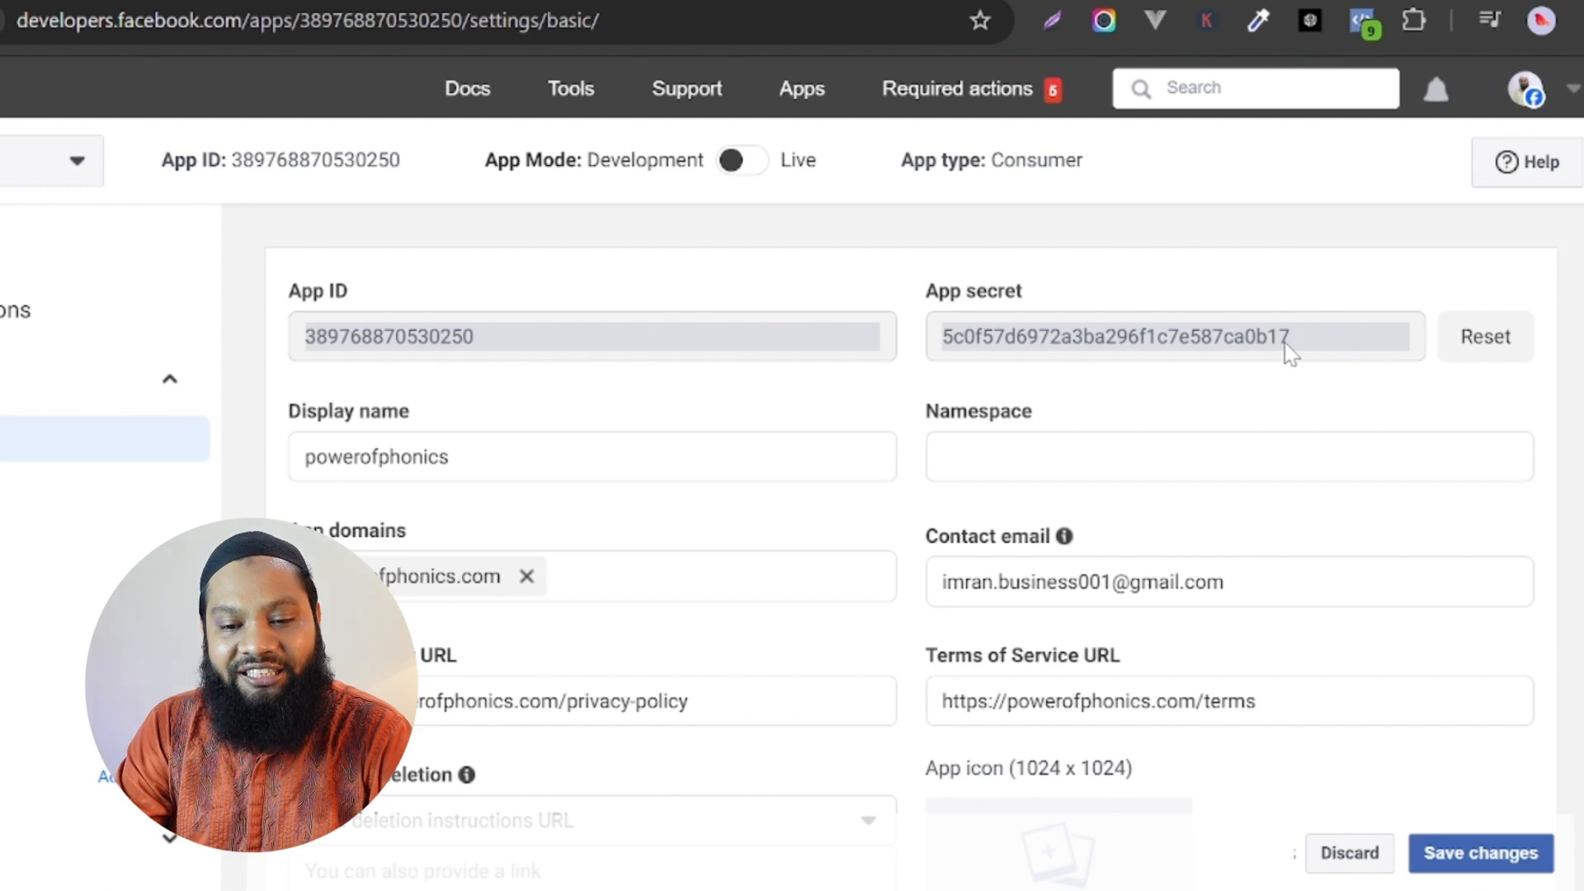
{"action": "double_click", "coordinate": [1286, 344]}
{"action": "key", "text": "ctrl+c"}
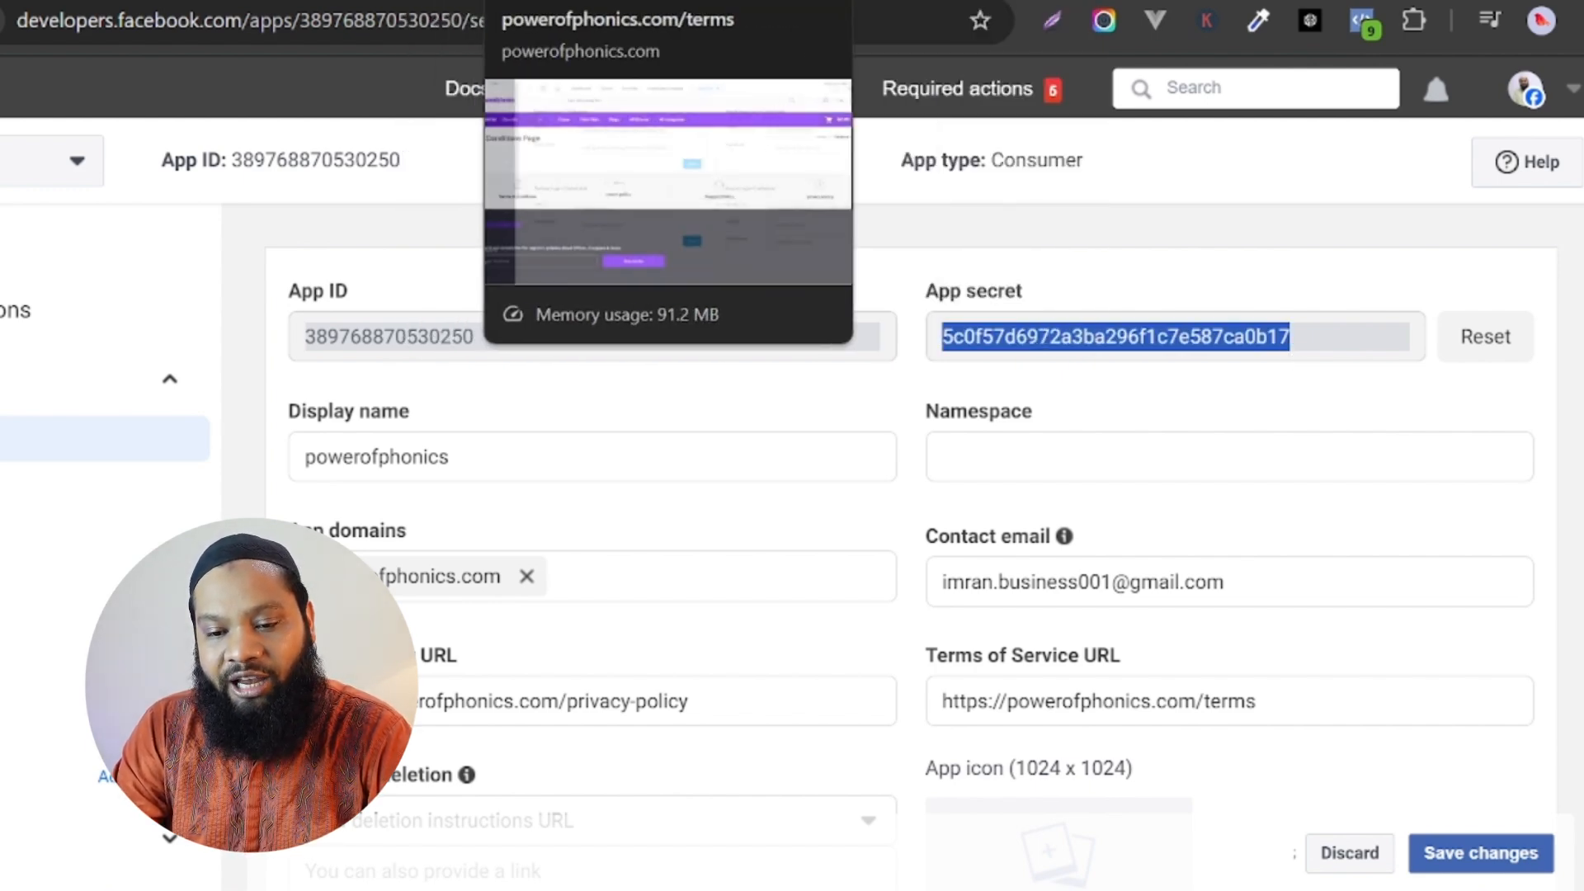
{"action": "left_click", "coordinate": [528, 2]}
{"action": "key", "text": "Tab"}
{"action": "key", "text": "ctrl+v"}
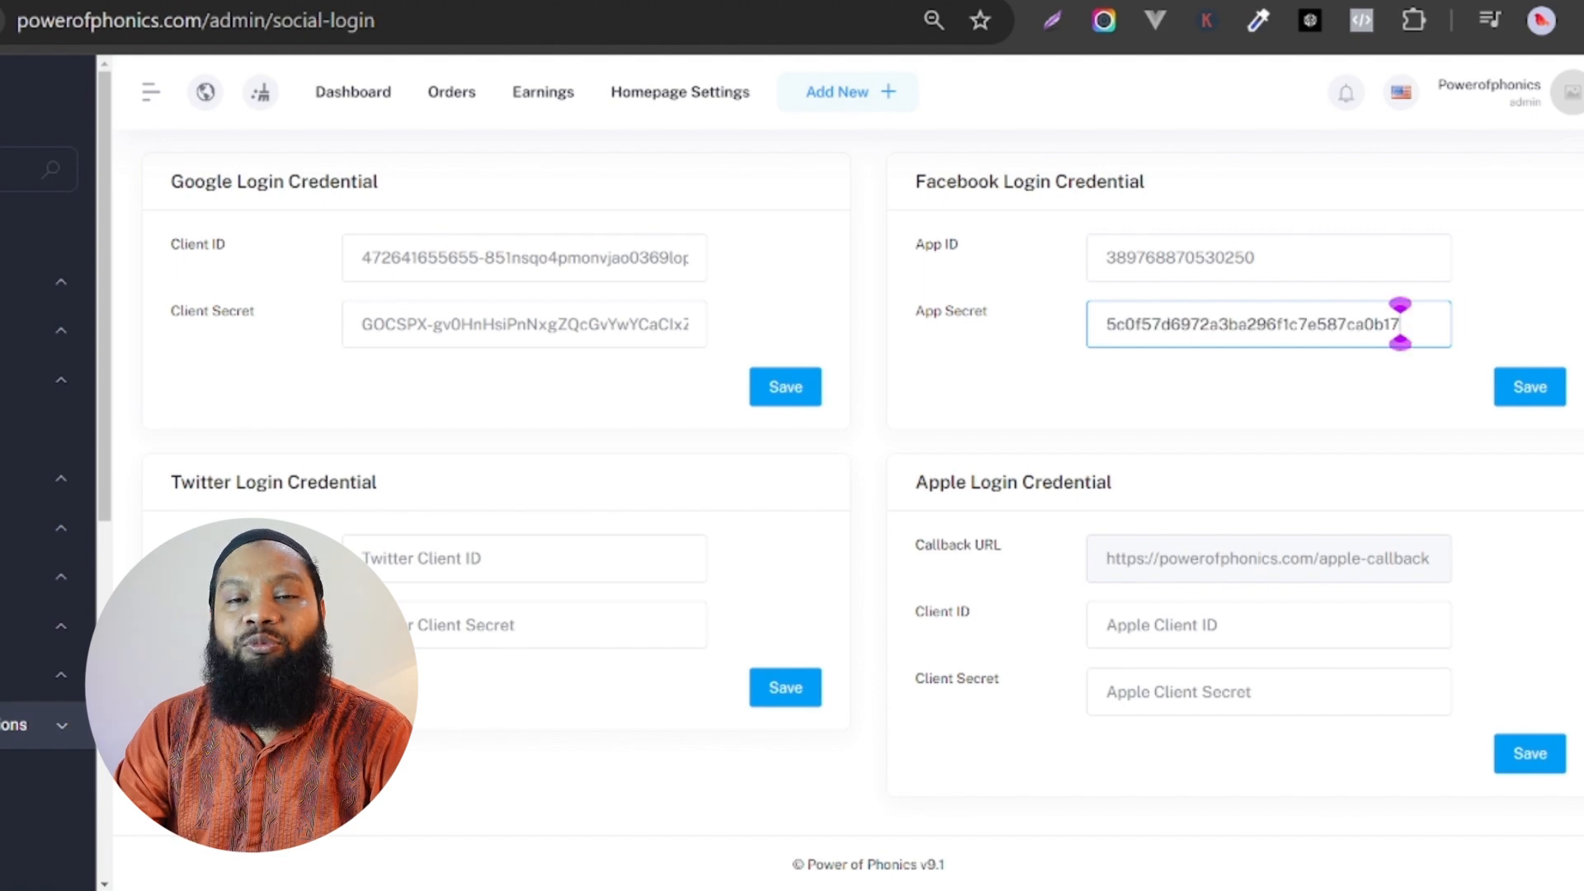
{"action": "left_click", "coordinate": [1524, 396]}
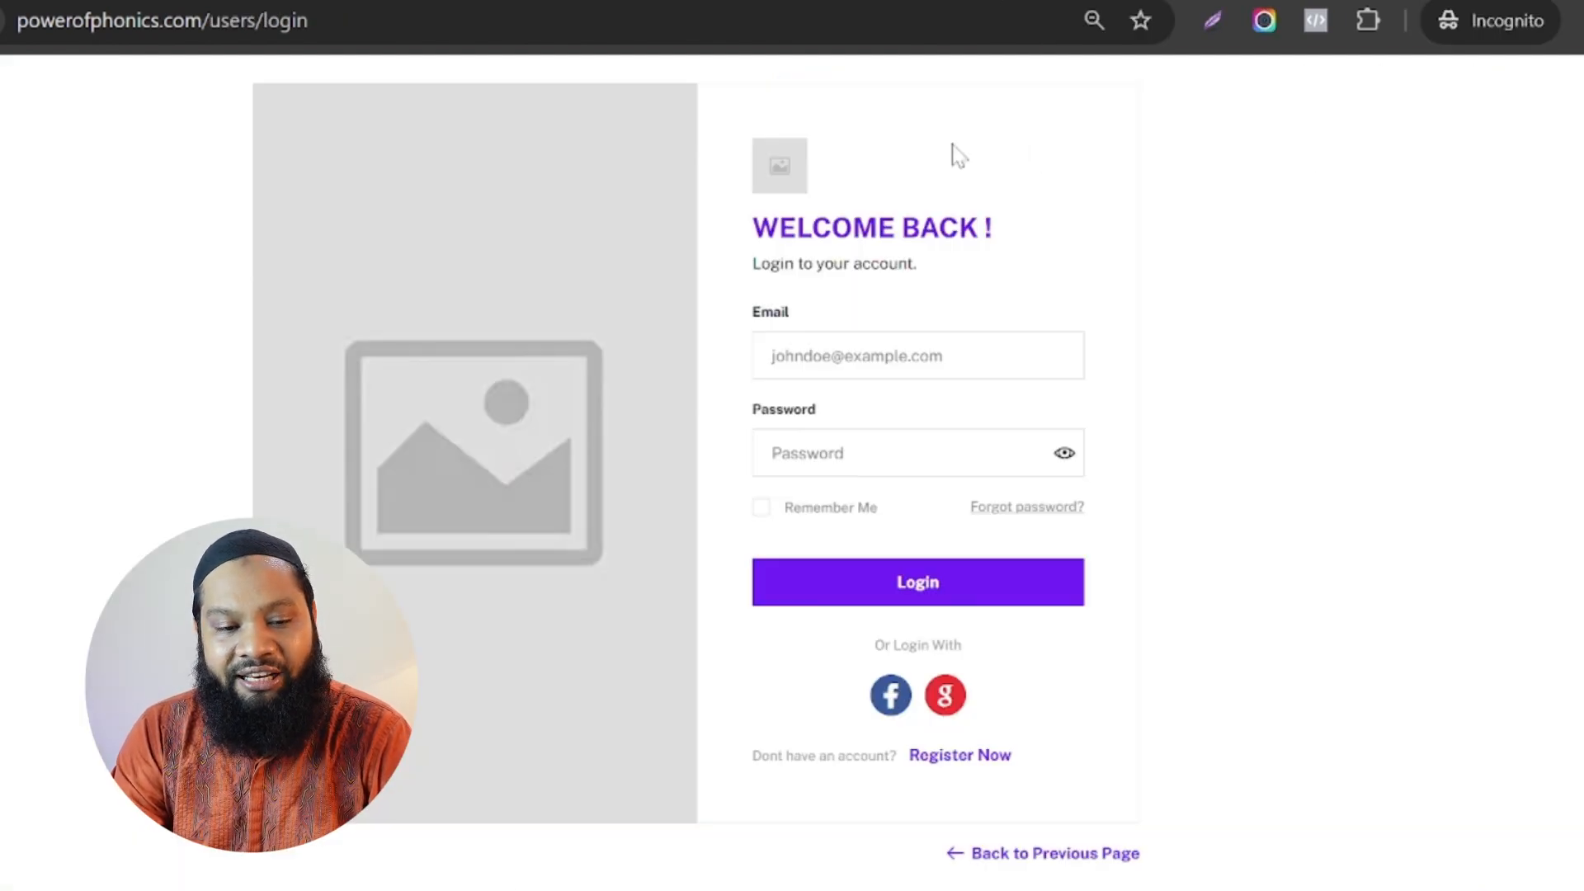
Test the Facebook login from the powerofphonics.com login page, granting the requested access, and open the account menu.
{"action": "left_click", "coordinate": [888, 699]}
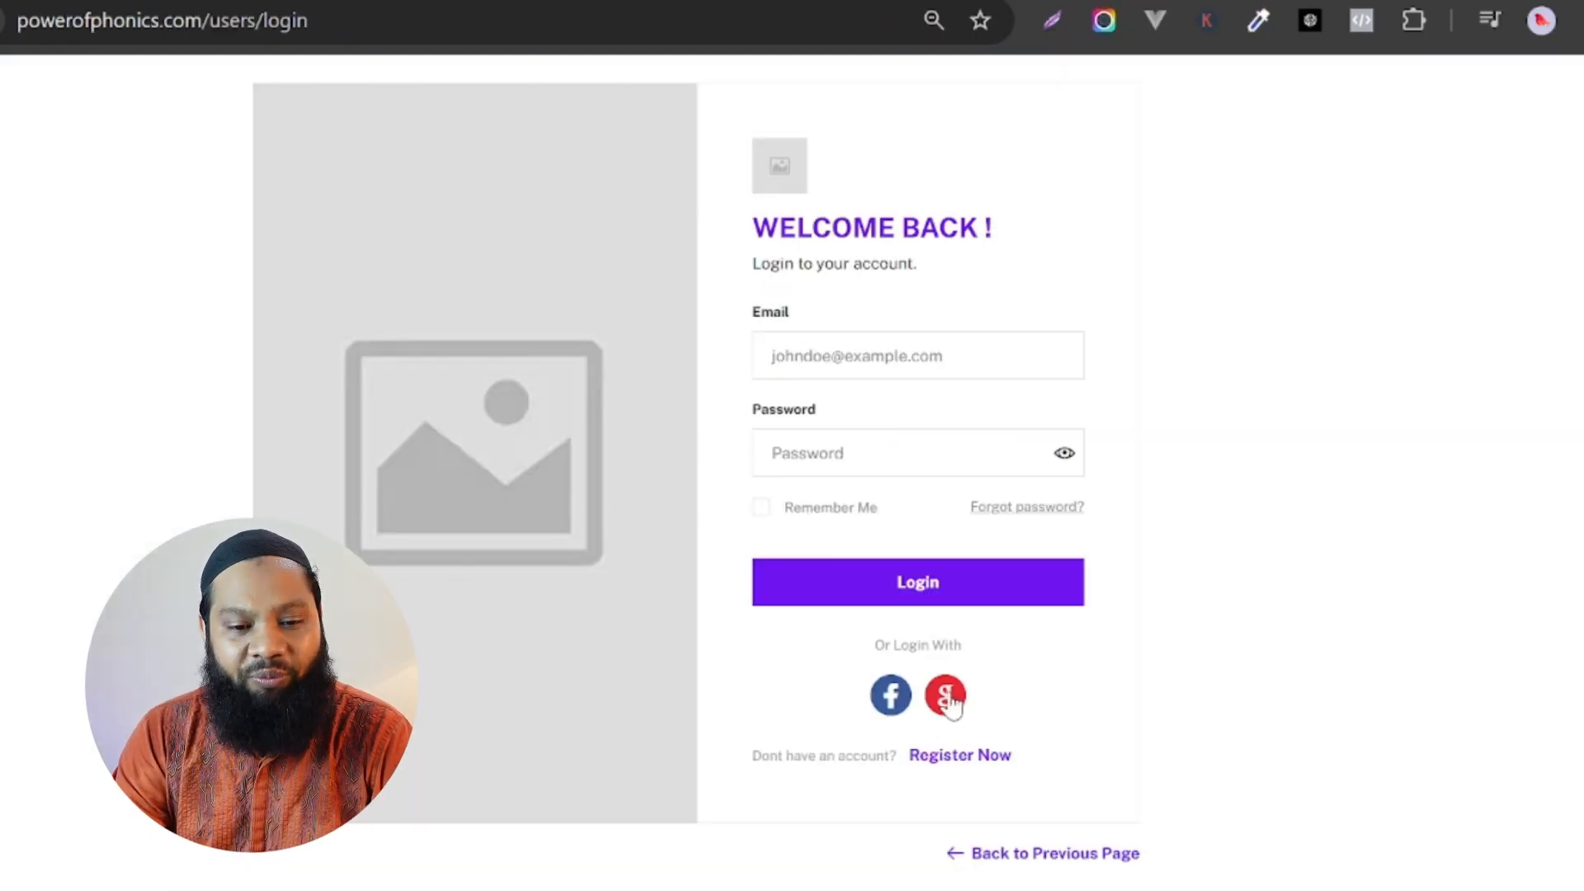
{"action": "left_click", "coordinate": [893, 693]}
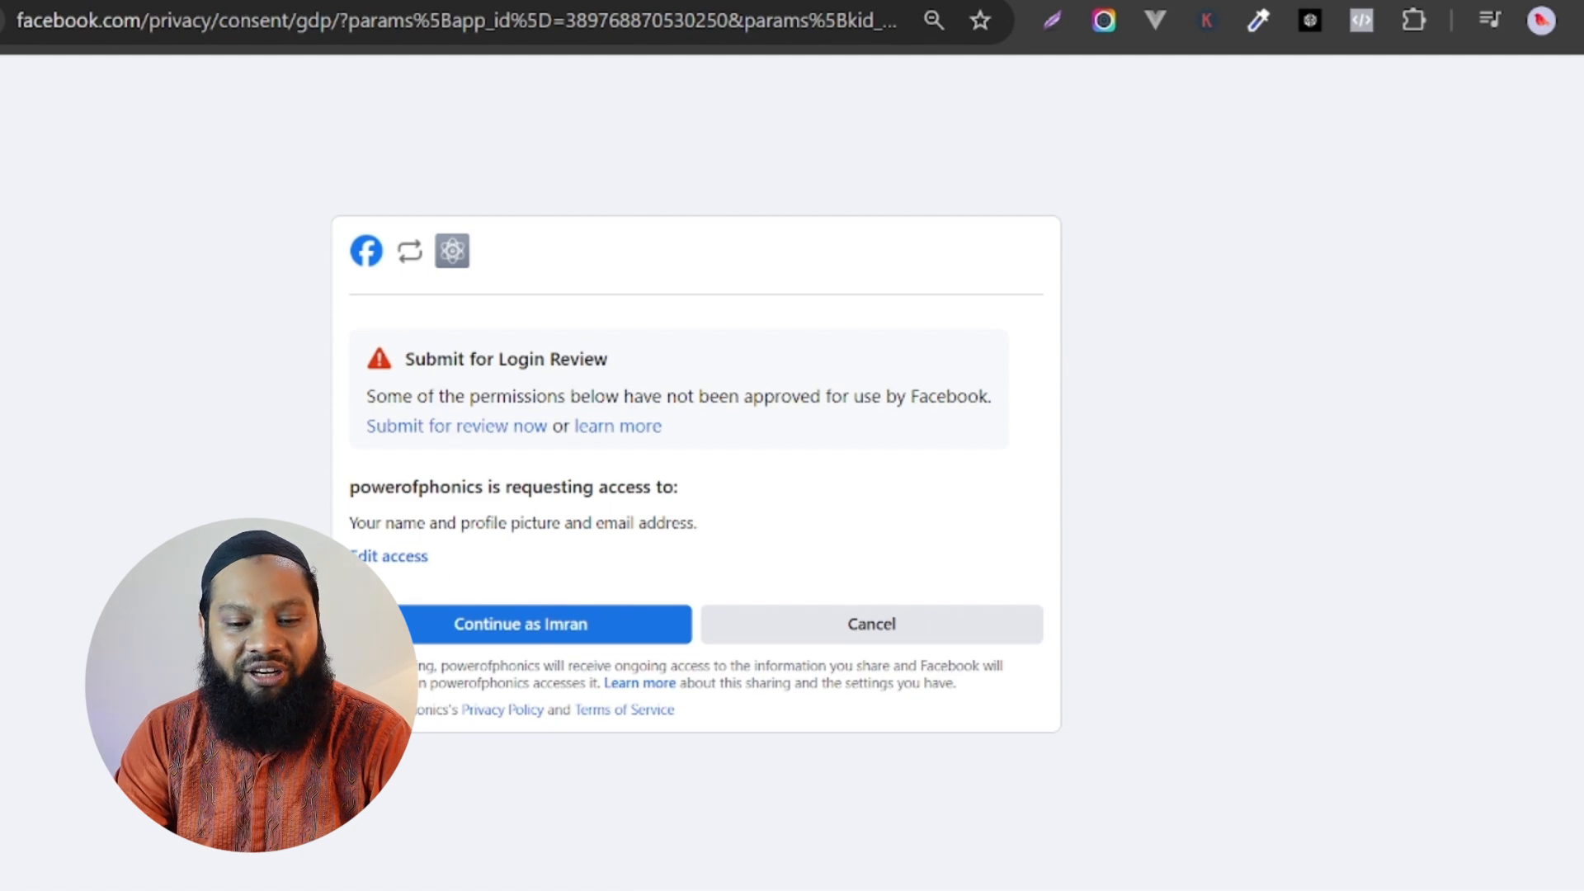
{"action": "left_click_drag", "start_coordinate": [348, 488], "coordinate": [699, 507]}
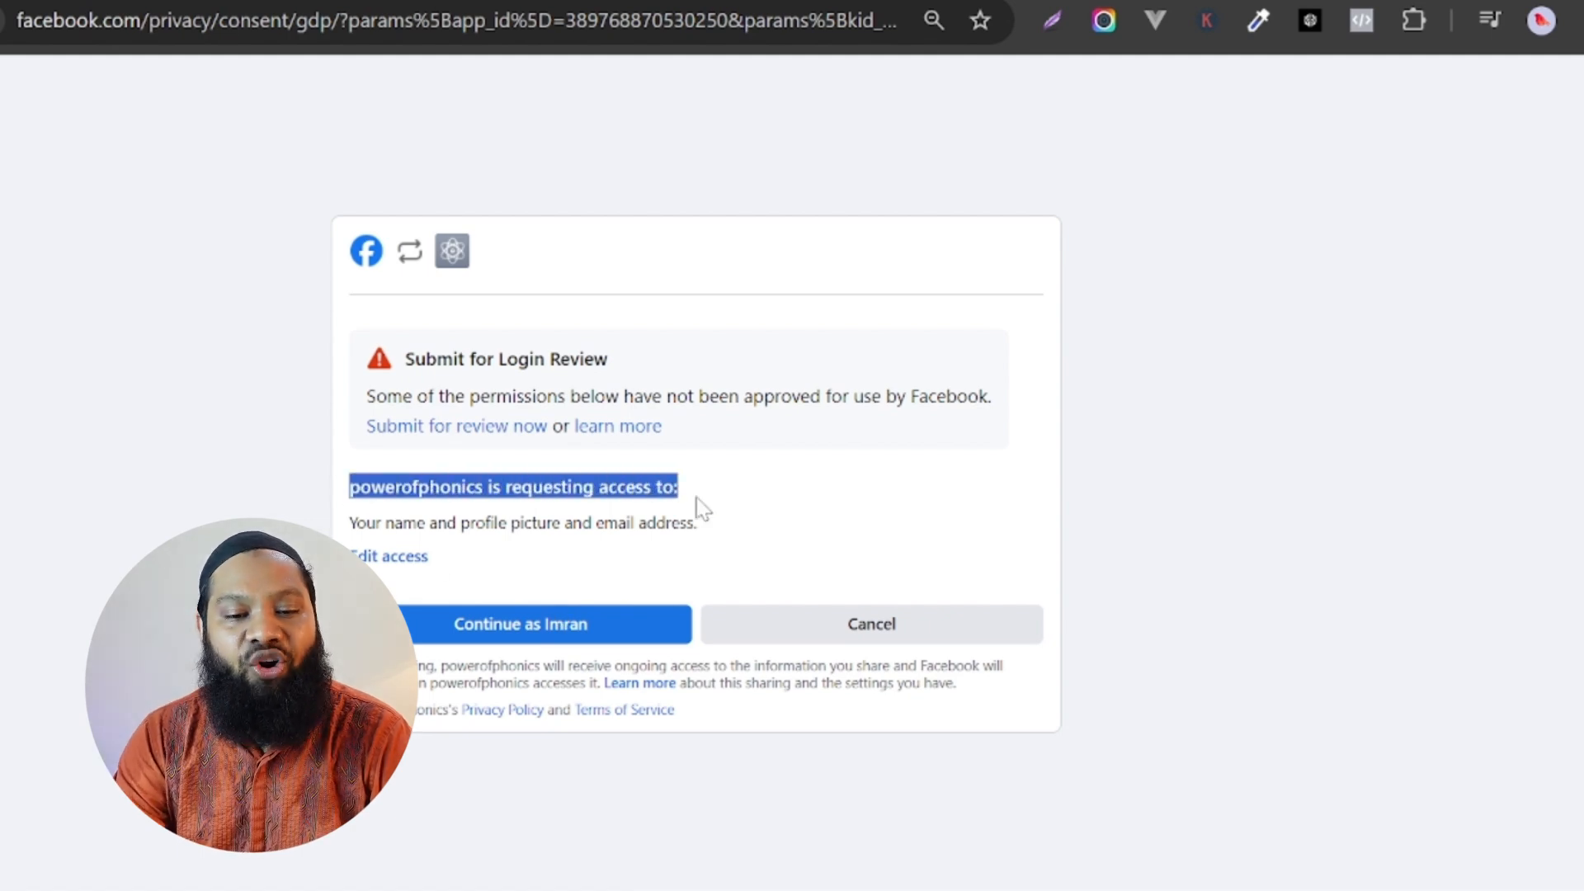
{"action": "left_click", "coordinate": [535, 624]}
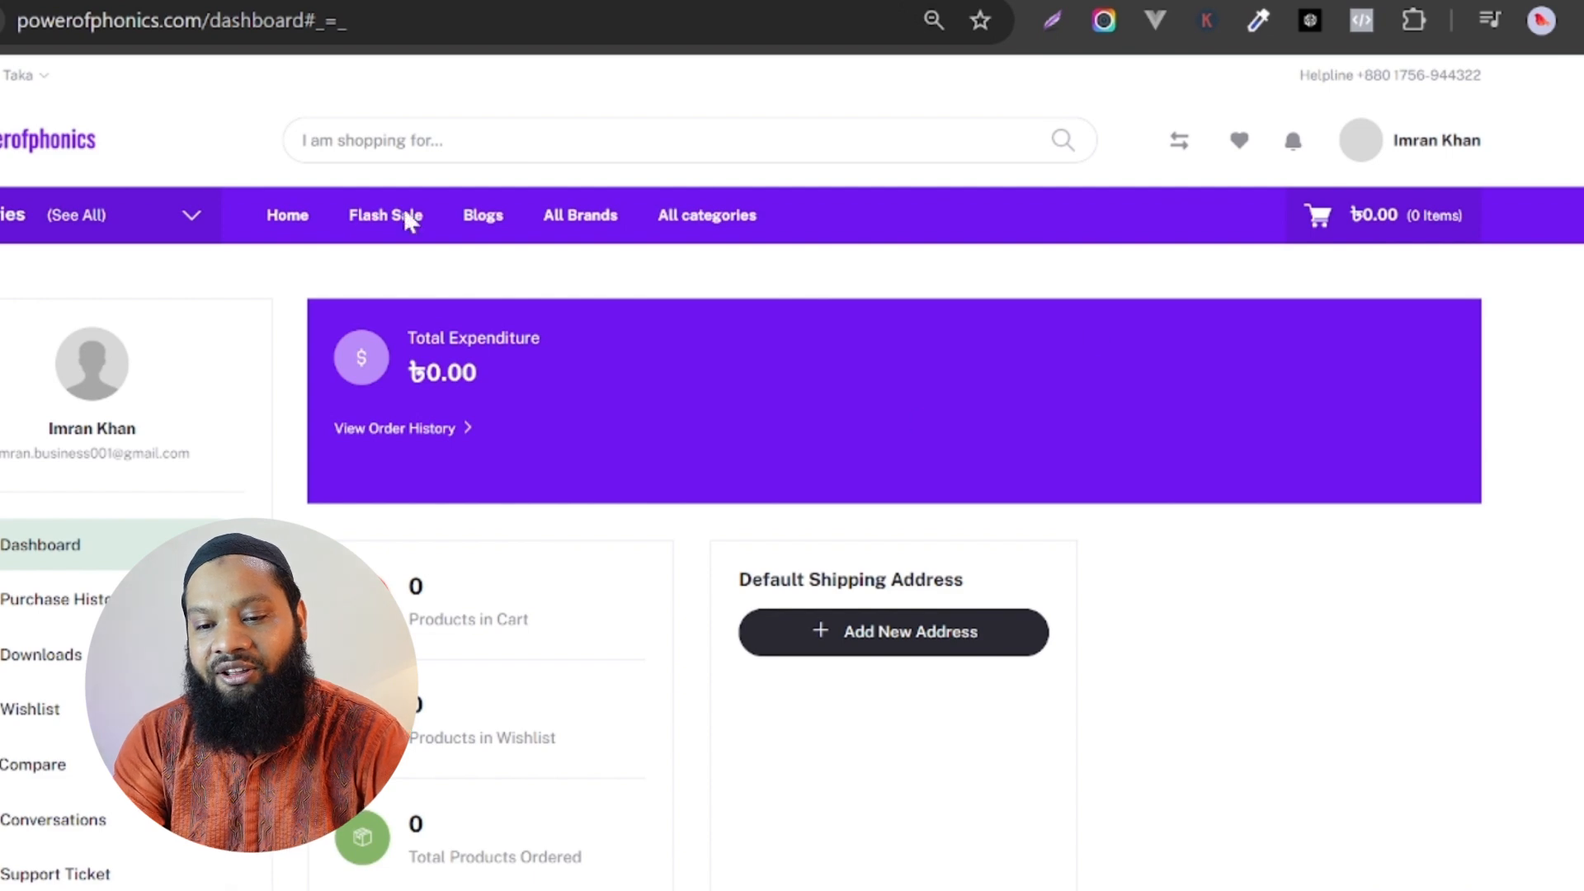
{"action": "mouse_move", "coordinate": [1422, 152]}
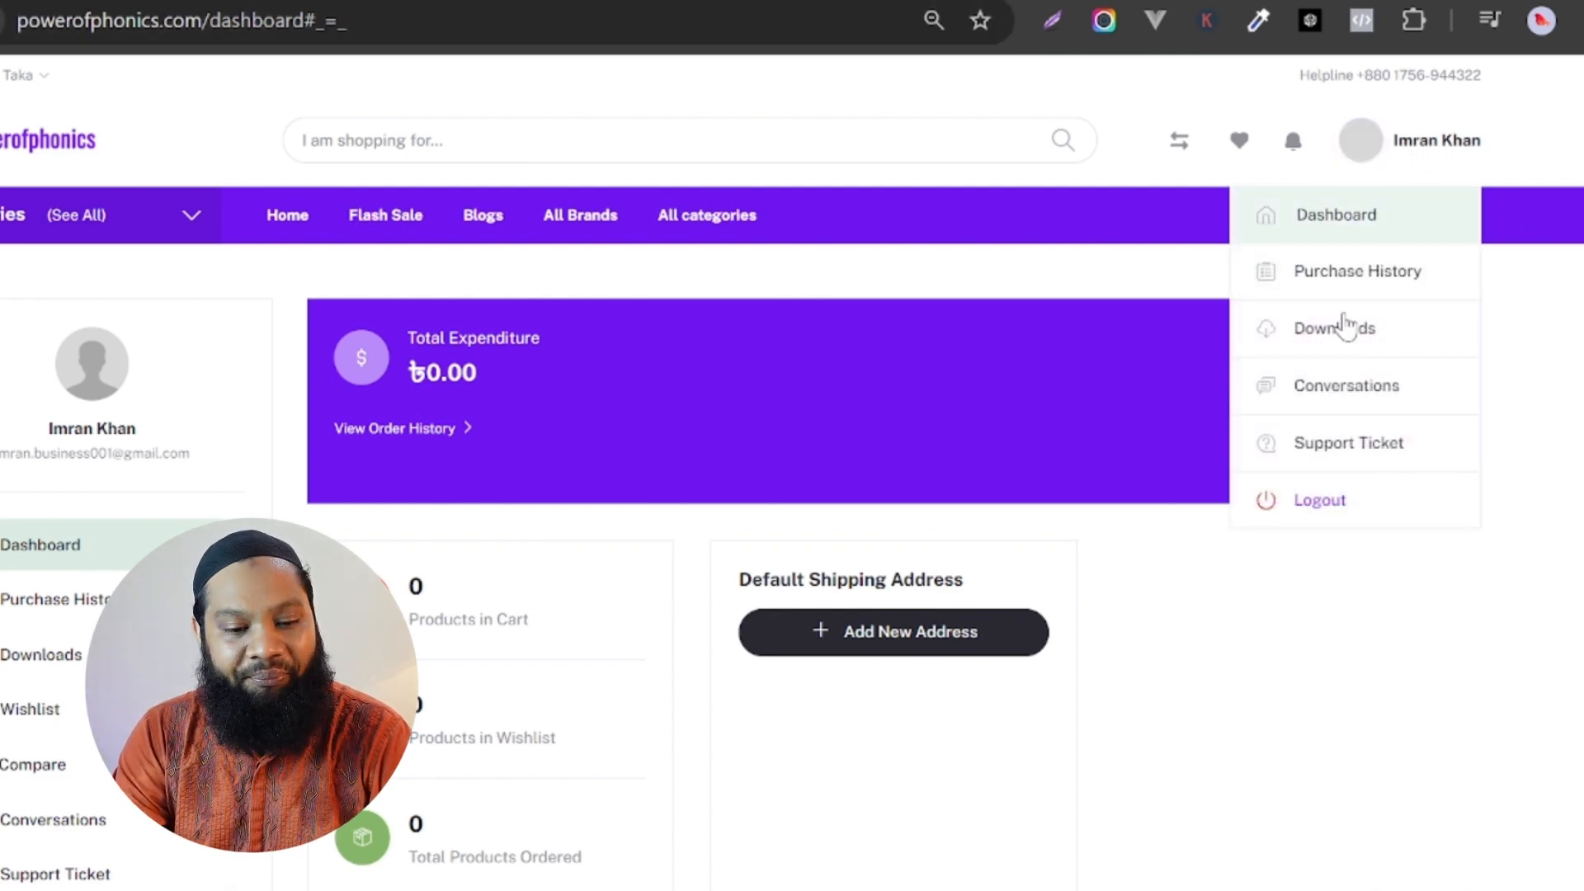